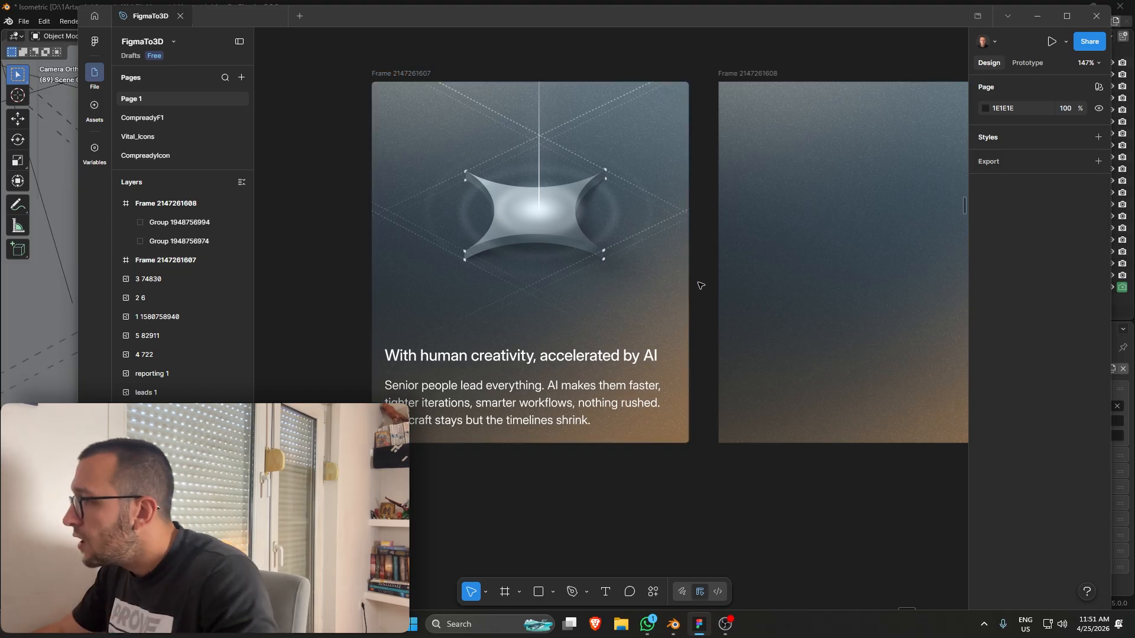
Examine the "With human creativity, accelerated by AI" card and the empty gradient background frame beside it.
ctrl+scroll(699, 284, up, 2)
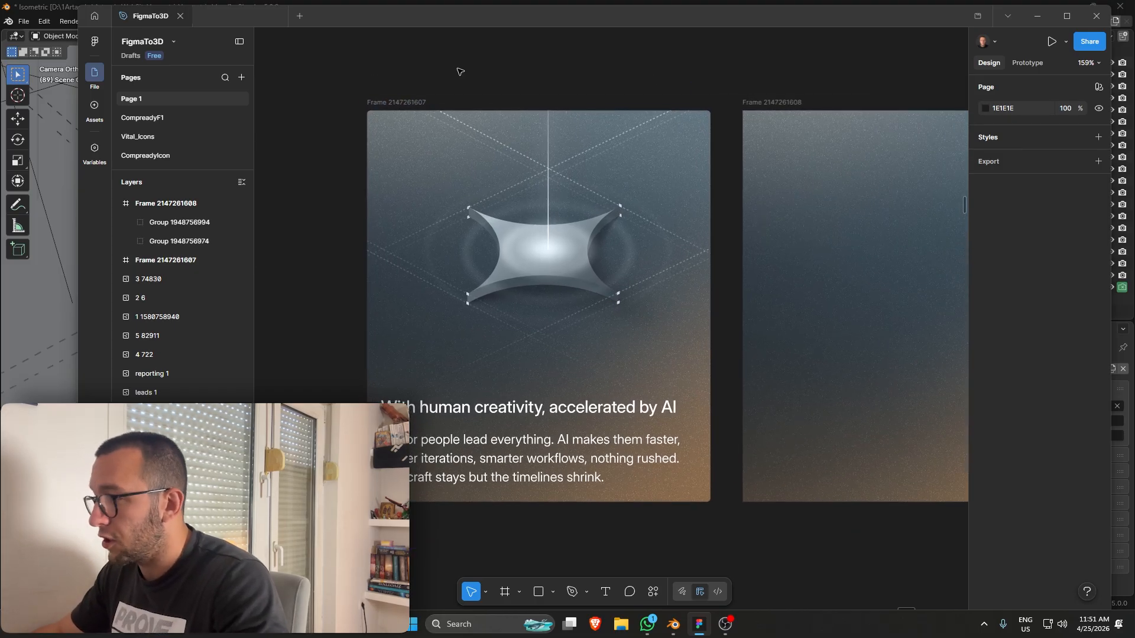
ctrl+scroll(520, 355, up, 3)
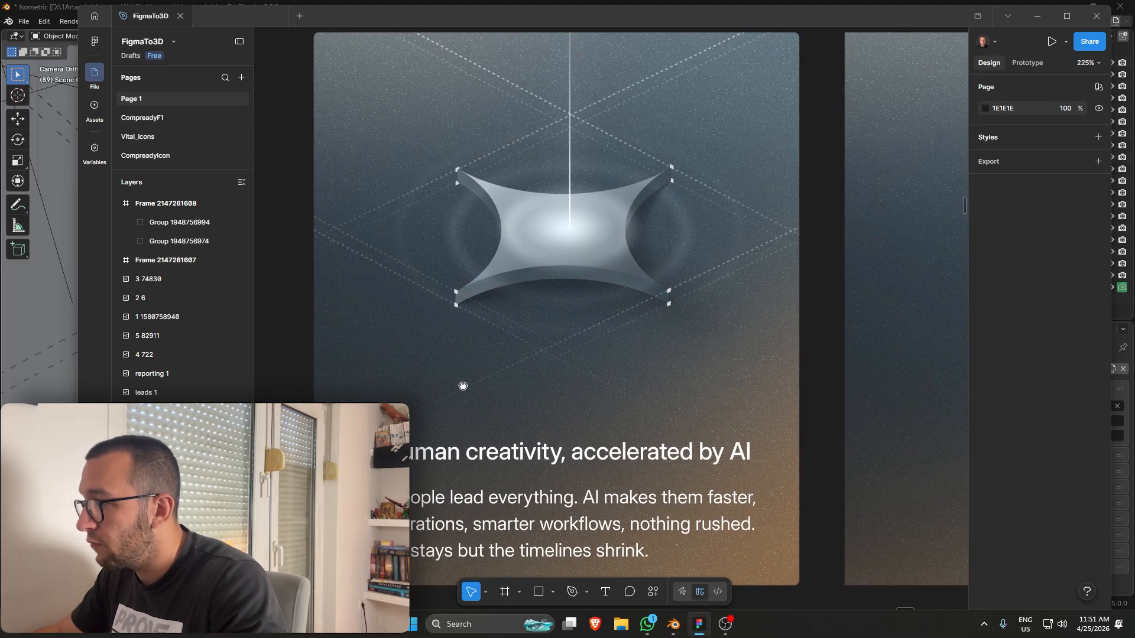
ctrl+scroll(463, 386, down, 1)
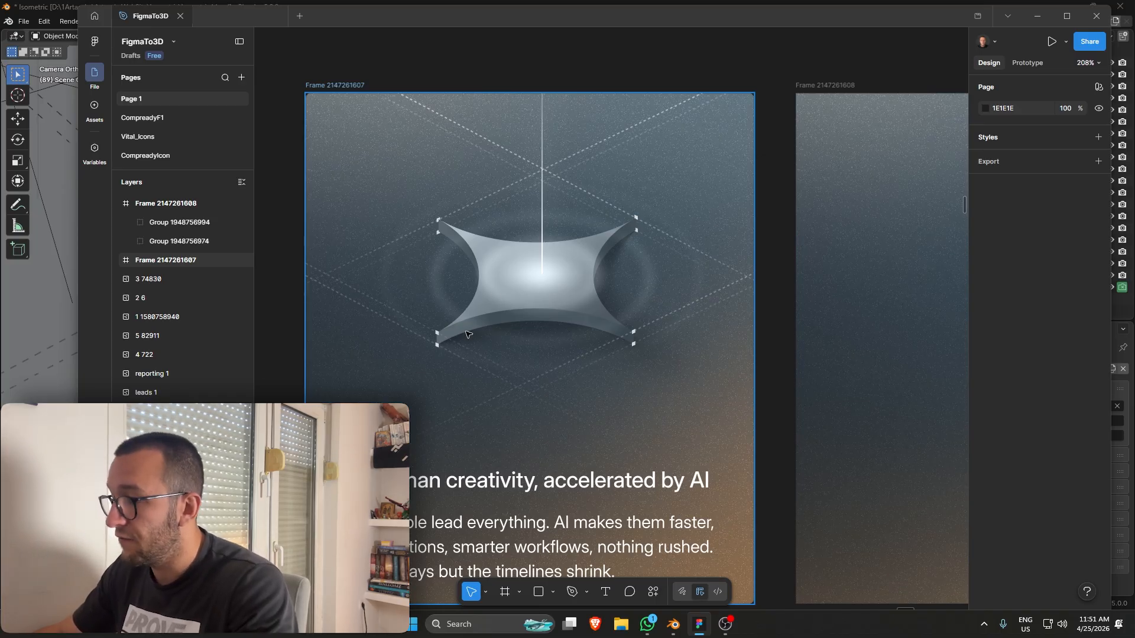
scroll(496, 336, left, 1)
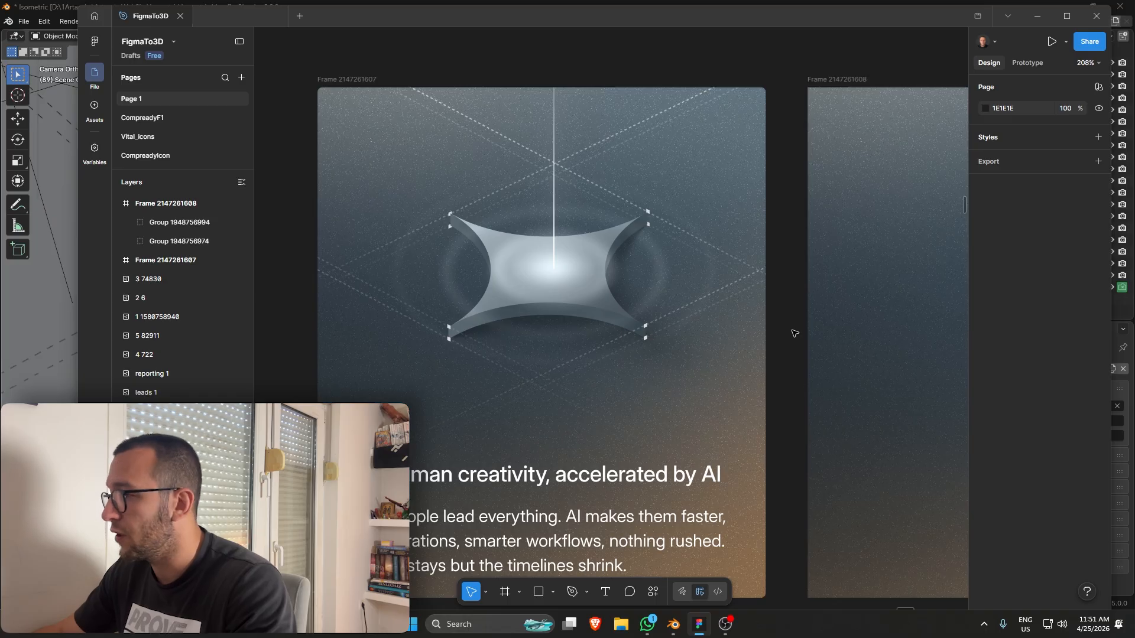
ctrl+scroll(793, 296, down, 2)
scroll(732, 295, down, 2)
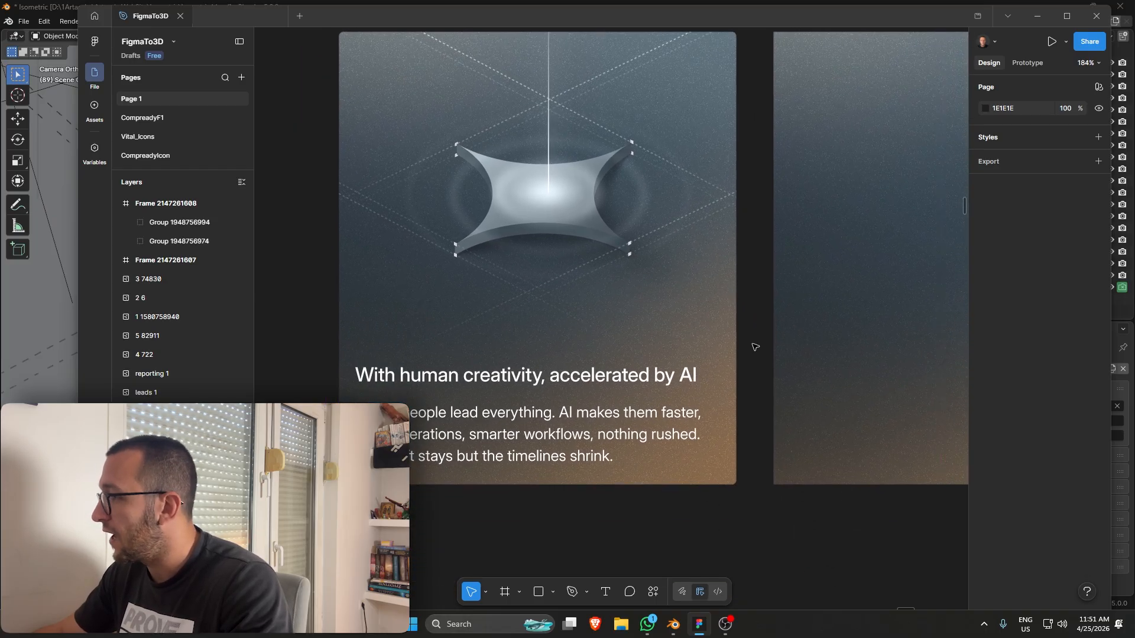
scroll(745, 346, up, 2)
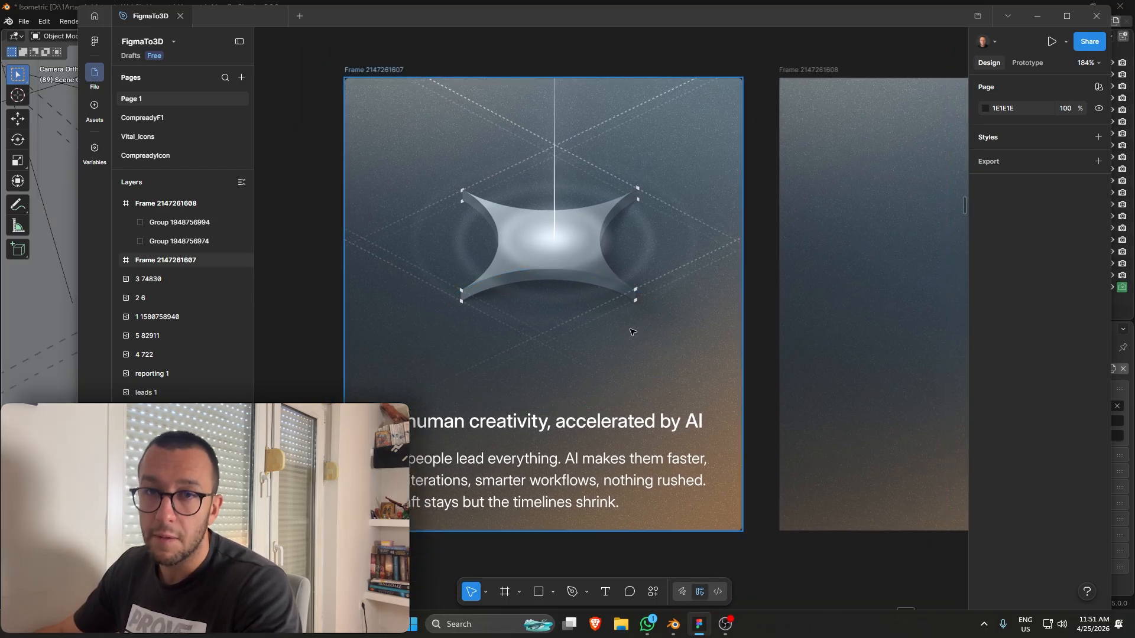
ctrl+scroll(631, 335, down, 4)
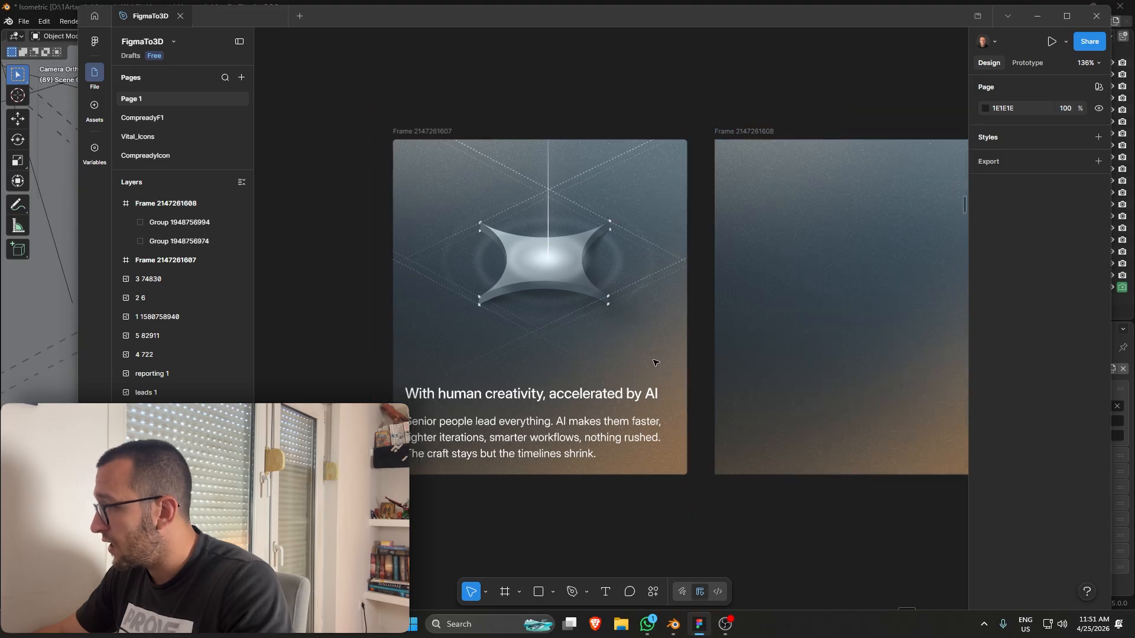
scroll(650, 237, right, 3)
scroll(650, 236, up, 1)
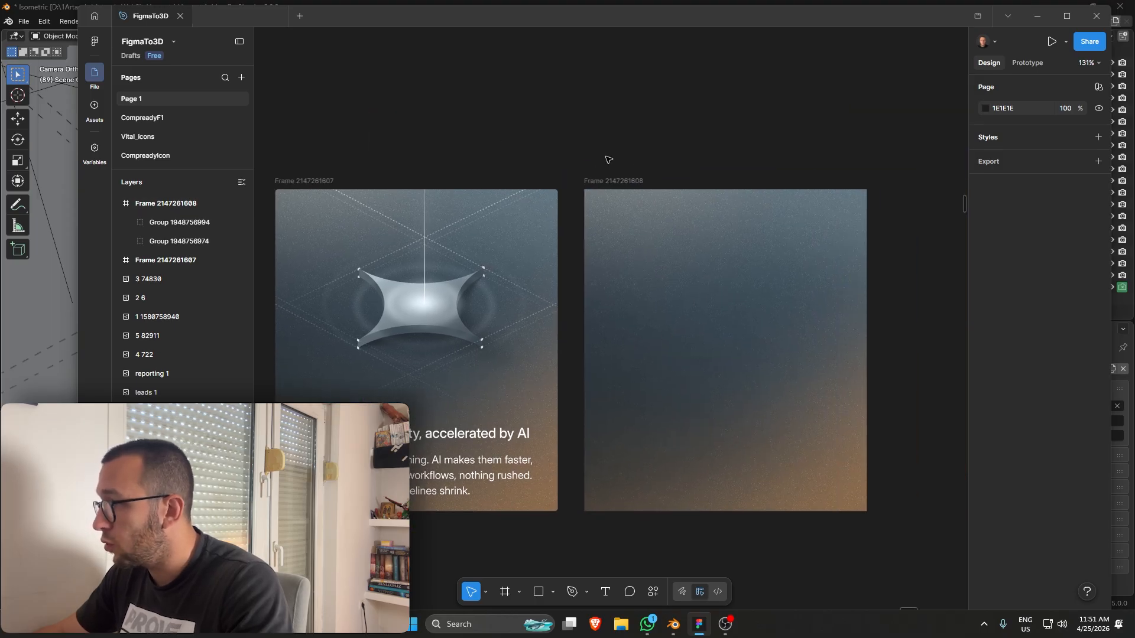
click(698, 293)
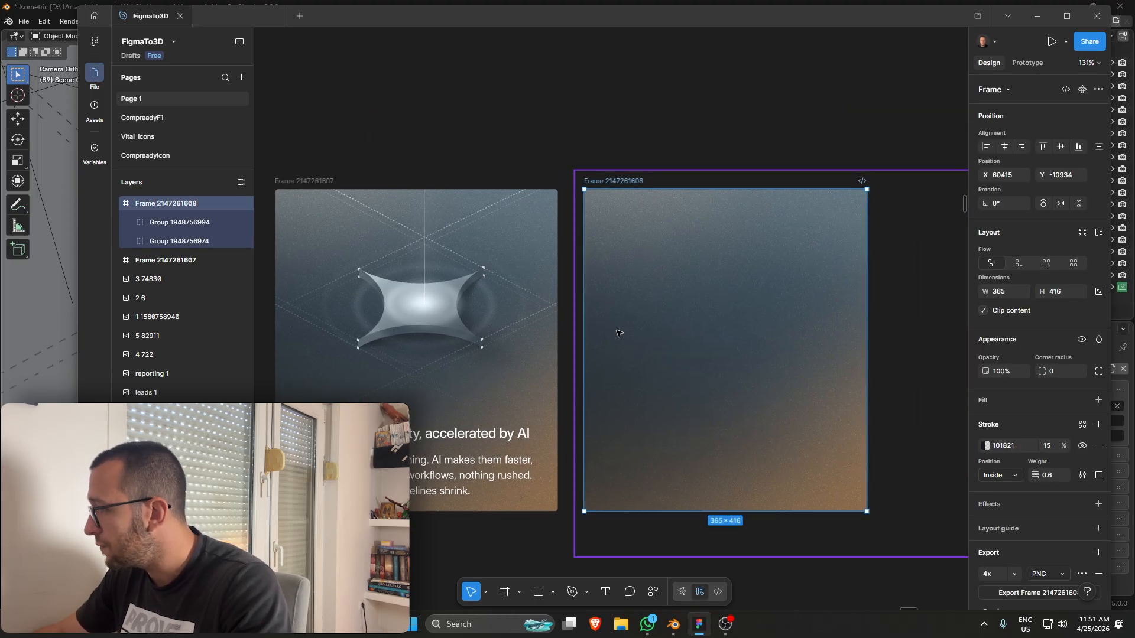
scroll(585, 236, left, 1)
click(553, 155)
Duplicate the "With human creativity, accelerated by AI" frame and place the copy on the far side of the empty background frame.
click(325, 176)
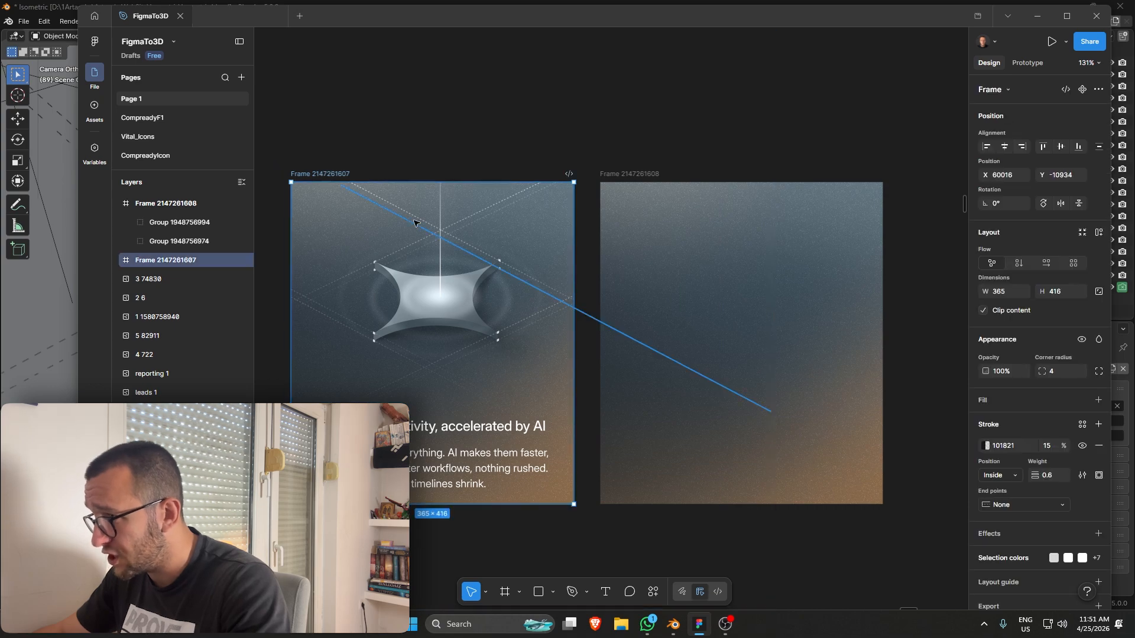
ctrl+scroll(414, 222, down, 3)
alt+drag(366, 189, 753, 194)
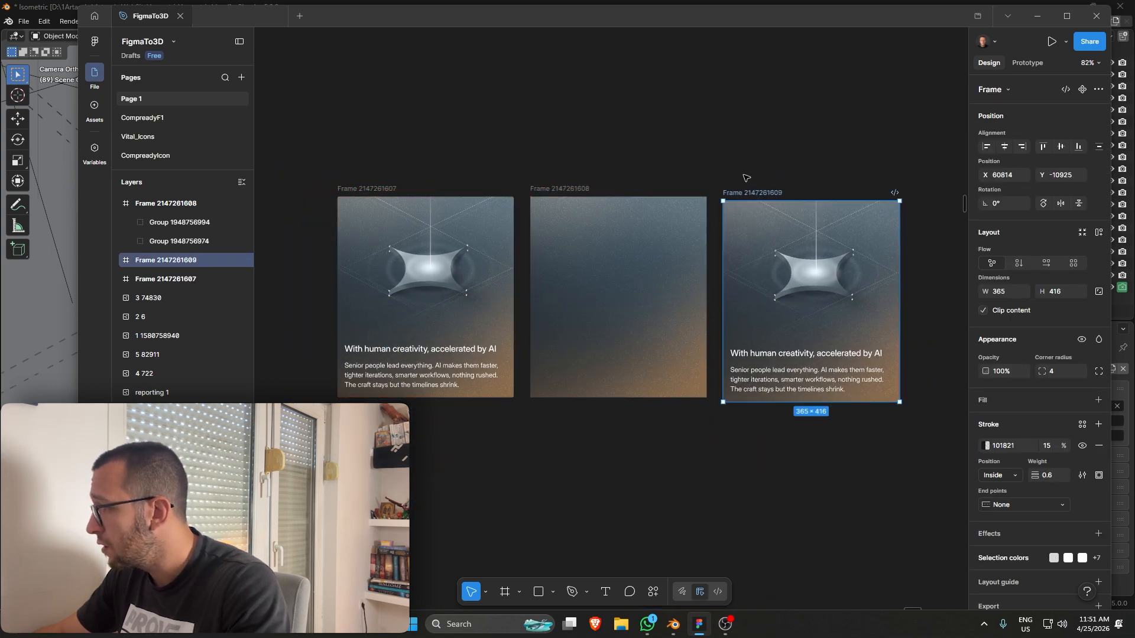
Inspect the nested vector shapes that make up the star illustration in the copied frame.
middle_drag(807, 260, 709, 277)
ctrl+scroll(709, 277, up, 4)
double_click(703, 304)
double_click(703, 305)
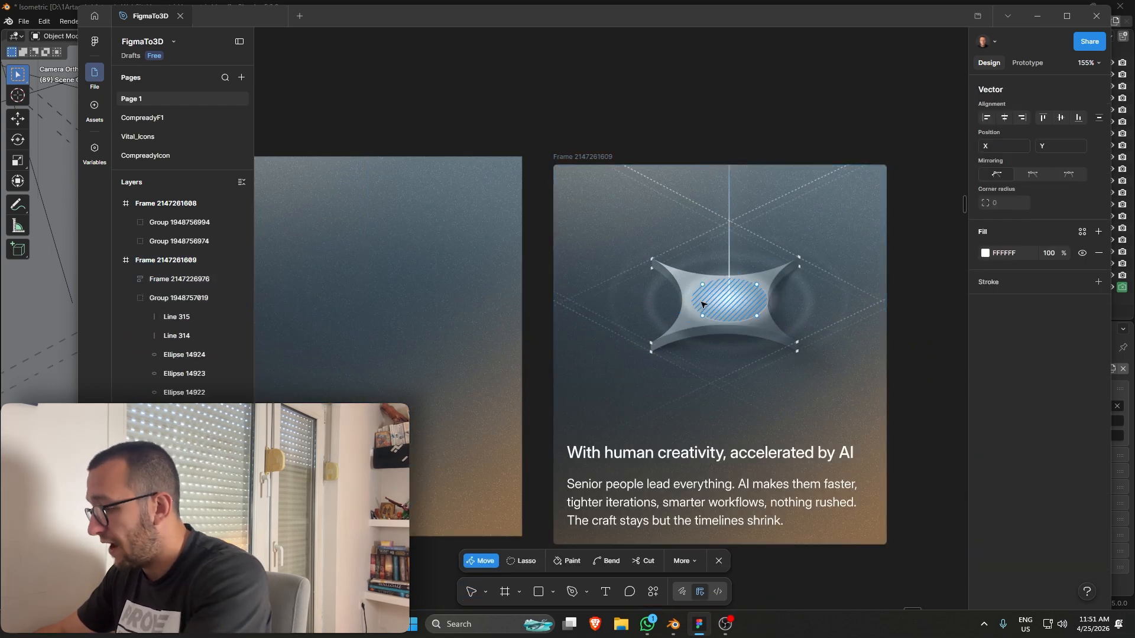
double_click(697, 333)
key(Escape)
click(726, 283)
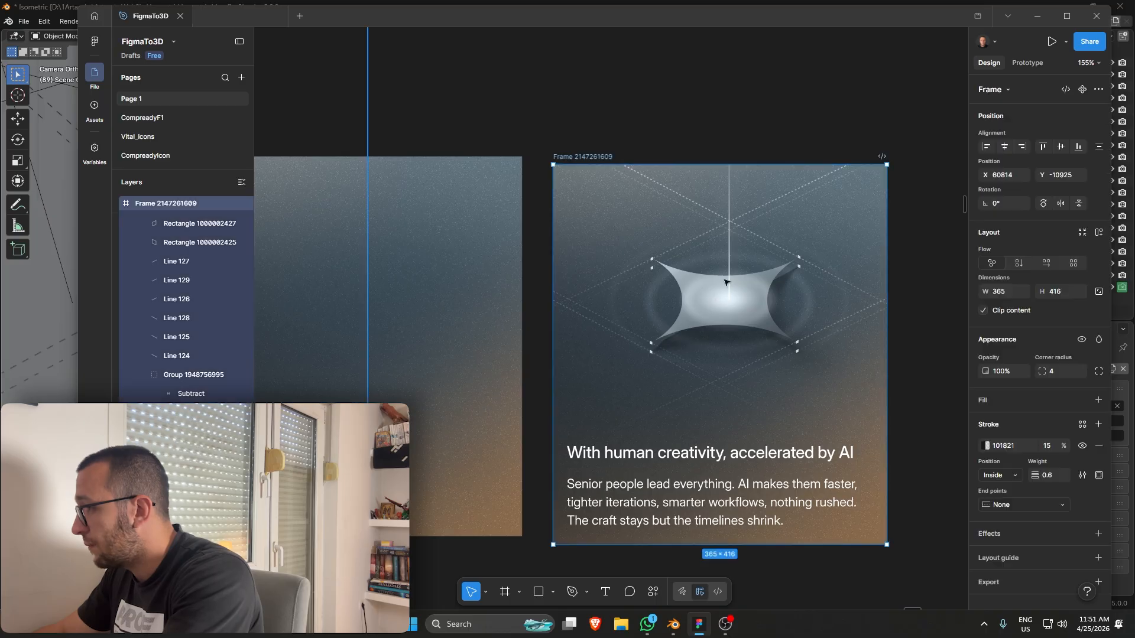
double_click(726, 282)
key(Escape)
middle_drag(726, 282, 855, 250)
ctrl+scroll(855, 251, down, 3)
middle_drag(487, 312, 514, 315)
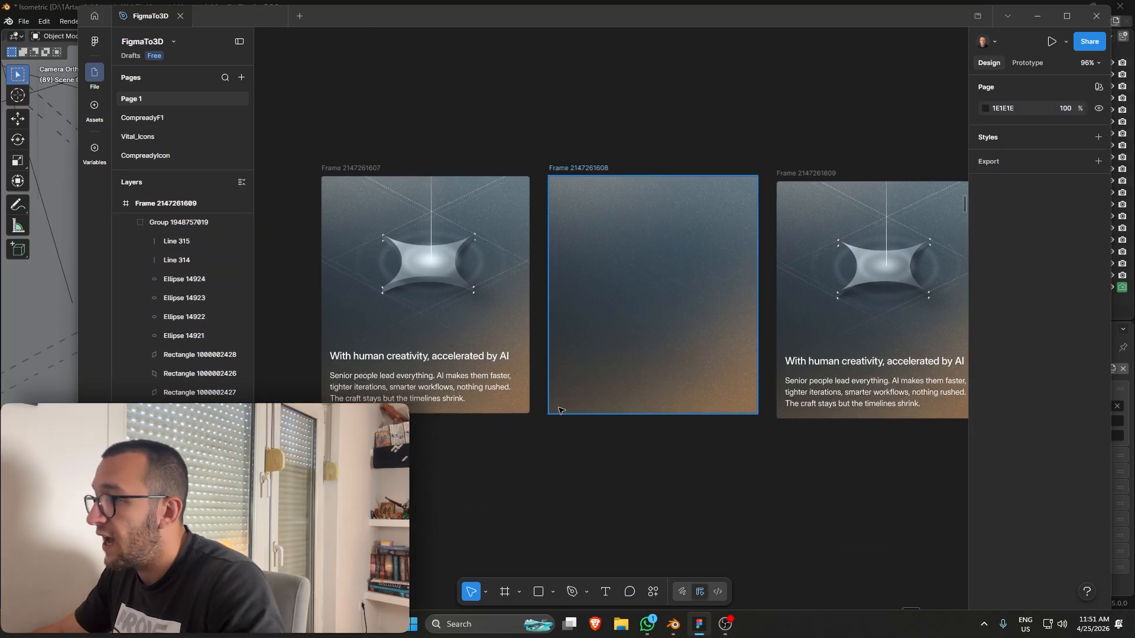
Inspect the empty background frame and the oversized group inside it, comparing it with the finished card.
click(597, 331)
middle_drag(445, 372, 495, 398)
ctrl+scroll(456, 324, up, 5)
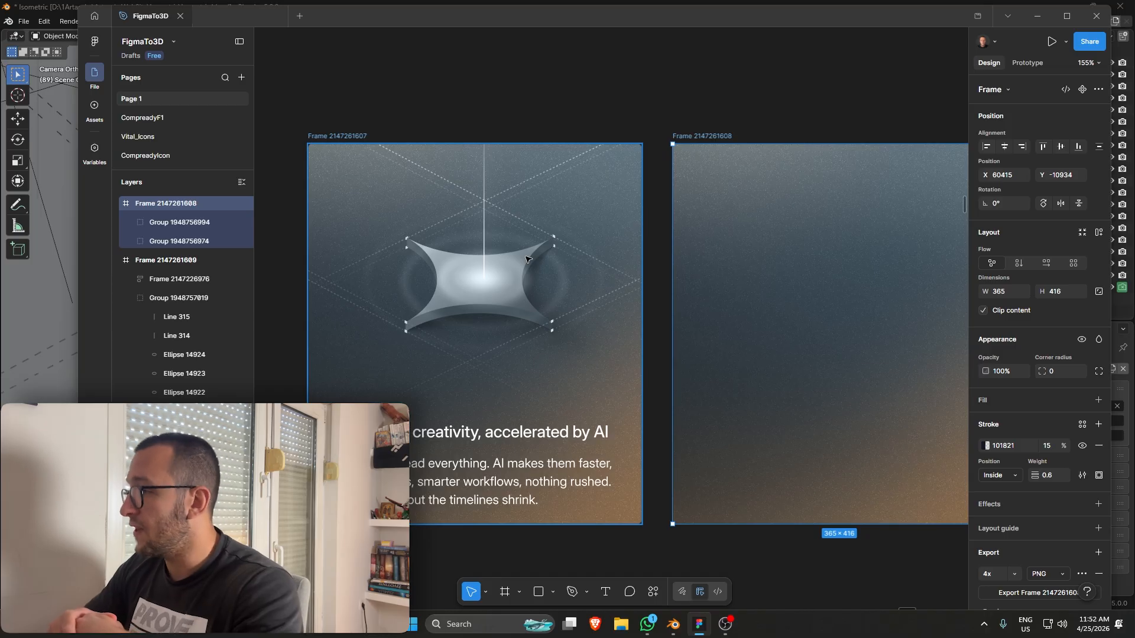
middle_drag(805, 347, 608, 307)
ctrl+scroll(627, 269, up, 5)
click(626, 269)
ctrl+scroll(638, 271, down, 3)
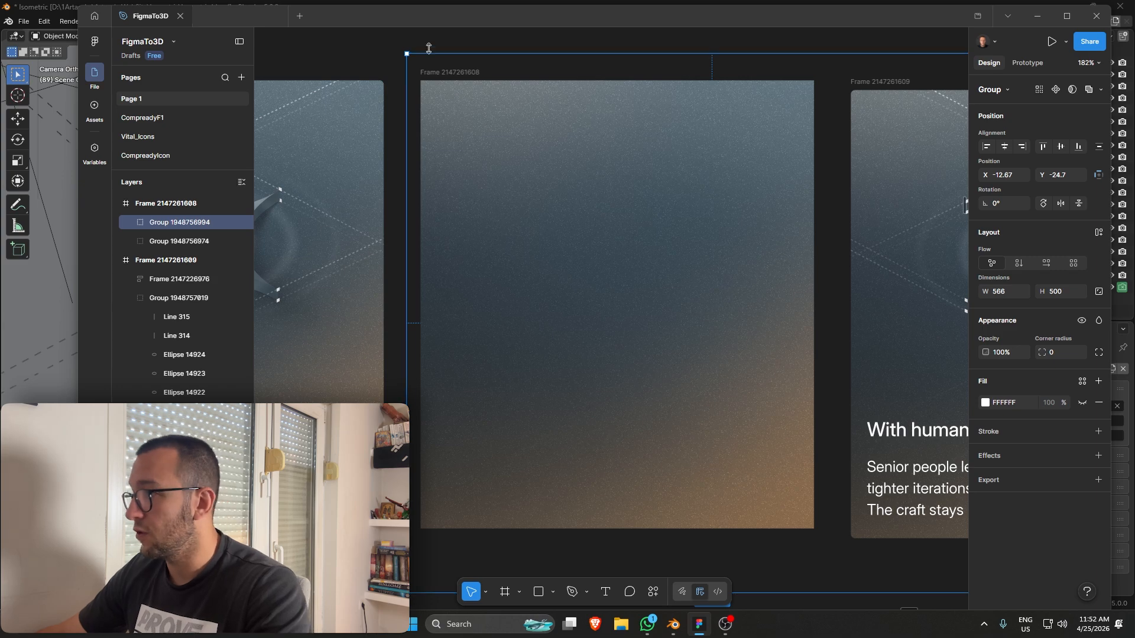
click(415, 160)
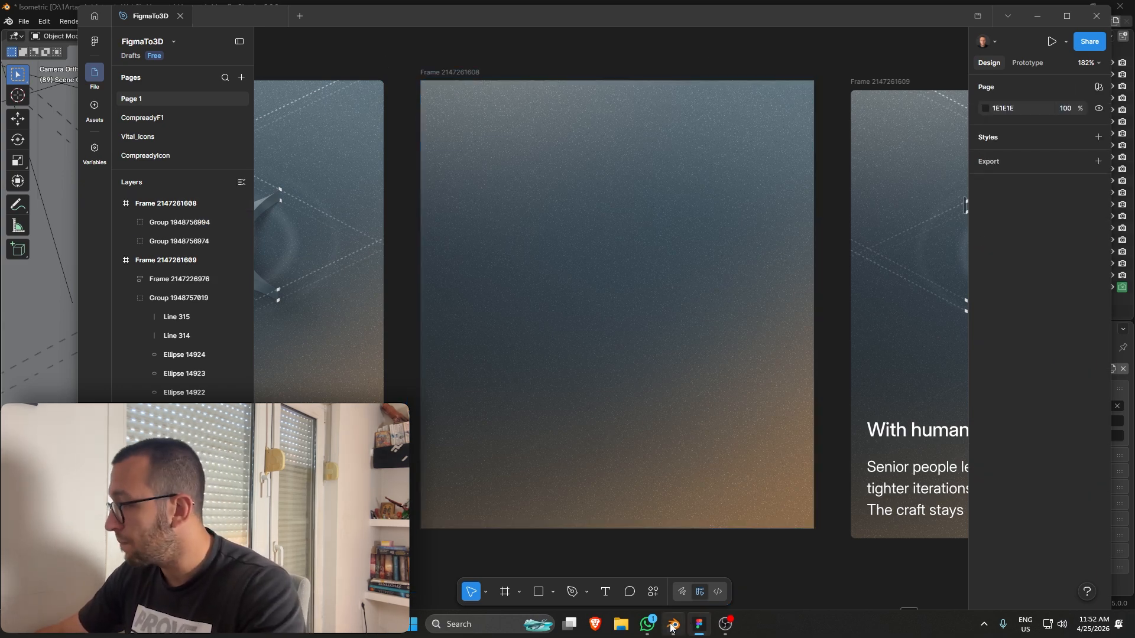
Switch to Blender and examine the ground plane's background-image material in the Shading workspace.
click(672, 626)
scroll(461, 381, down, 3)
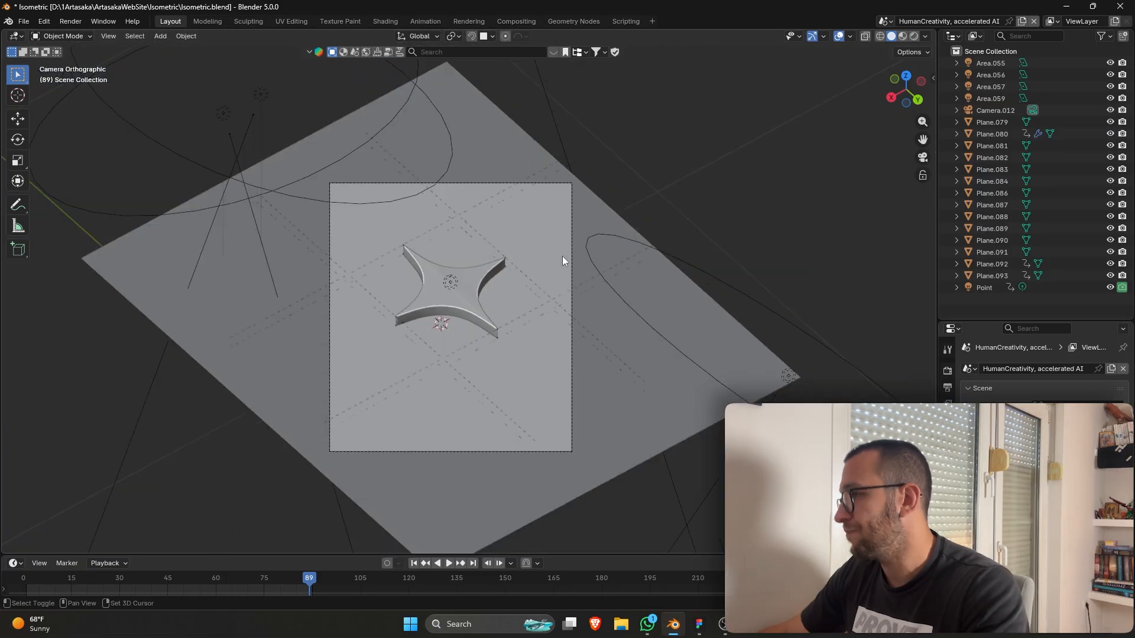
scroll(608, 358, up, 4)
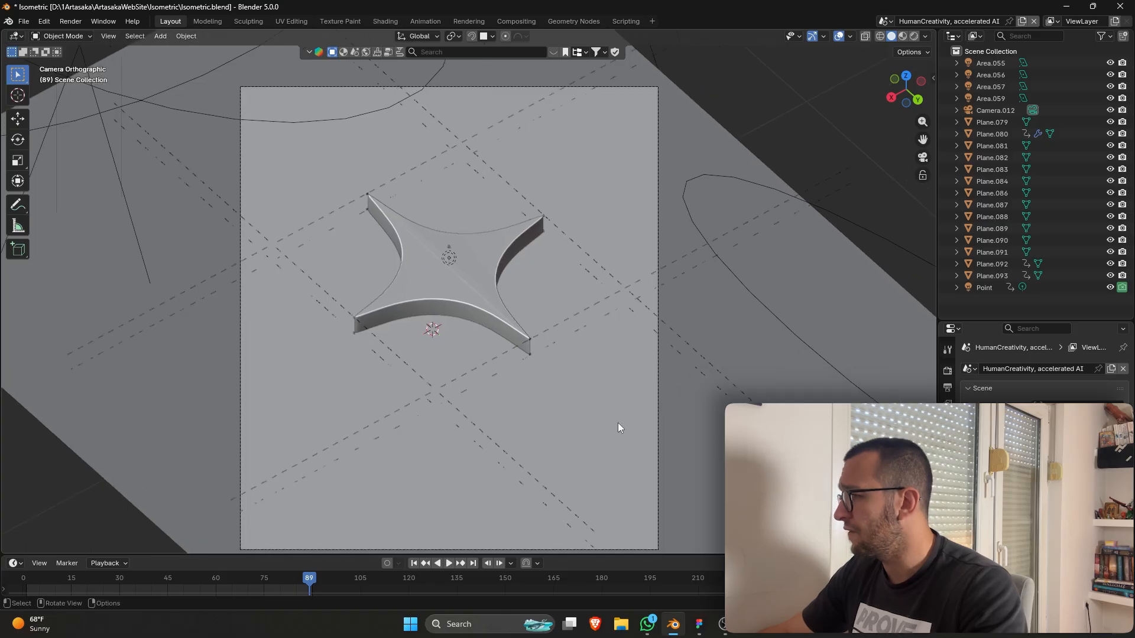
click(618, 423)
middle_drag(597, 424, 532, 425)
scroll(531, 420, up, 5)
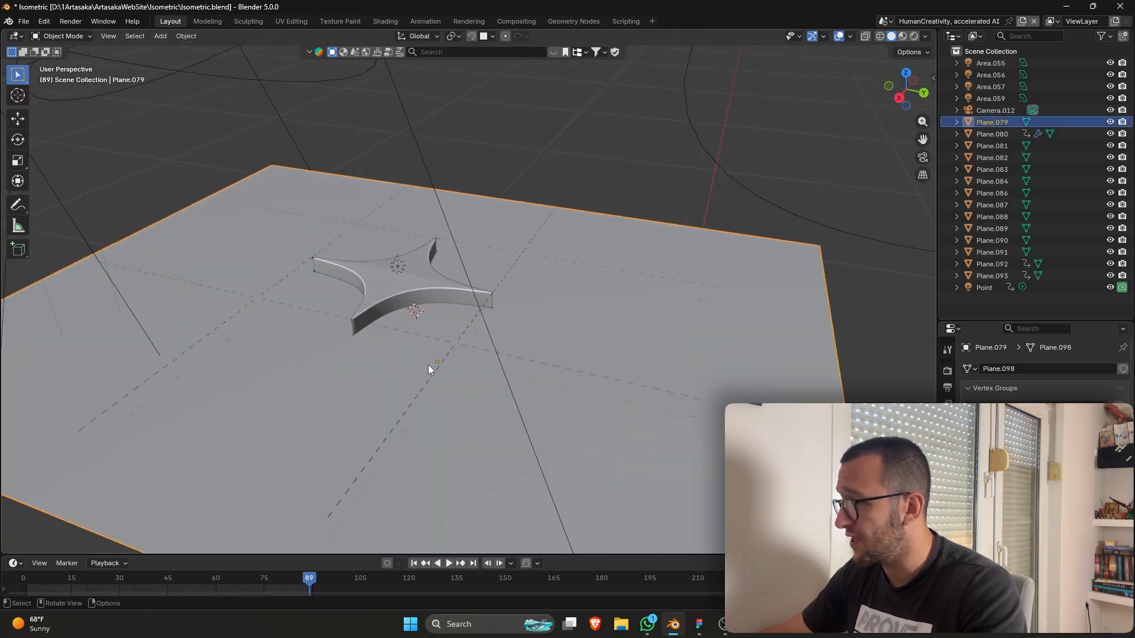
click(386, 21)
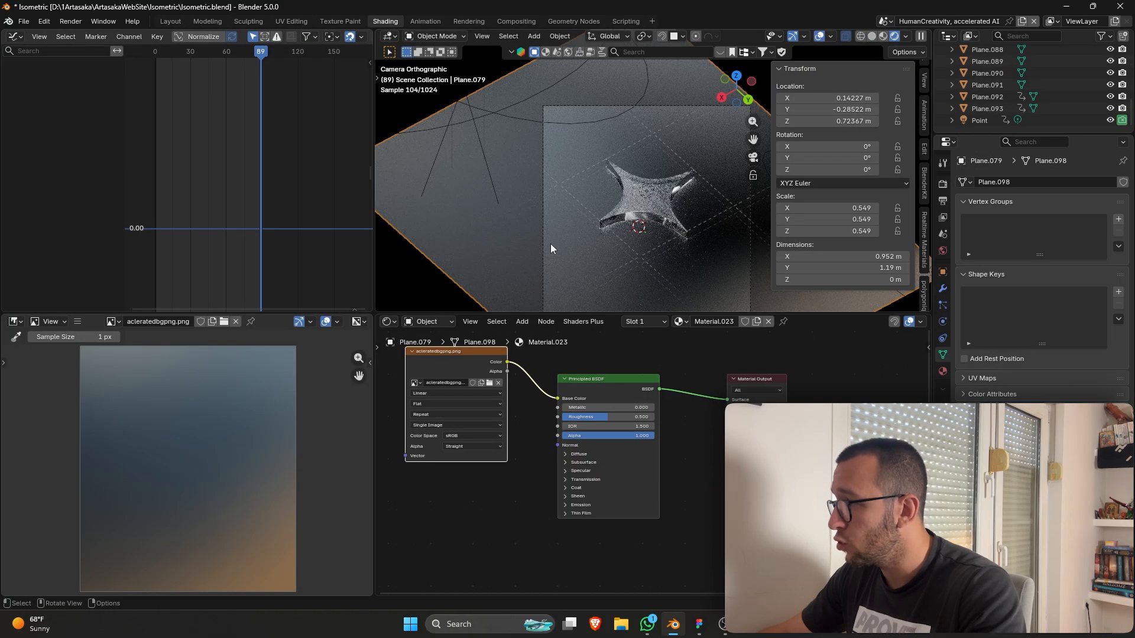
scroll(186, 427, down, 2)
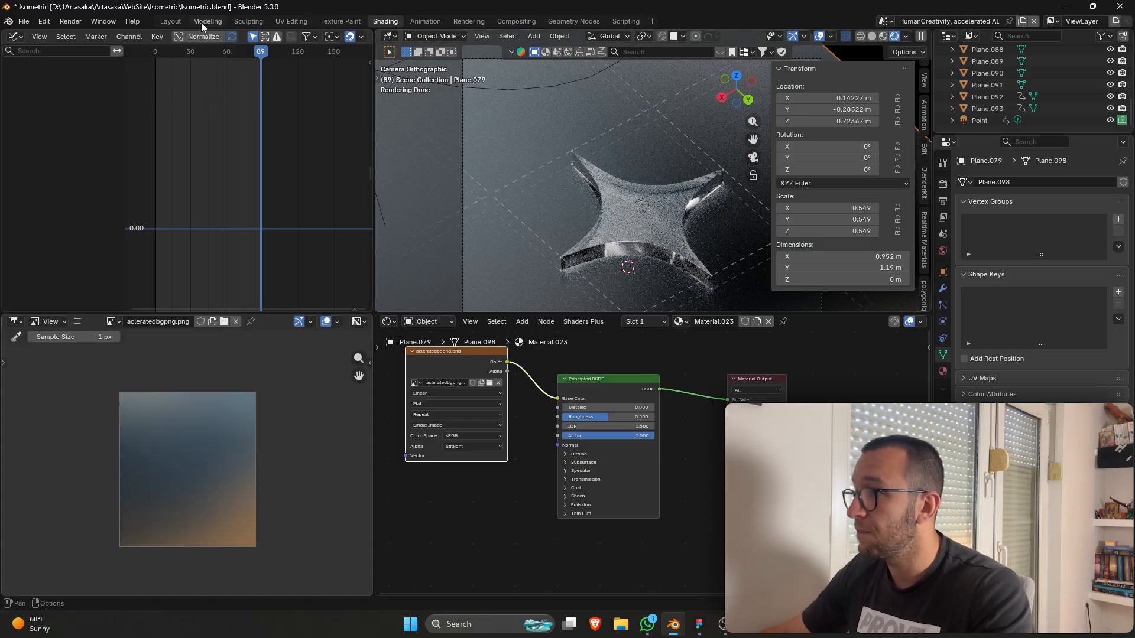
Return to the camera view in the Layout workspace and examine the star shape's corners and the dashed grid lines.
click(174, 21)
key(KP_0)
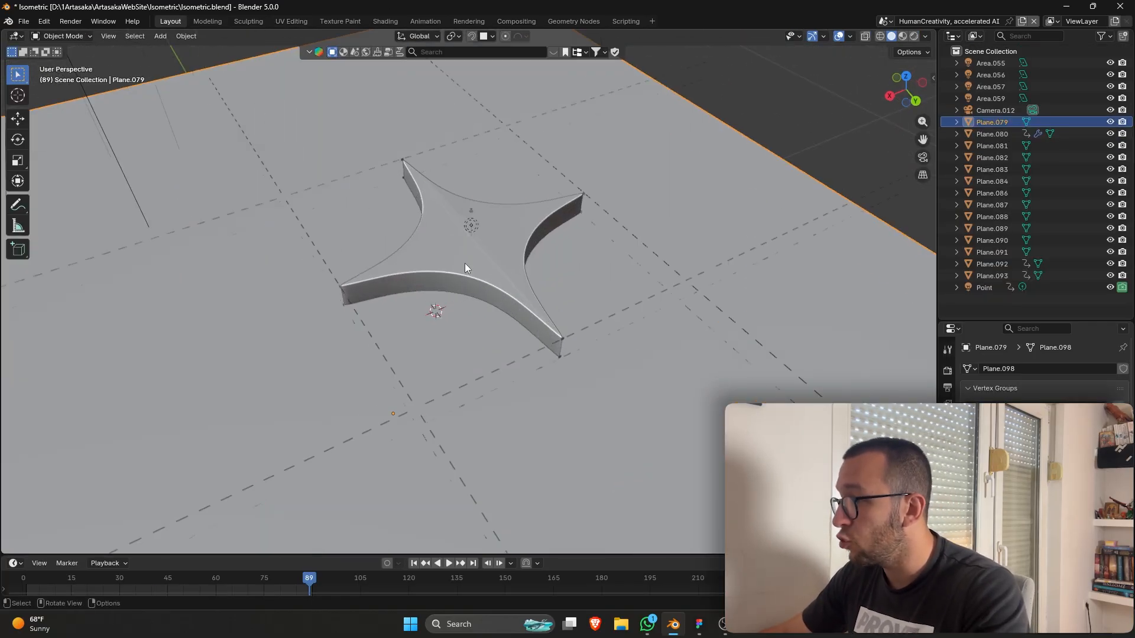
click(501, 250)
scroll(501, 250, up, 4)
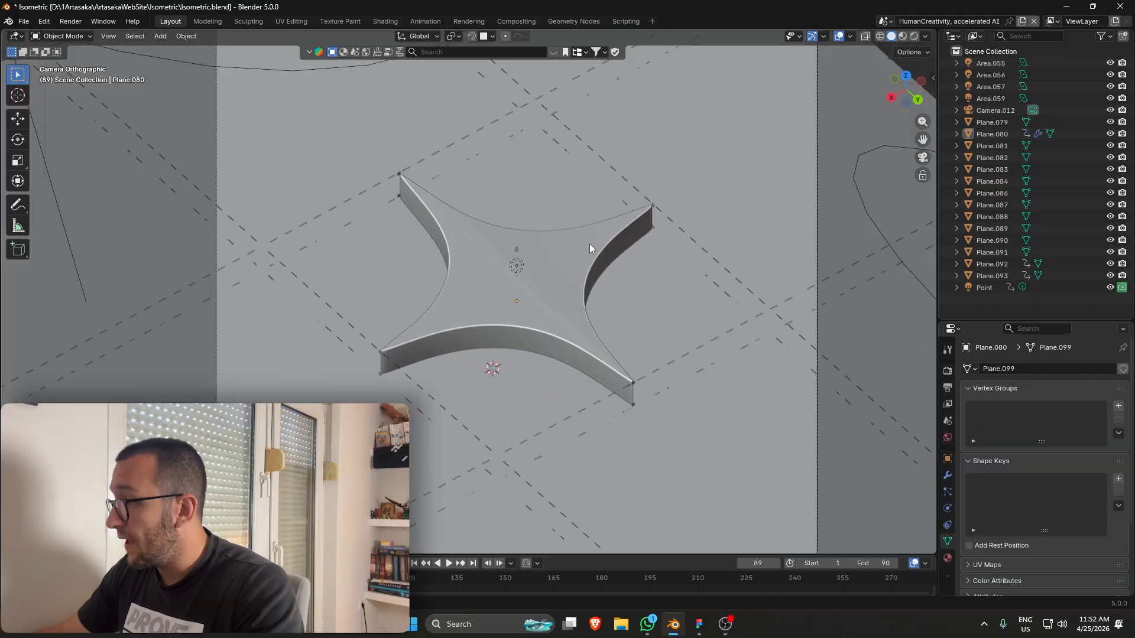
shift+middle_drag(590, 244, 541, 255)
scroll(543, 256, up, 4)
shift+middle_drag(691, 239, 552, 289)
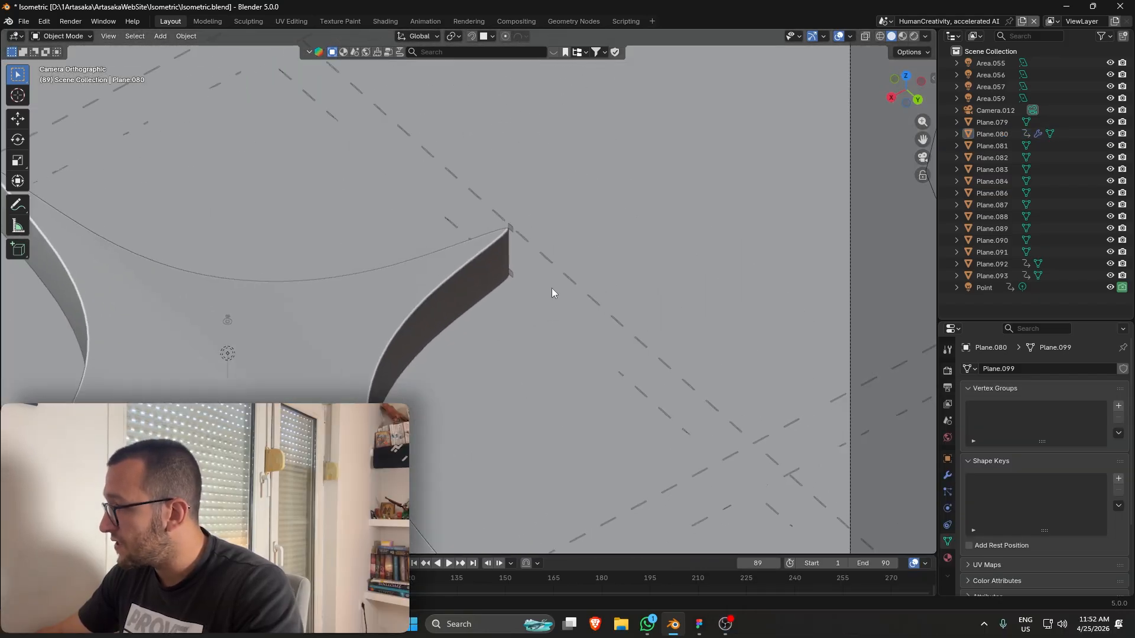
scroll(552, 288, up, 4)
click(605, 234)
scroll(568, 296, down, 3)
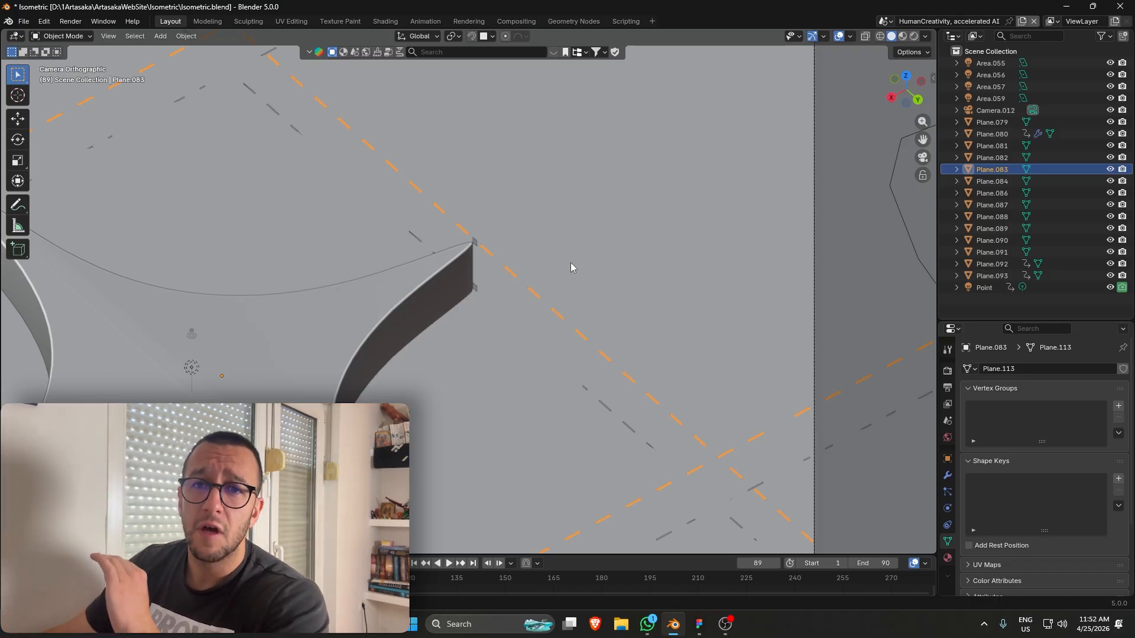
scroll(571, 267, down, 4)
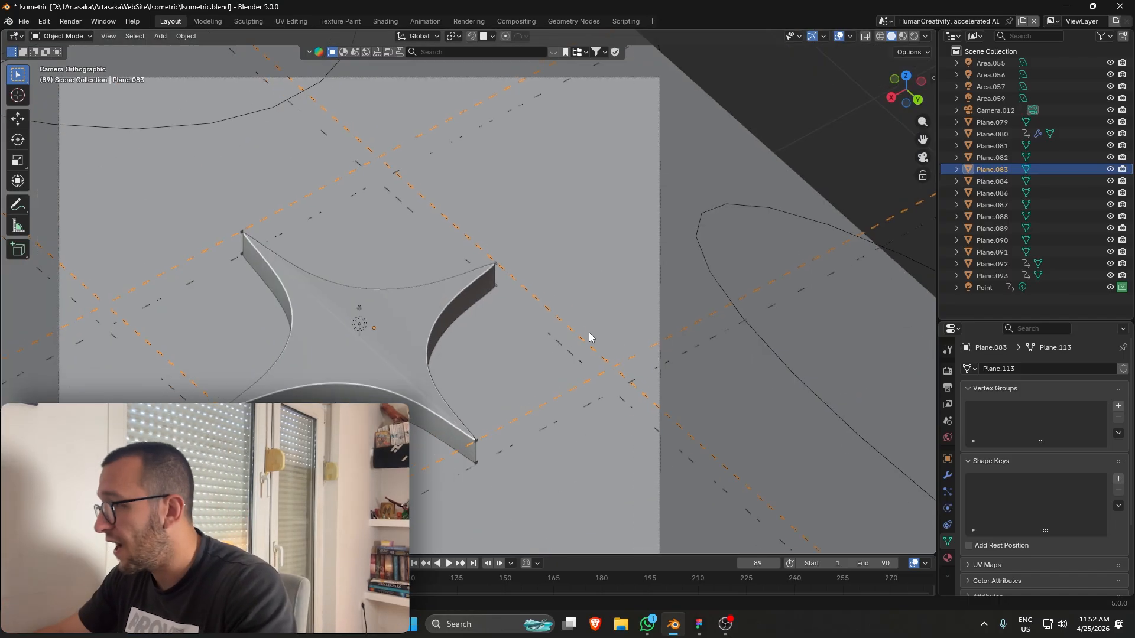
click(798, 121)
shift+middle_drag(526, 309, 573, 303)
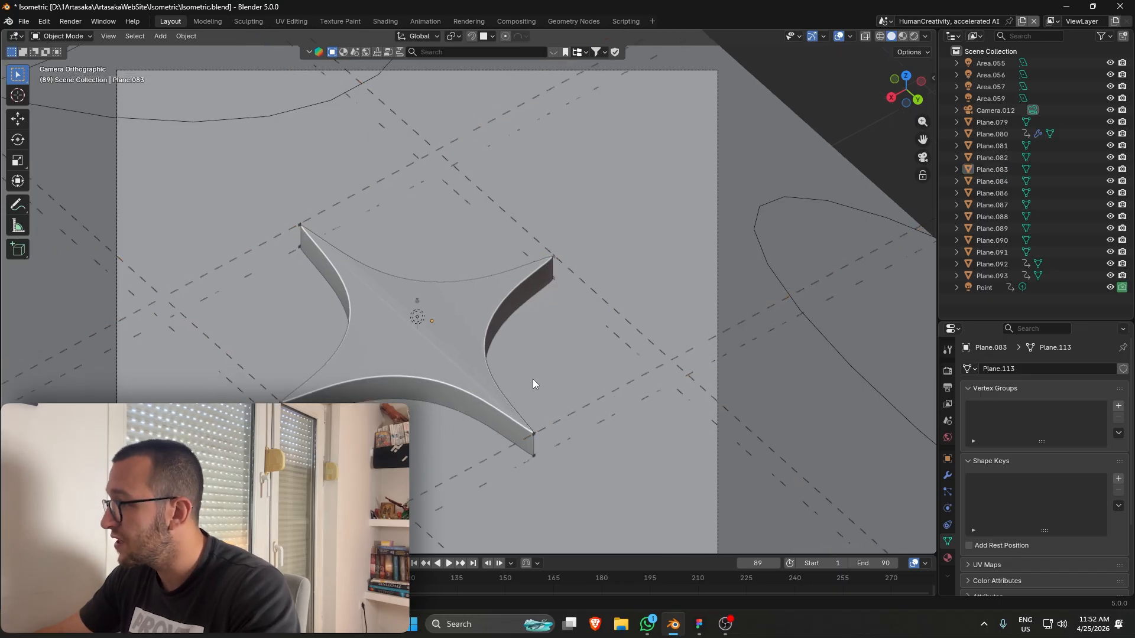
Add a mesh plane and scale it up to cover most of the existing ground plane.
shift+middle_drag(528, 383, 616, 354)
scroll(565, 418, down, 2)
key(shift+a)
mouse_move(512, 353)
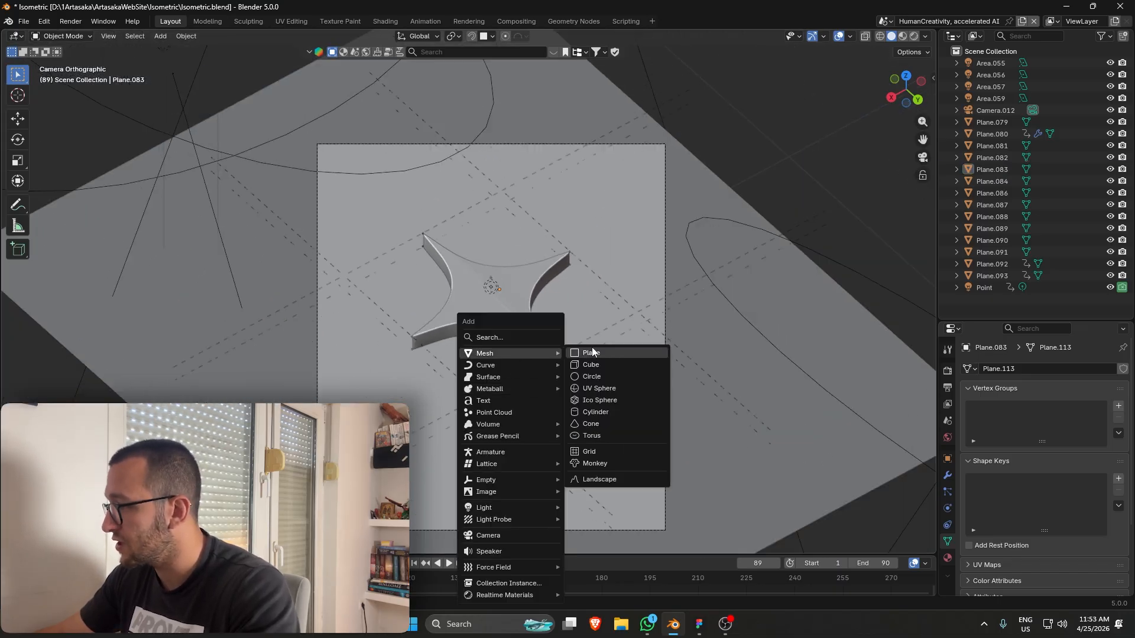
click(591, 352)
scroll(636, 364, down, 3)
key(s)
click(642, 387)
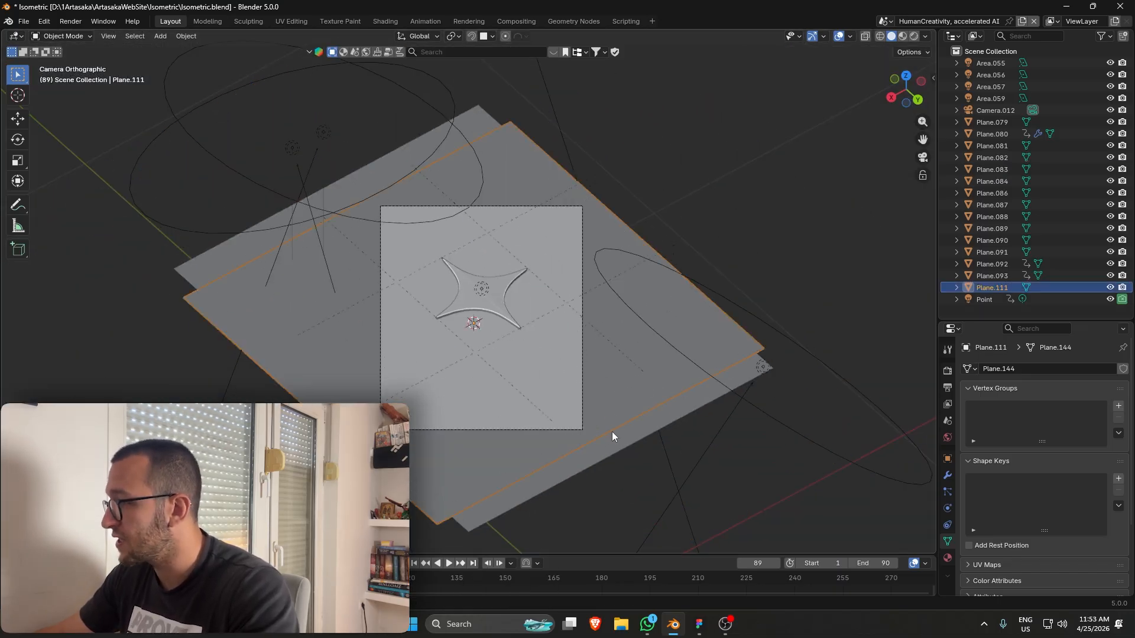
Add two parallel loop cuts to the new plane, slid onto the dashed lines through the star's lower-left and right tips.
scroll(597, 414, up, 3)
key(Tab)
key(ctrl+r)
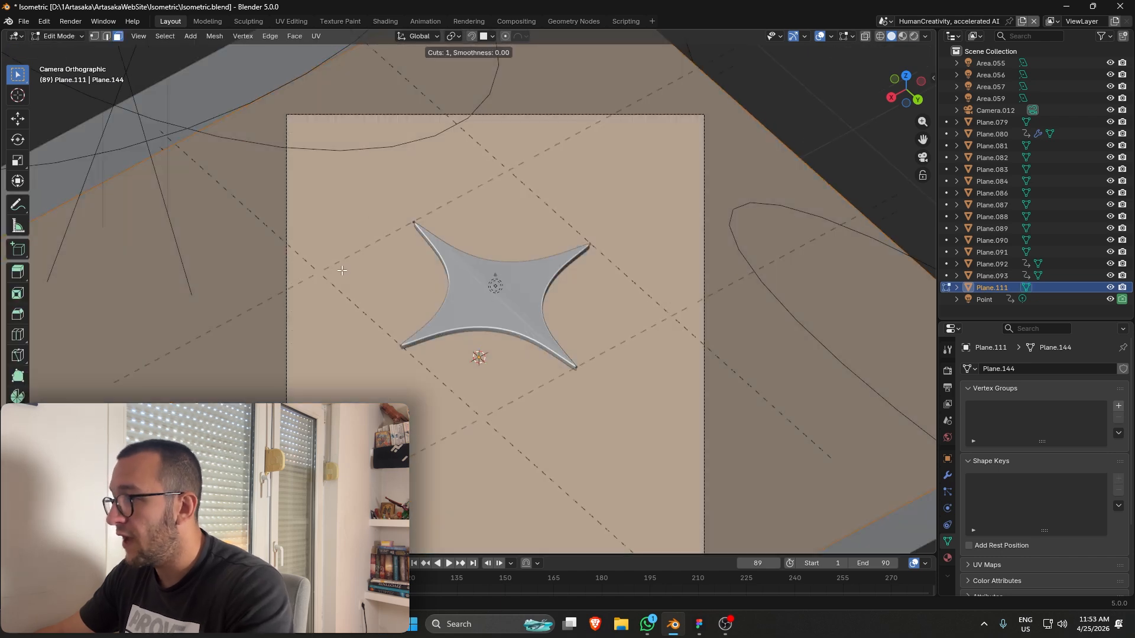
click(198, 172)
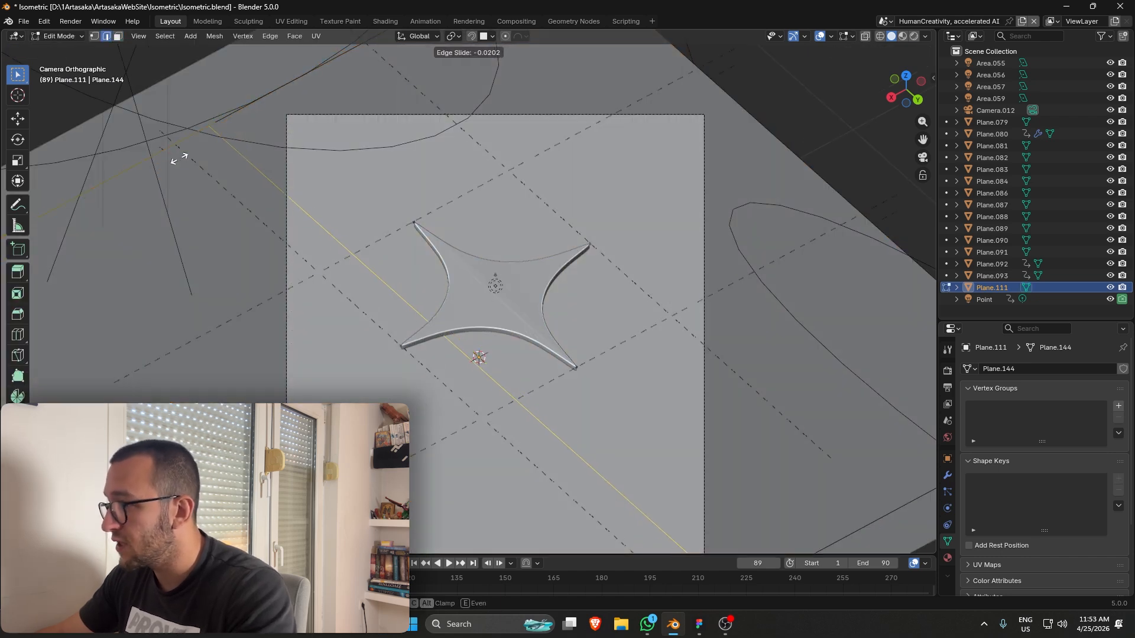
click(143, 170)
key(ctrl+r)
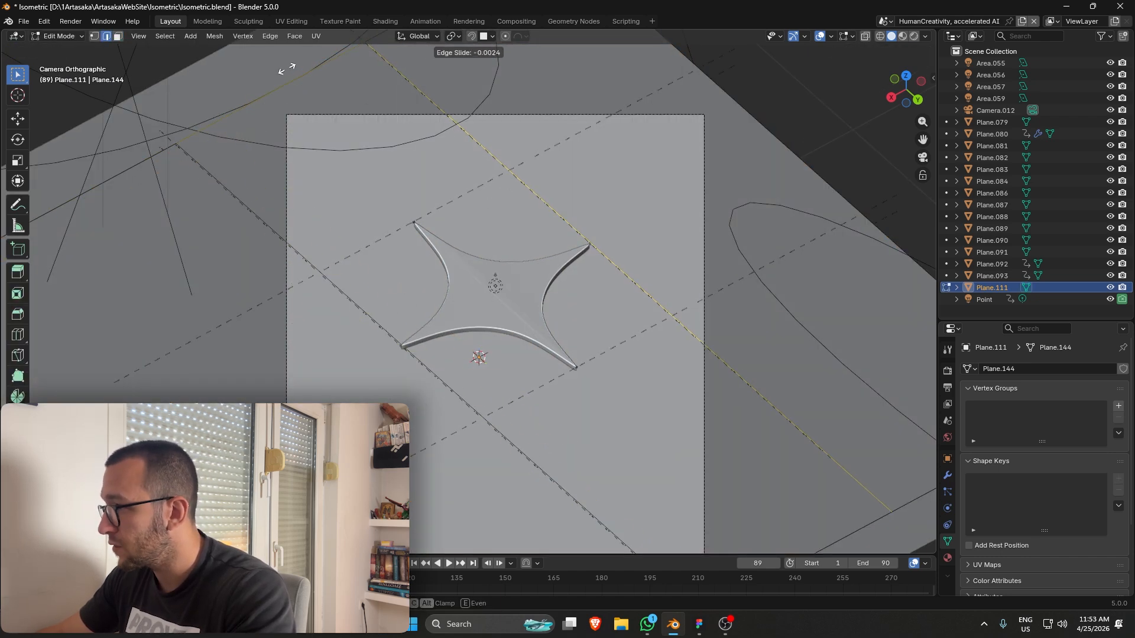
click(286, 69)
Add two crossing loop cuts to the plane, slid onto the dashed lines through the star's upper-left and lower-right tips.
key(ctrl+r)
click(405, 379)
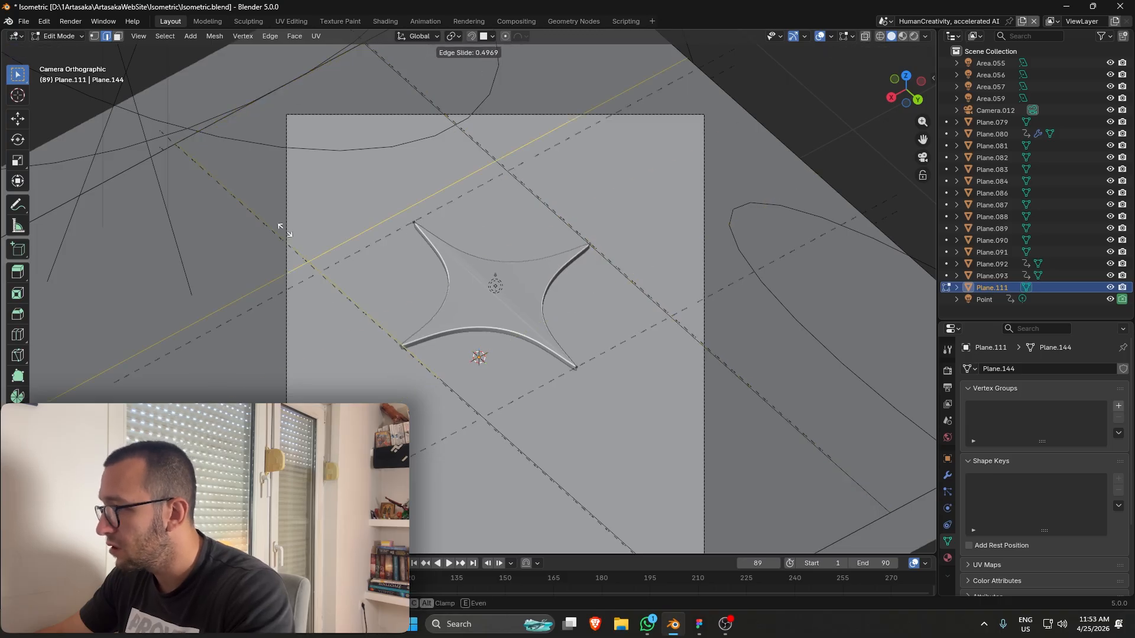
click(218, 184)
key(ctrl+r)
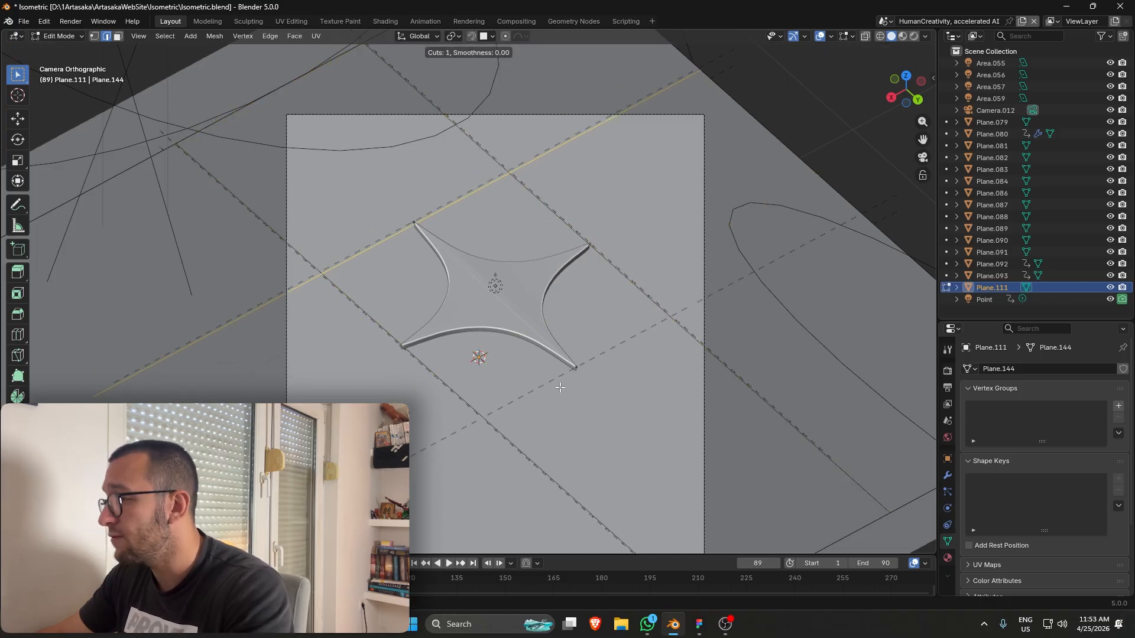
click(413, 375)
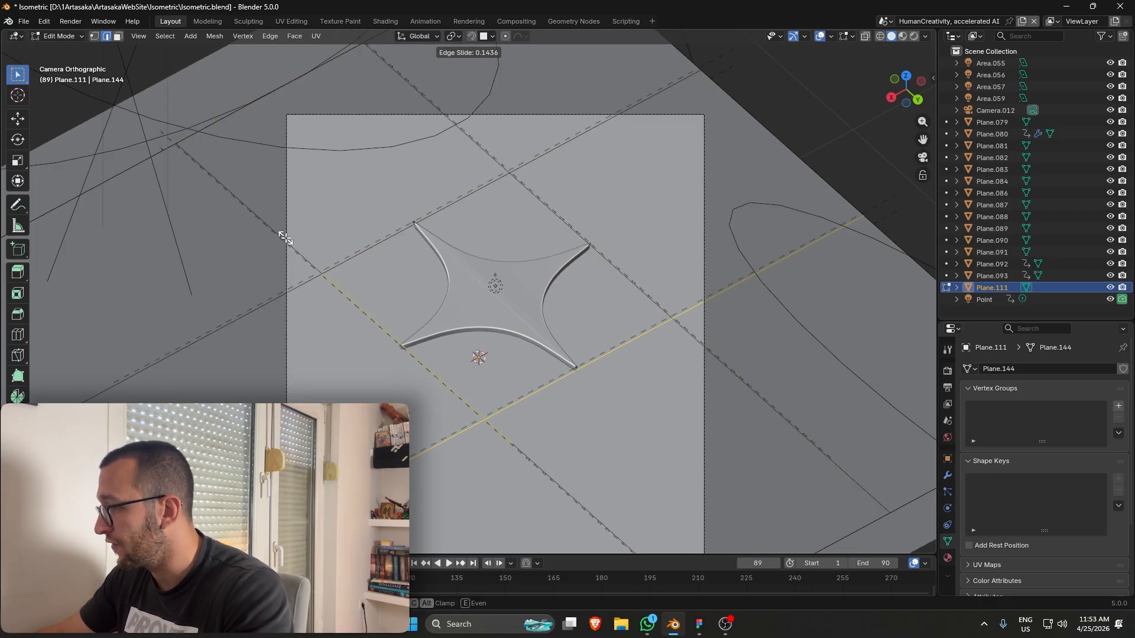
click(285, 238)
shift+middle_drag(501, 363, 557, 349)
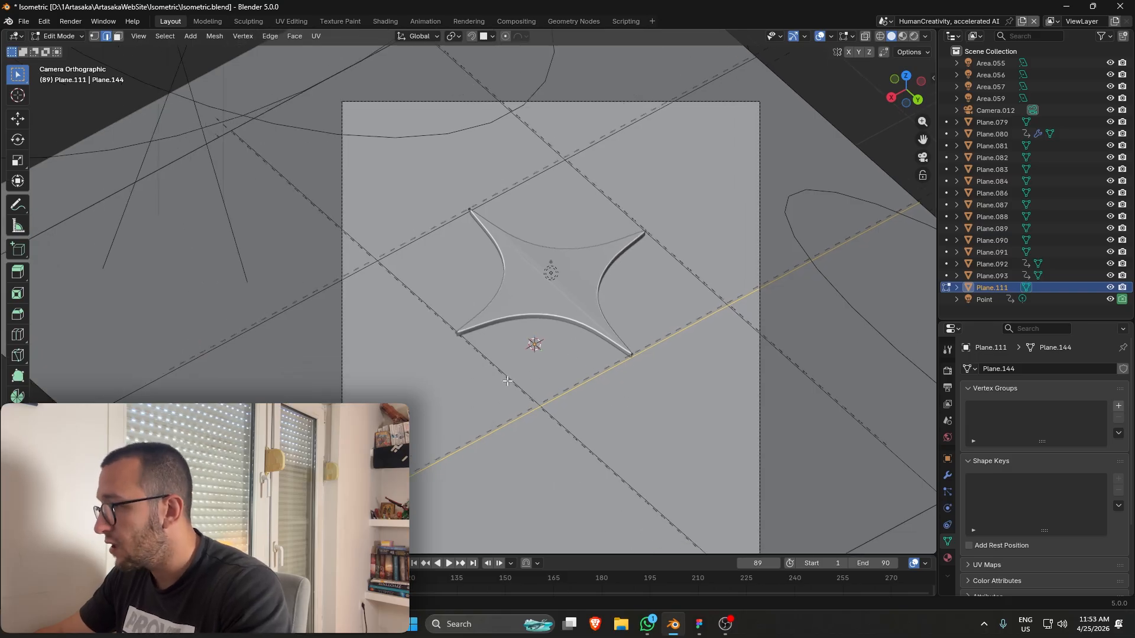
Bevel all four loop cuts into thin strips and mark their edges as seams.
key(ctrl+b)
click(750, 418)
shift+middle_drag(565, 387, 559, 340)
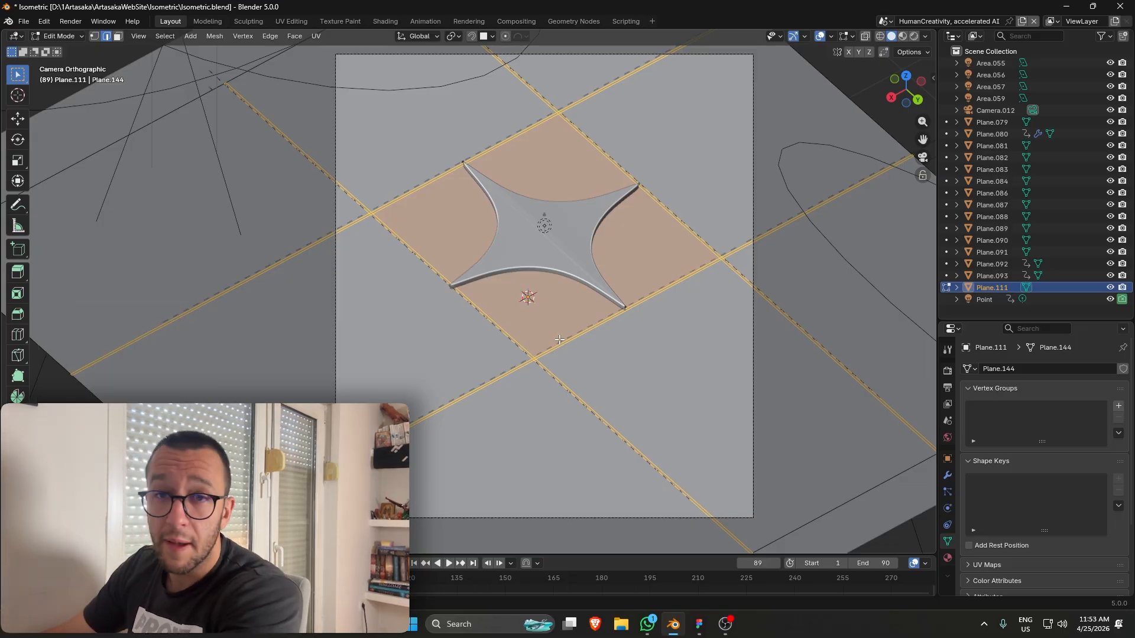
key(3)
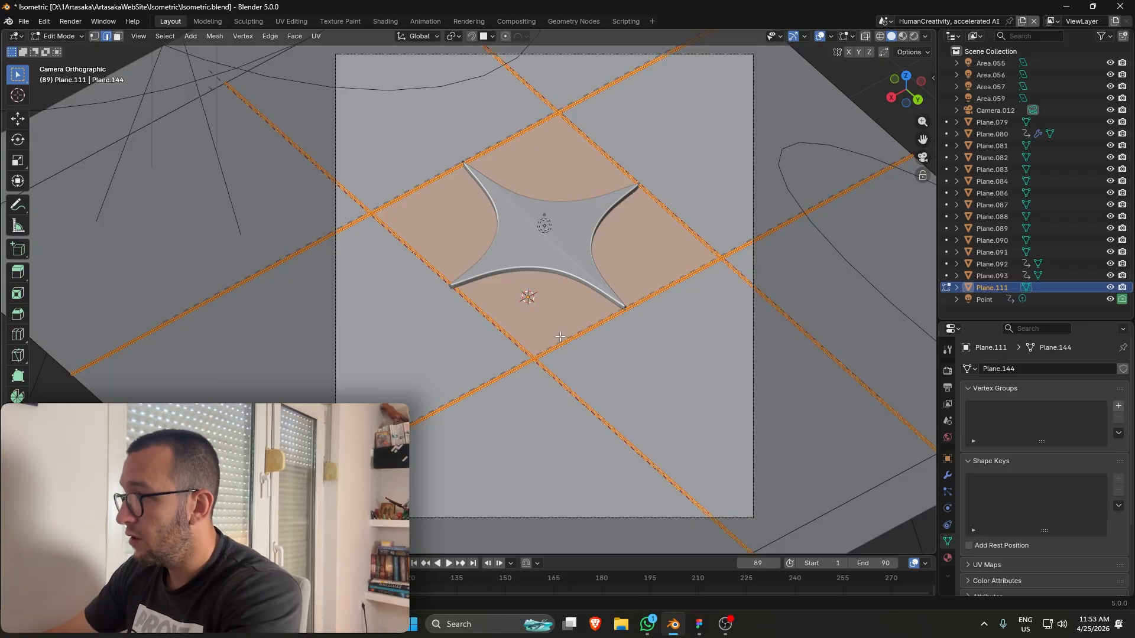
scroll(568, 331, up, 5)
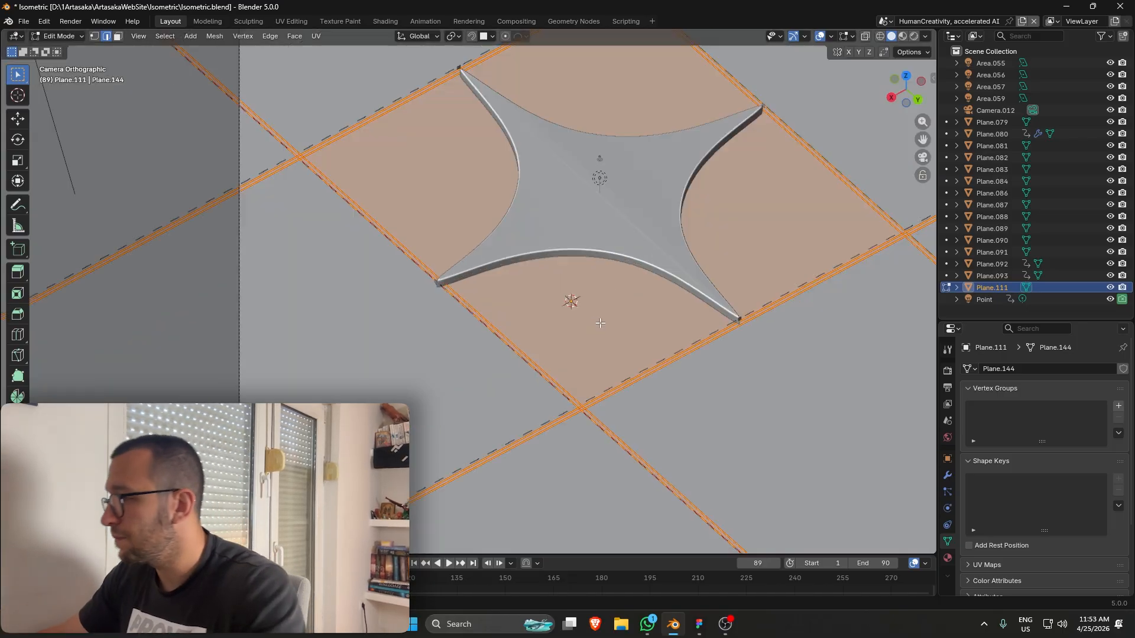
shift+middle_drag(341, 275, 537, 49)
click(519, 286)
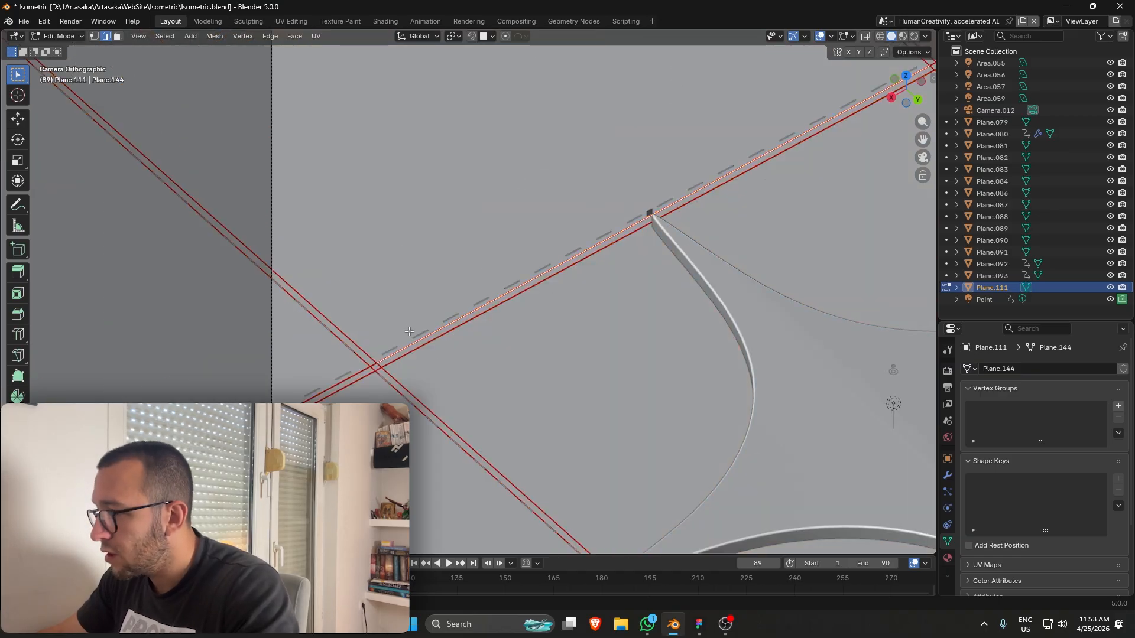
Add dense, evenly spaced loop cuts in both directions across all sections of the plane.
scroll(409, 331, down, 6)
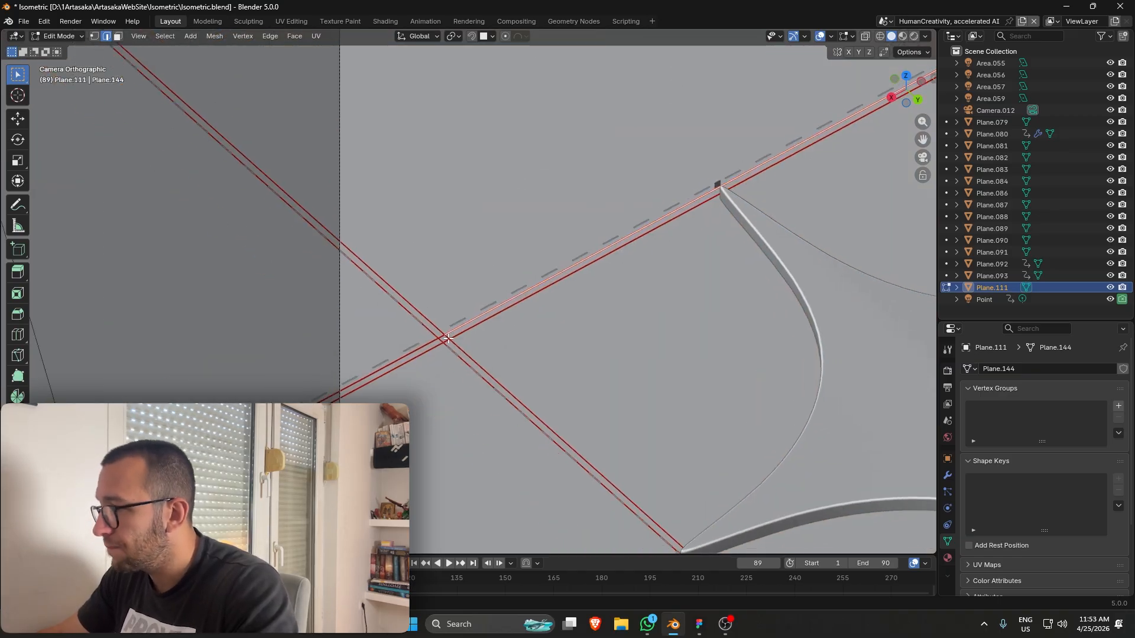
key(ctrl+r)
scroll(512, 260, up, 15)
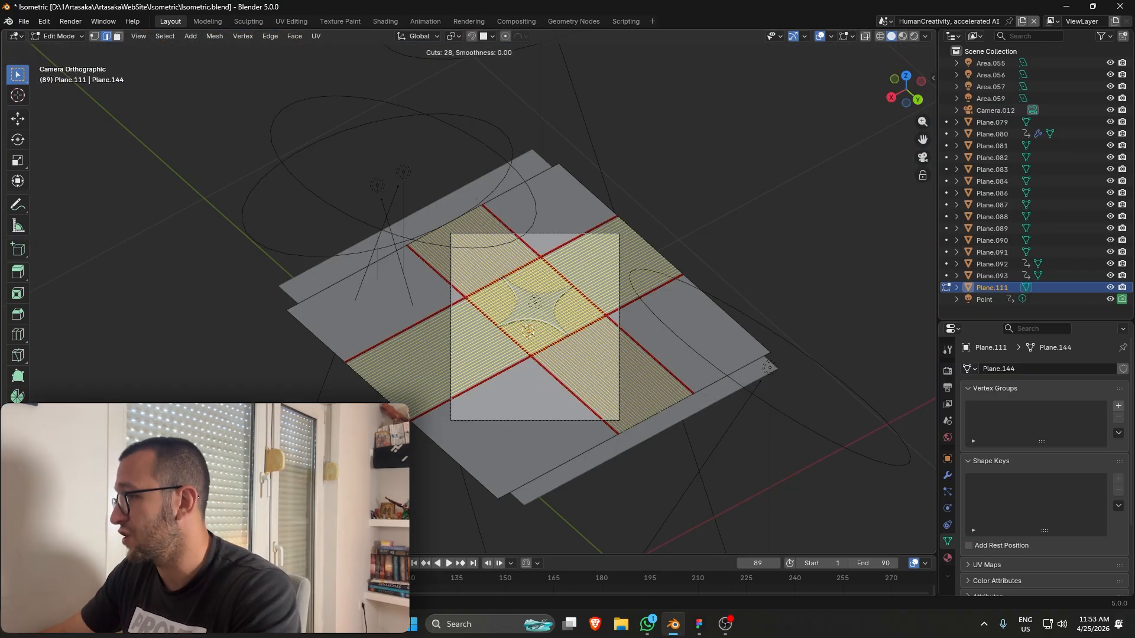
scroll(488, 322, up, 10)
scroll(413, 295, down, 12)
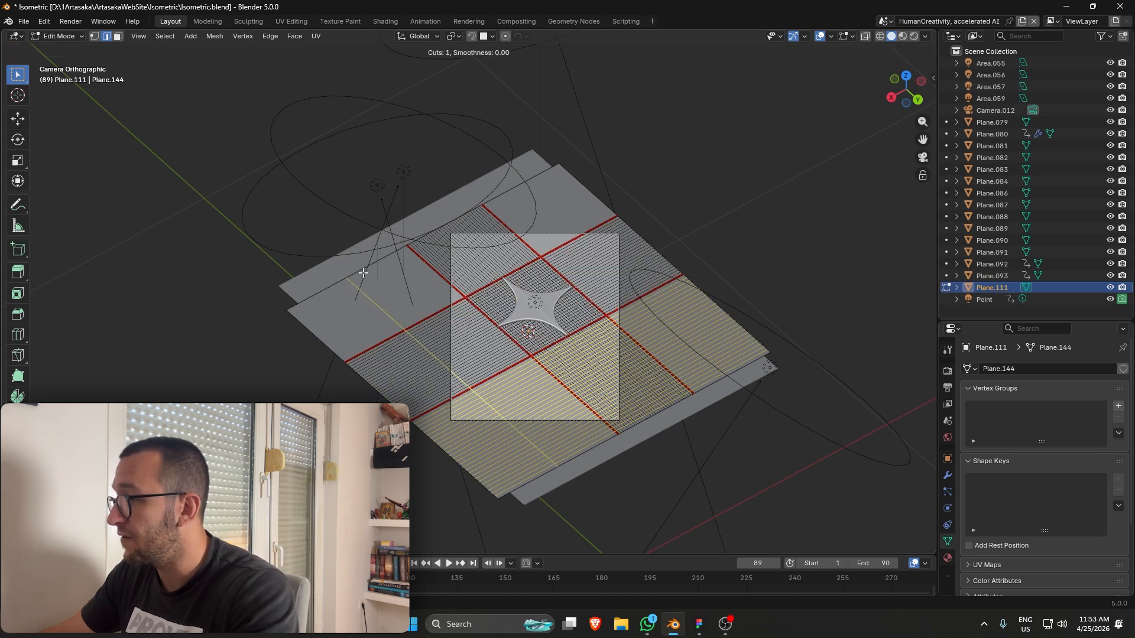
click(433, 313)
right_click(433, 312)
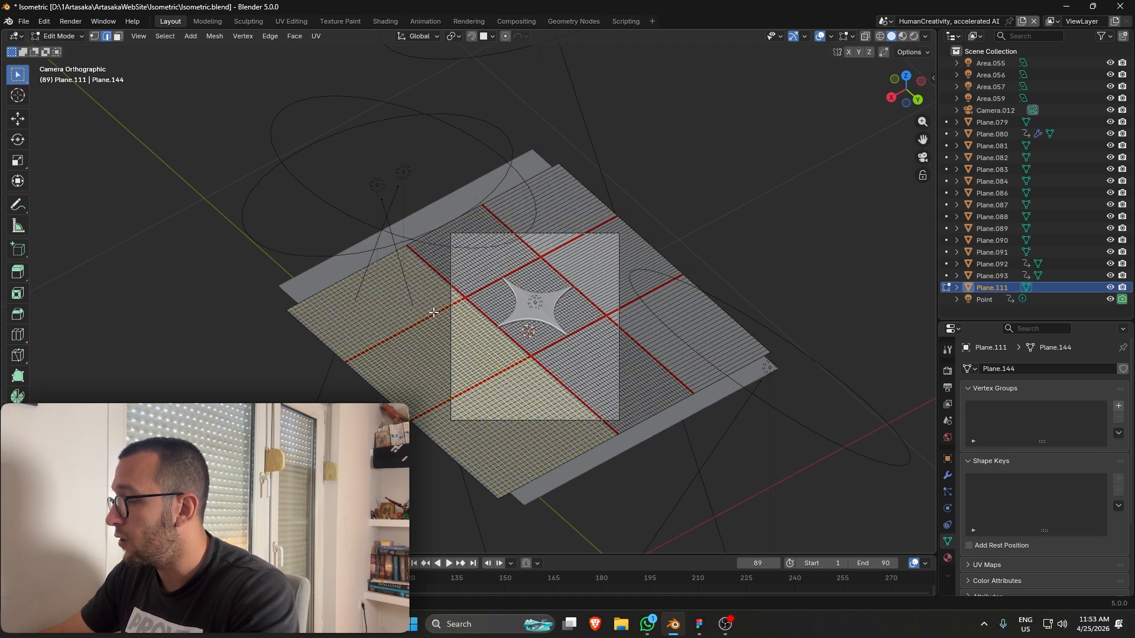
scroll(594, 245, up, 20)
click(590, 241)
right_click(589, 240)
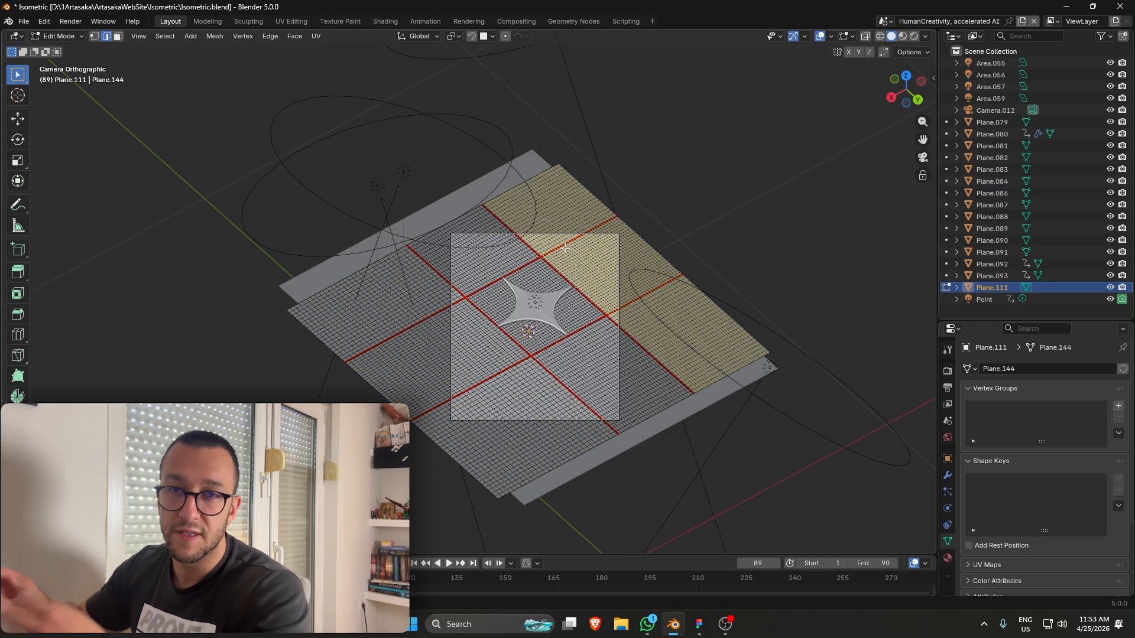
Select the face loops of all four thin strips running along the dashed lines.
scroll(565, 310, up, 5)
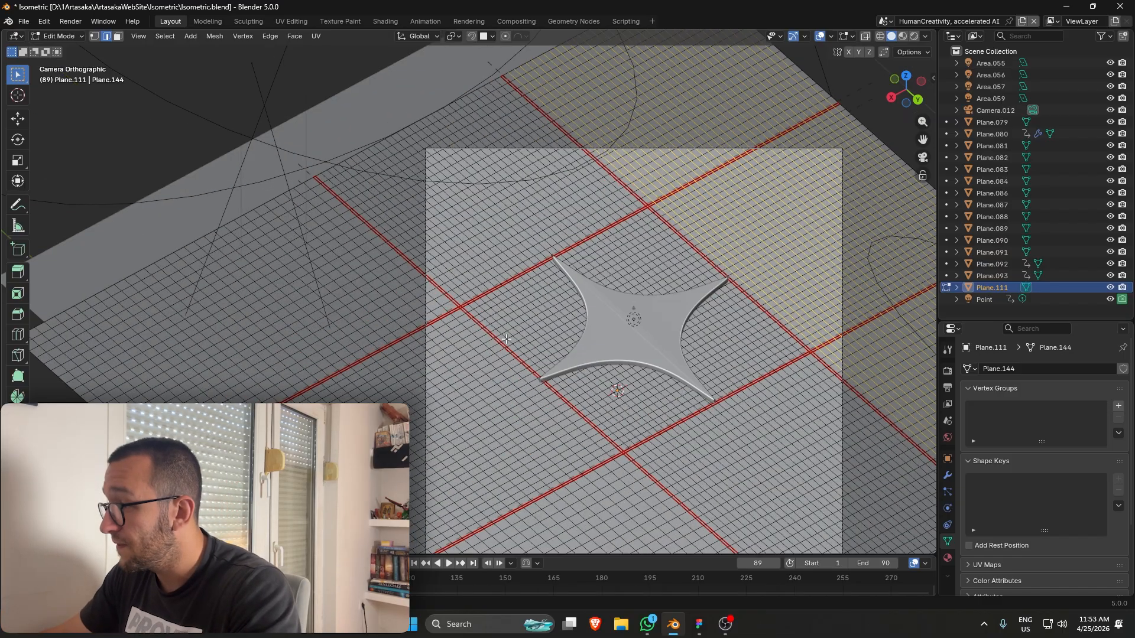
scroll(506, 338, up, 6)
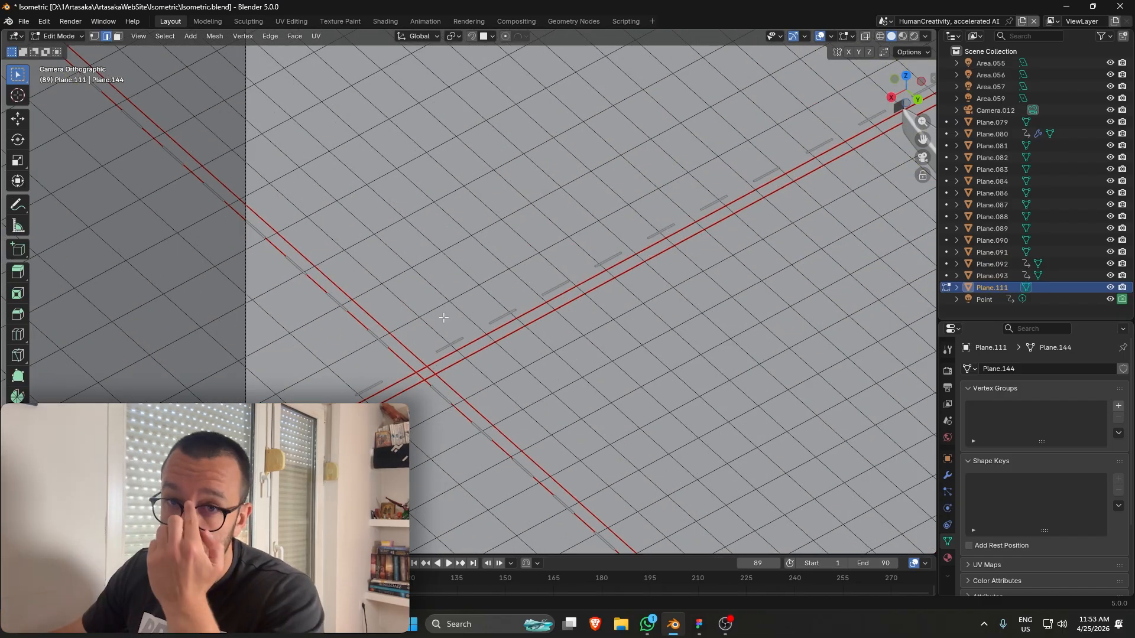
scroll(443, 317, down, 3)
key(3)
alt+click(427, 371)
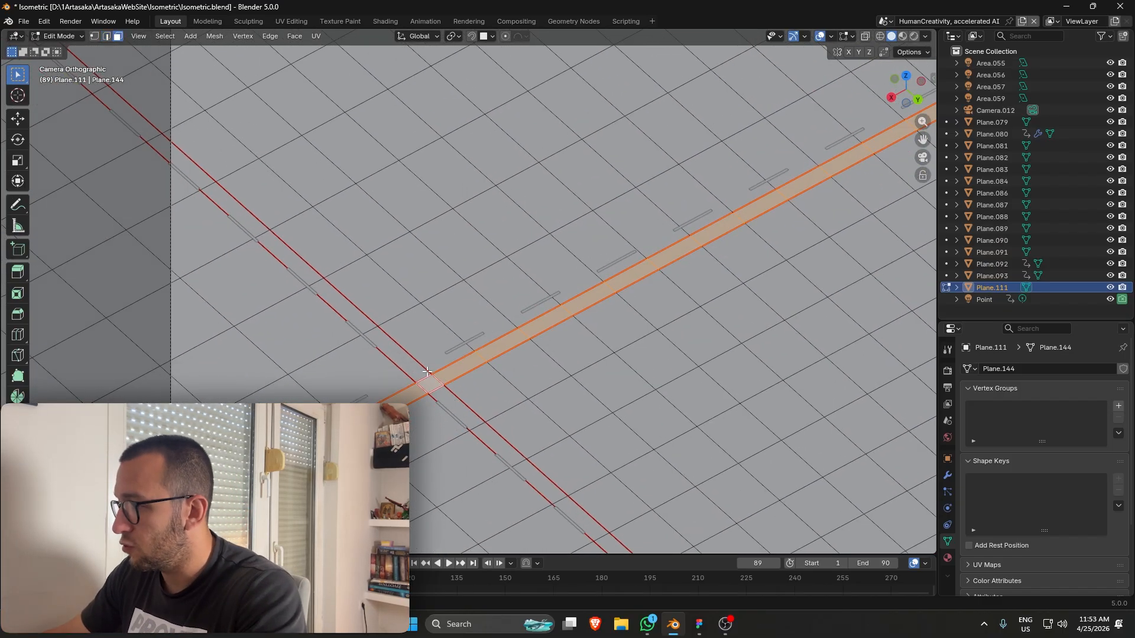
alt+shift+click(374, 335)
scroll(378, 335, down, 8)
shift+middle_drag(768, 526, 591, 293)
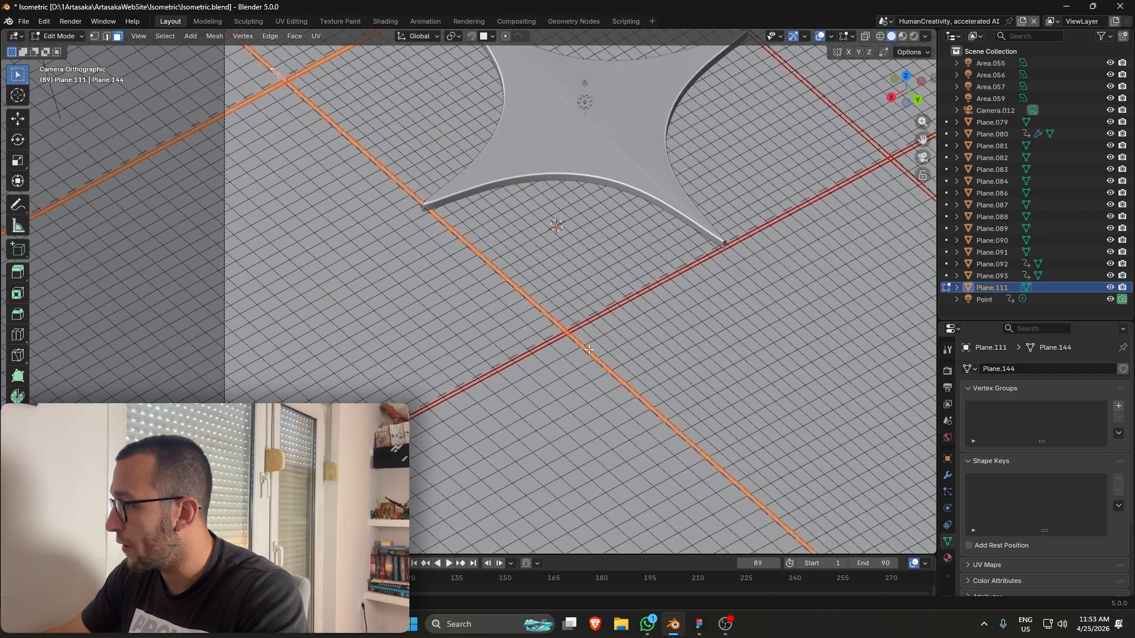
scroll(637, 429, up, 4)
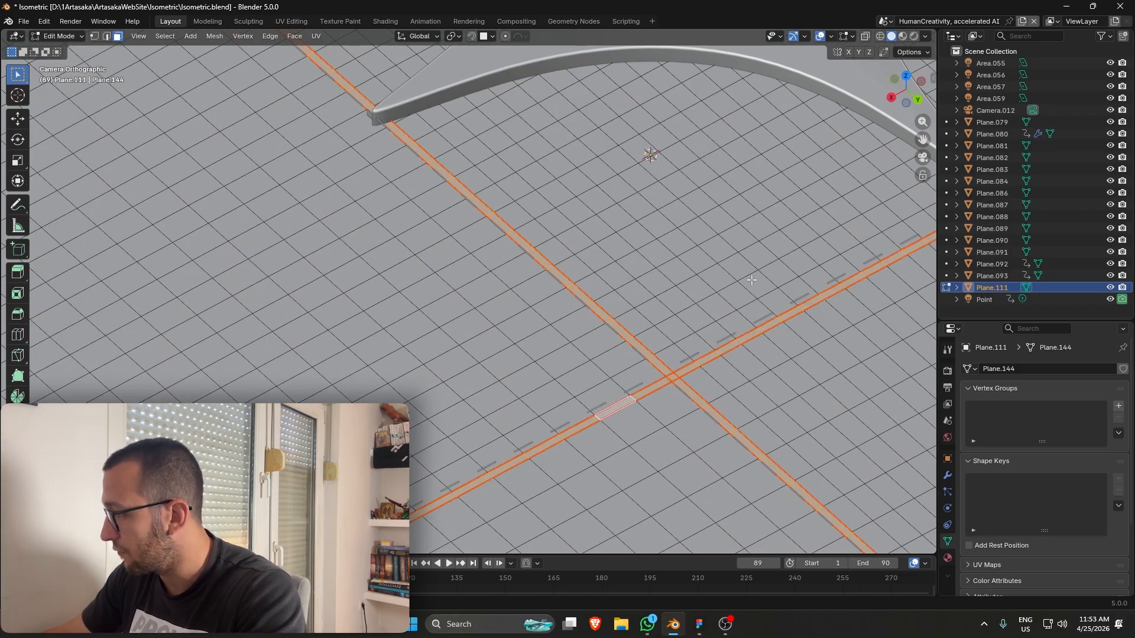
scroll(752, 280, down, 5)
shift+middle_drag(761, 237, 503, 401)
scroll(503, 401, up, 5)
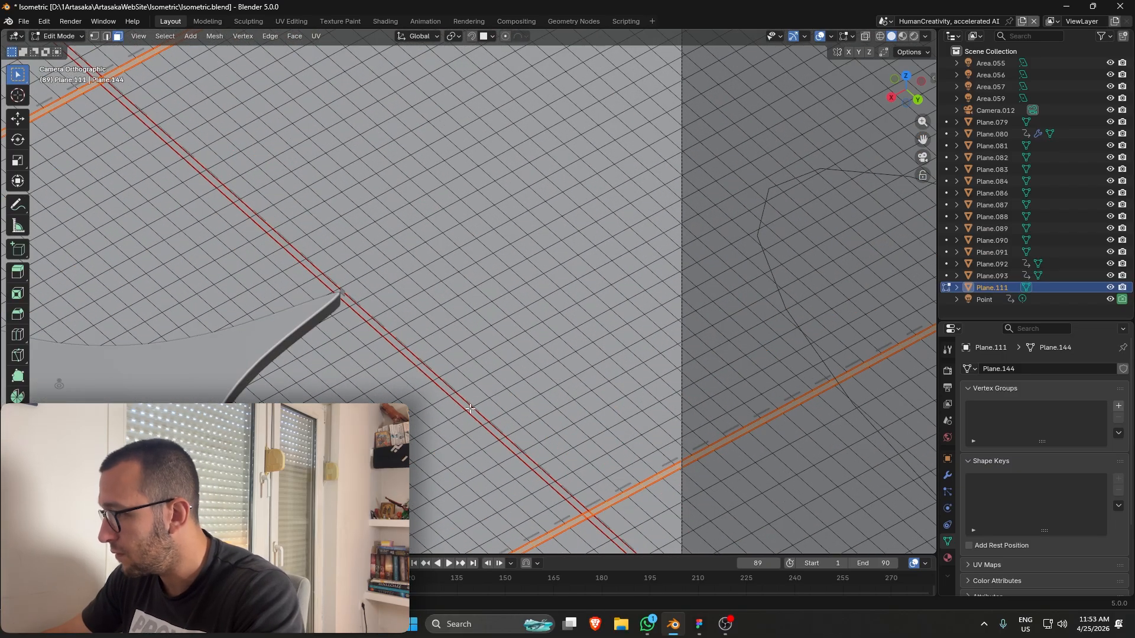
alt+shift+click(469, 408)
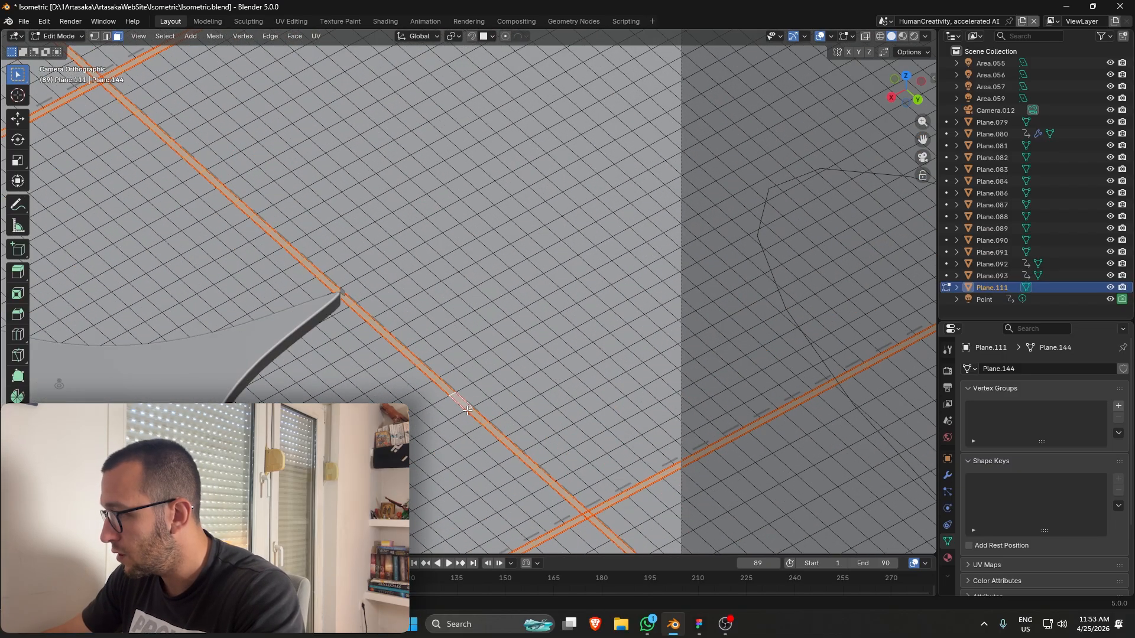
Invert the selection and delete the faces outside the four thin strips.
key(a)
scroll(660, 265, down, 6)
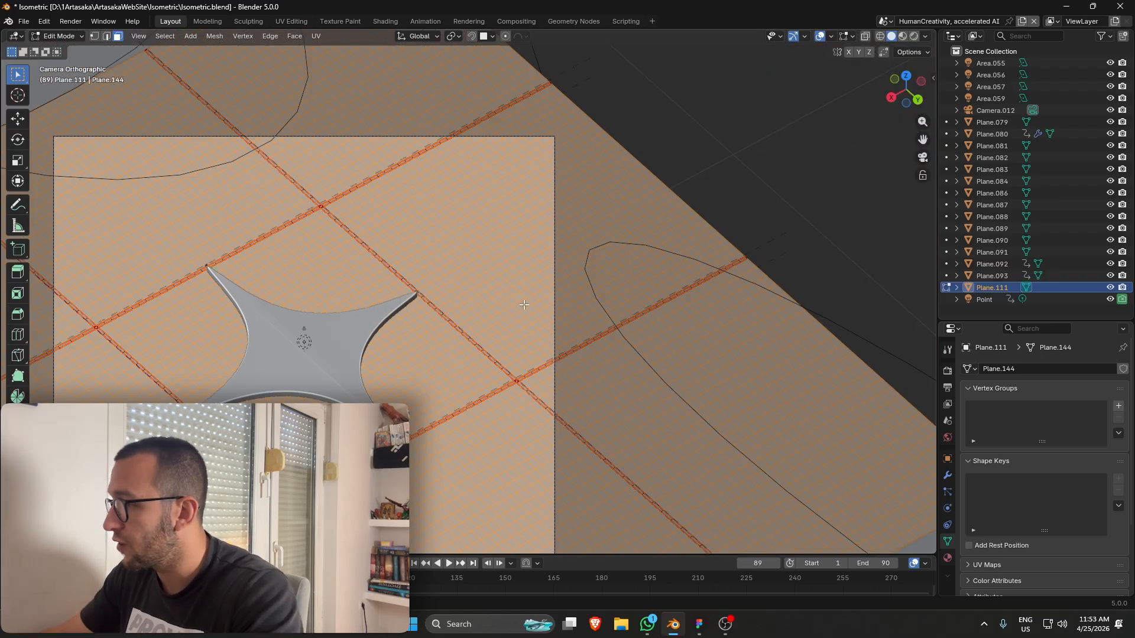
key(x)
click(610, 291)
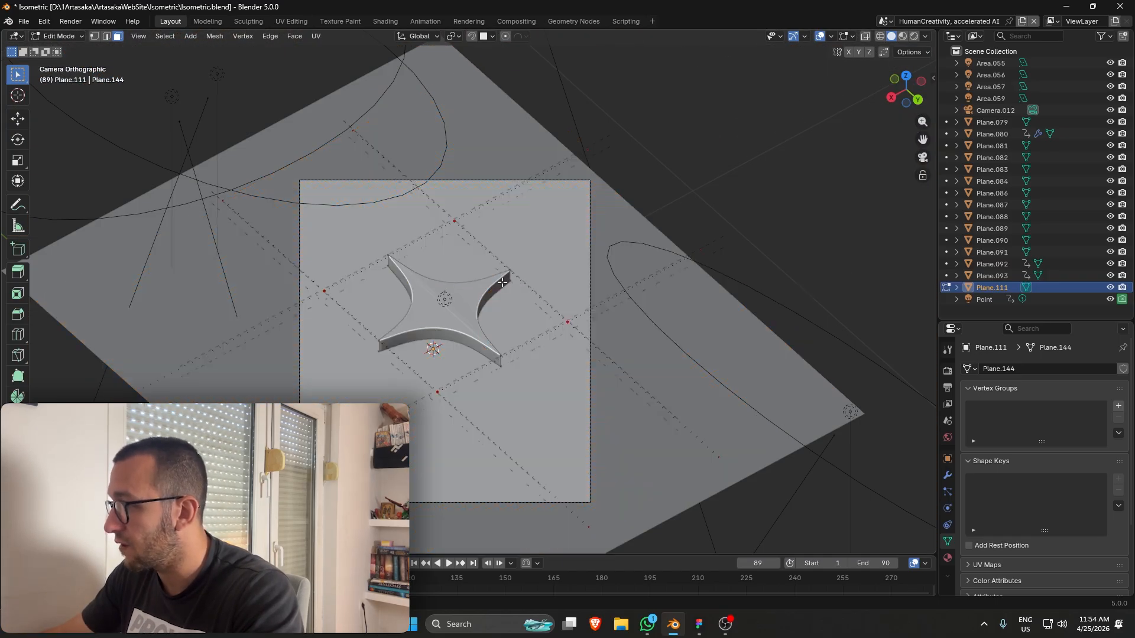
scroll(502, 283, up, 3)
key(ctrl+z)
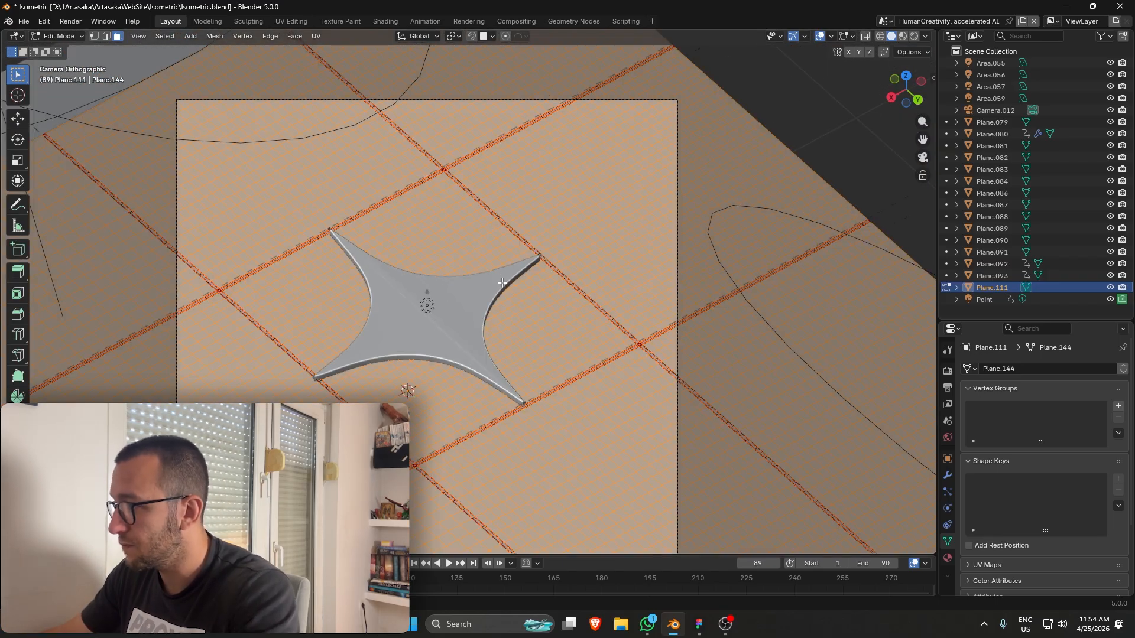
key(x)
click(463, 276)
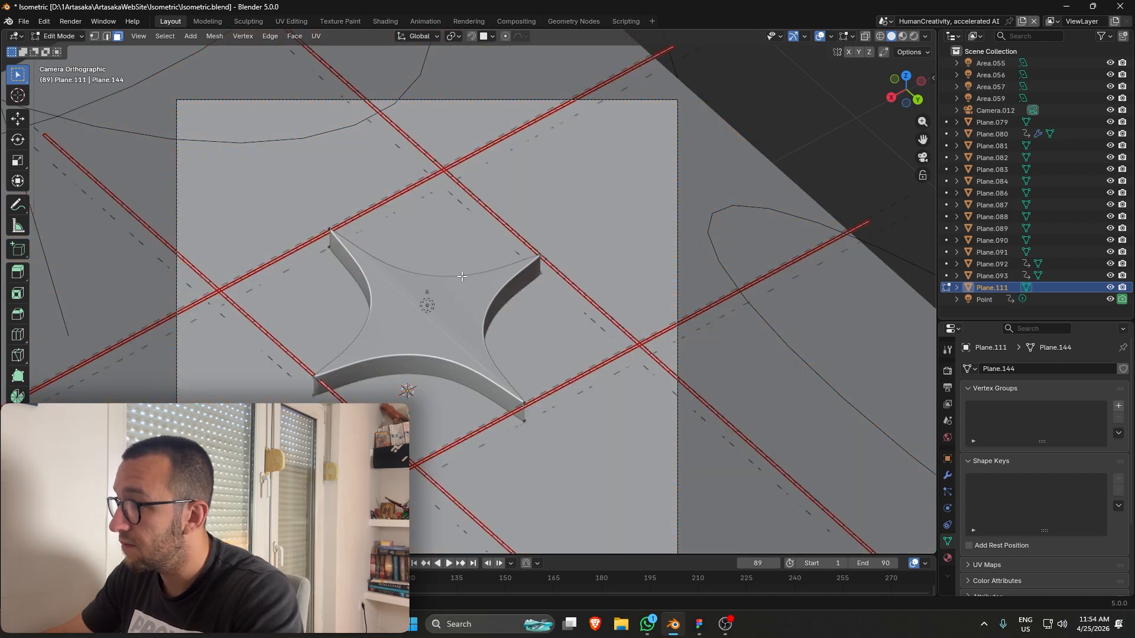
Apply Checker Deselect to all strip faces and delete the remaining selected faces to form dashes.
shift+middle_drag(452, 305, 557, 256)
key(KP_0)
scroll(535, 347, up, 2)
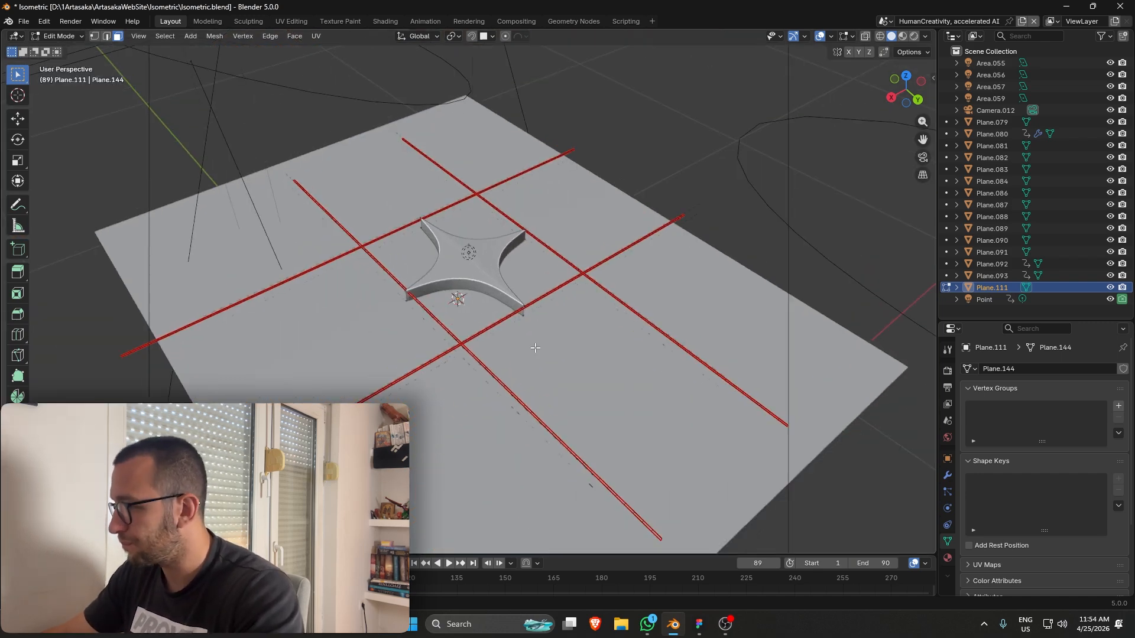
key(KP_0)
key(a)
key(F3)
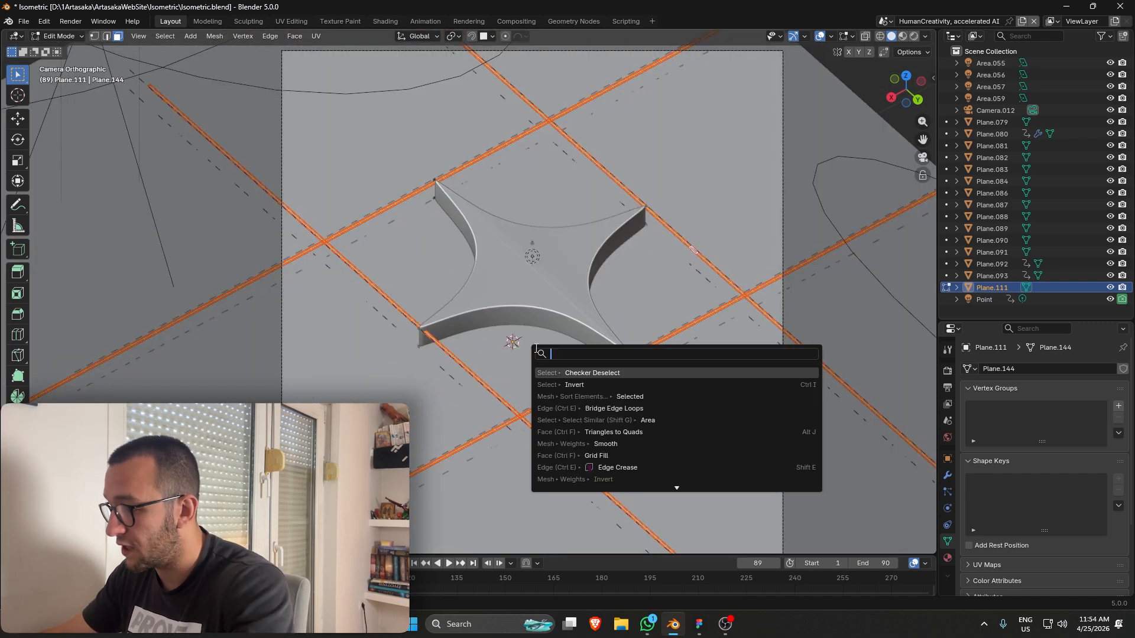
key(Escape)
scroll(535, 349, up, 2)
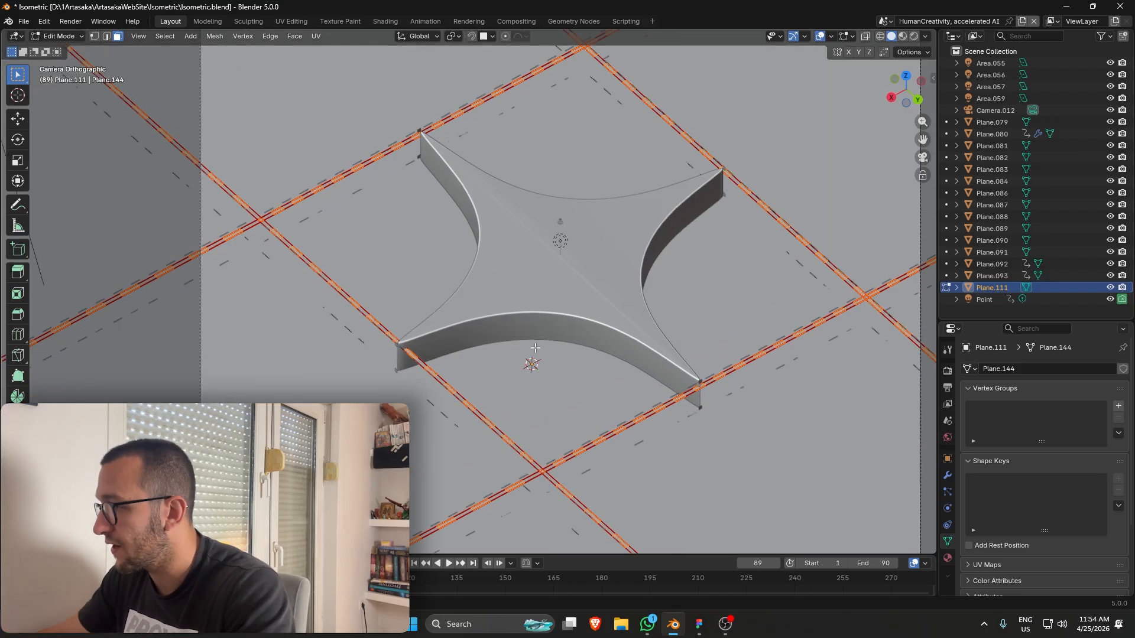
key(x)
click(534, 347)
scroll(313, 312, up, 3)
shift+middle_drag(252, 251, 430, 320)
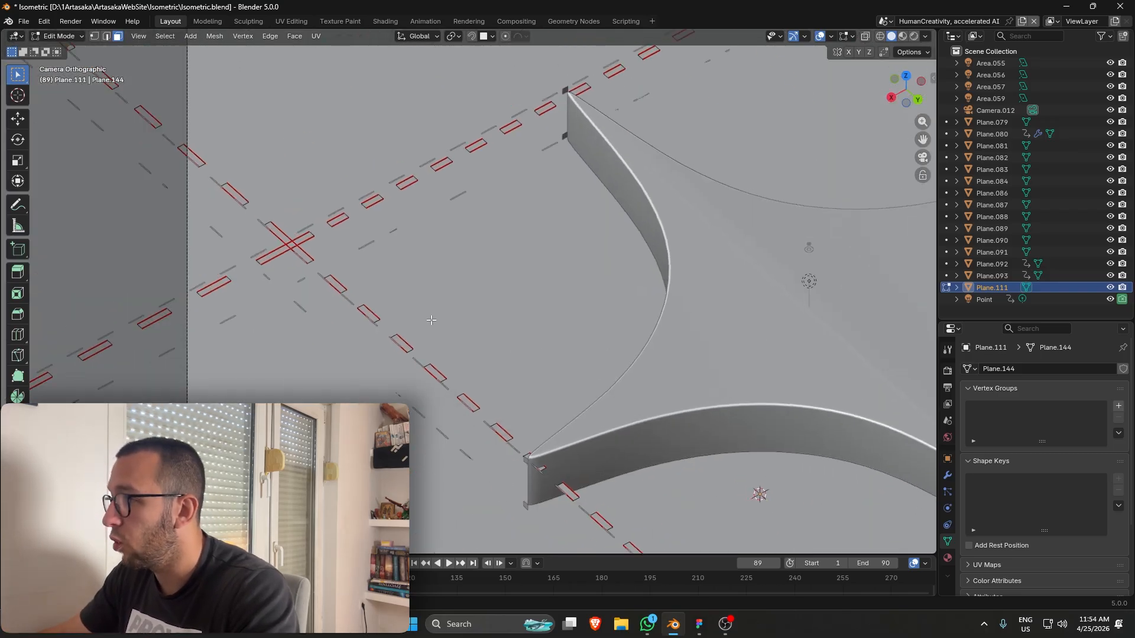
Return to Object Mode, select the new dashed-line object and compare its dashes with the existing dashed lines around the star.
key(Tab)
click(374, 268)
scroll(374, 268, down, 5)
scroll(635, 298, up, 2)
shift+middle_drag(868, 428, 597, 374)
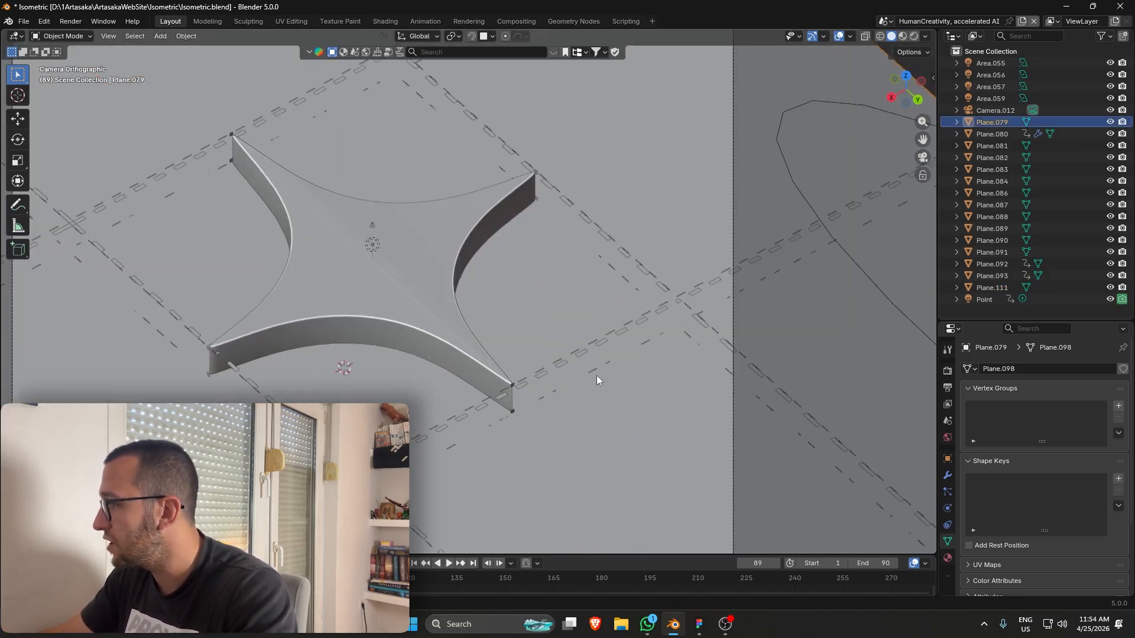
scroll(598, 375, up, 4)
shift+middle_drag(827, 342, 605, 378)
scroll(629, 346, up, 4)
click(629, 343)
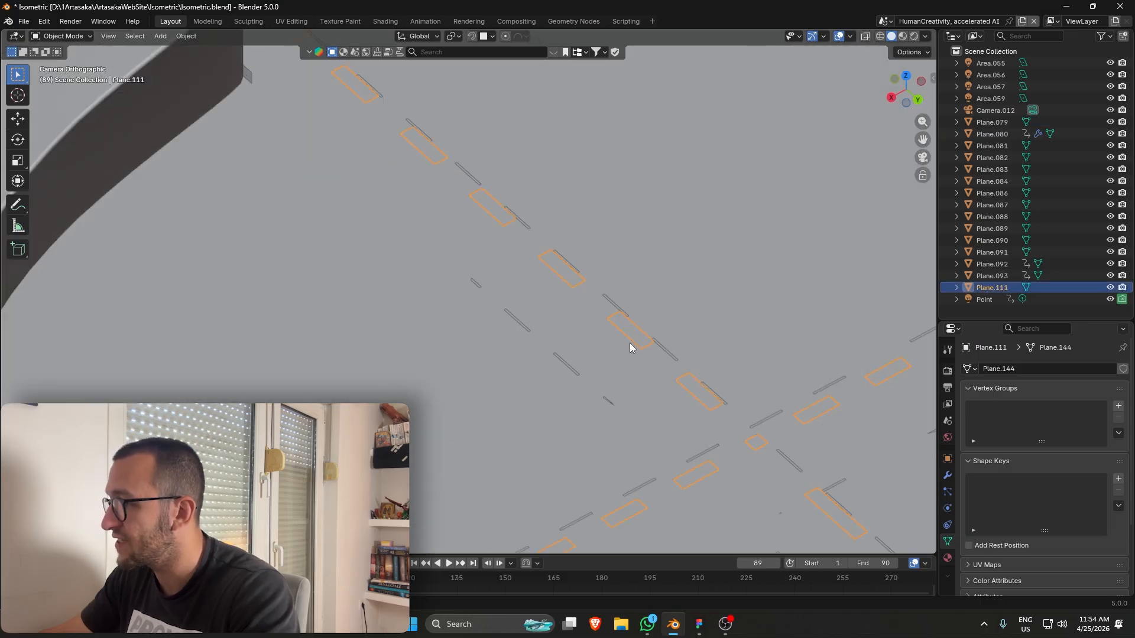
scroll(629, 343, down, 10)
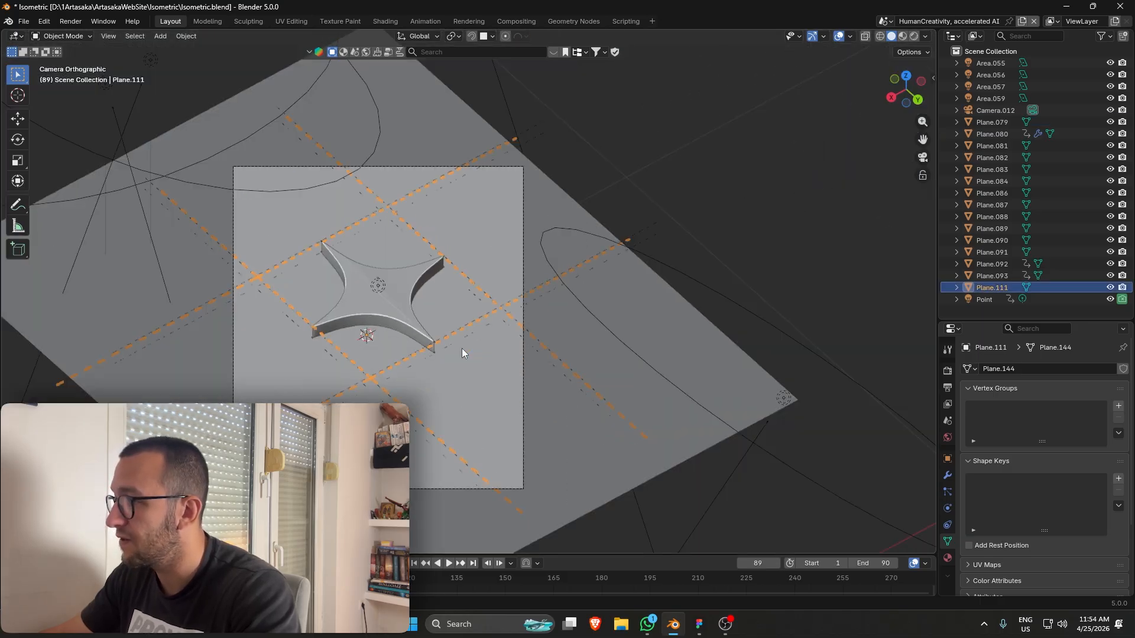
shift+middle_drag(463, 348, 629, 343)
scroll(629, 342, up, 1)
key(g)
right_click(573, 314)
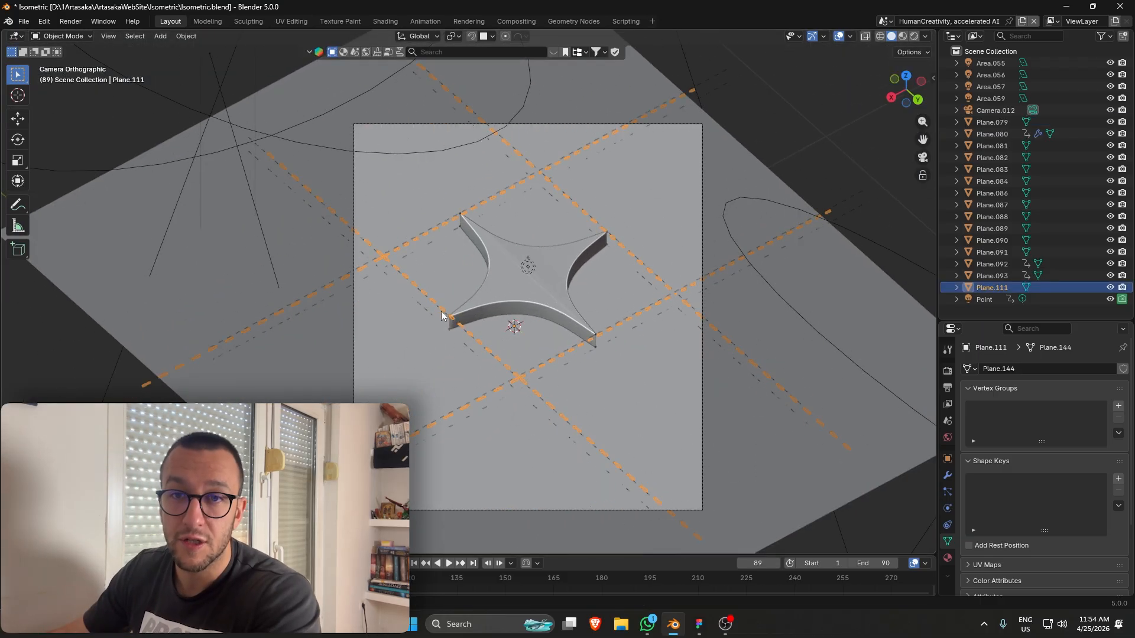
middle_drag(506, 294, 593, 359)
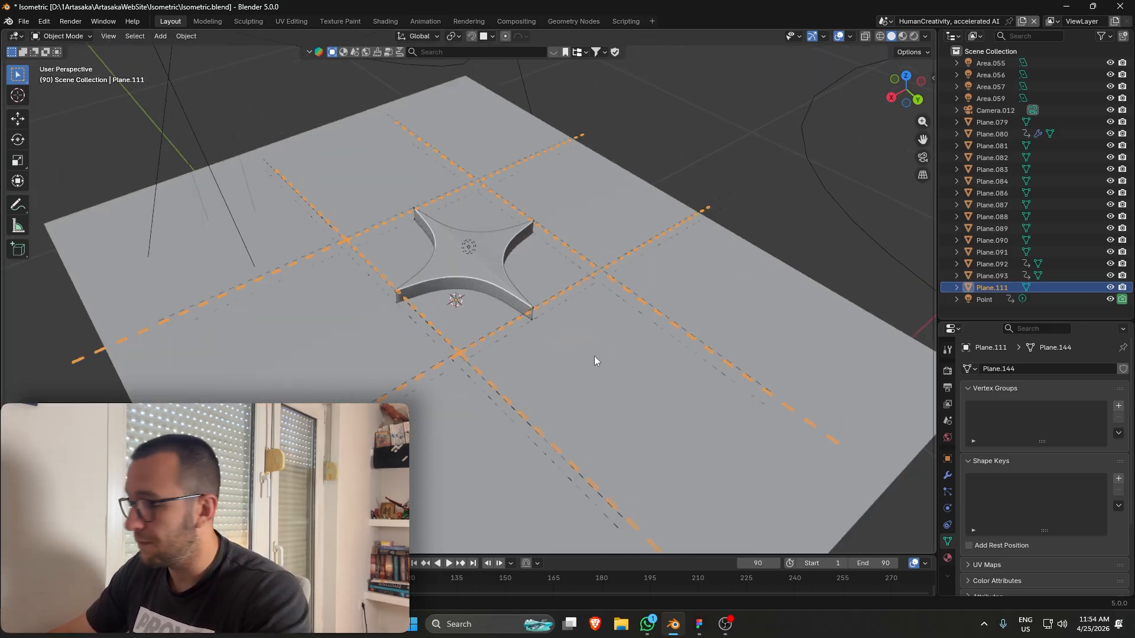
Delete the new dashed-line object and display the camera view in rendered shading.
key(KP_0)
key(Delete)
scroll(432, 298, up, 2)
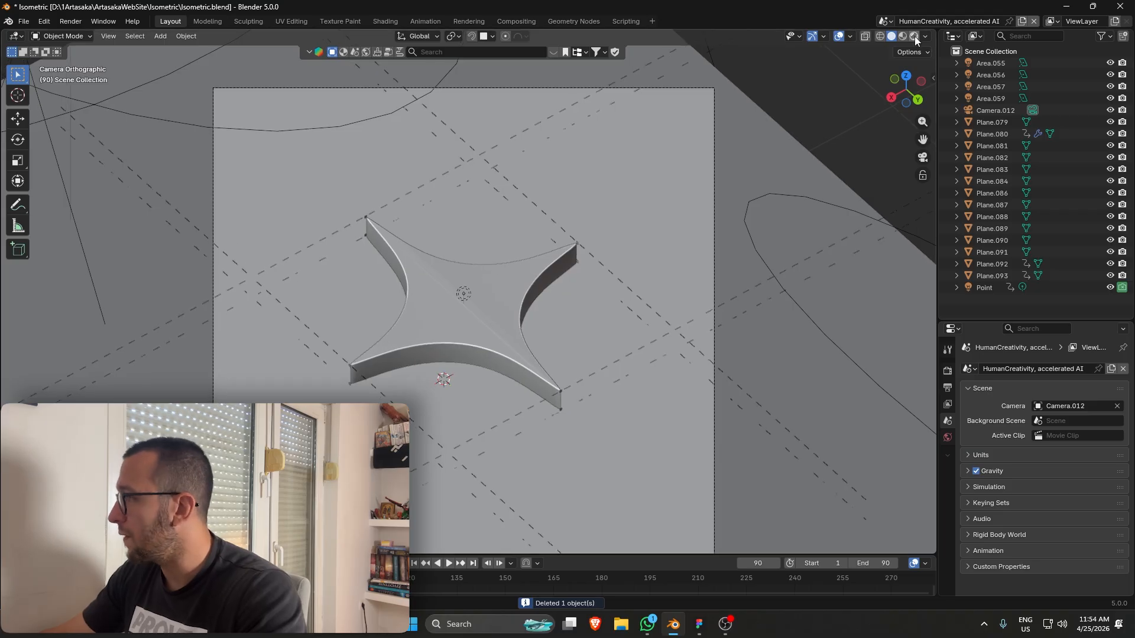
click(914, 37)
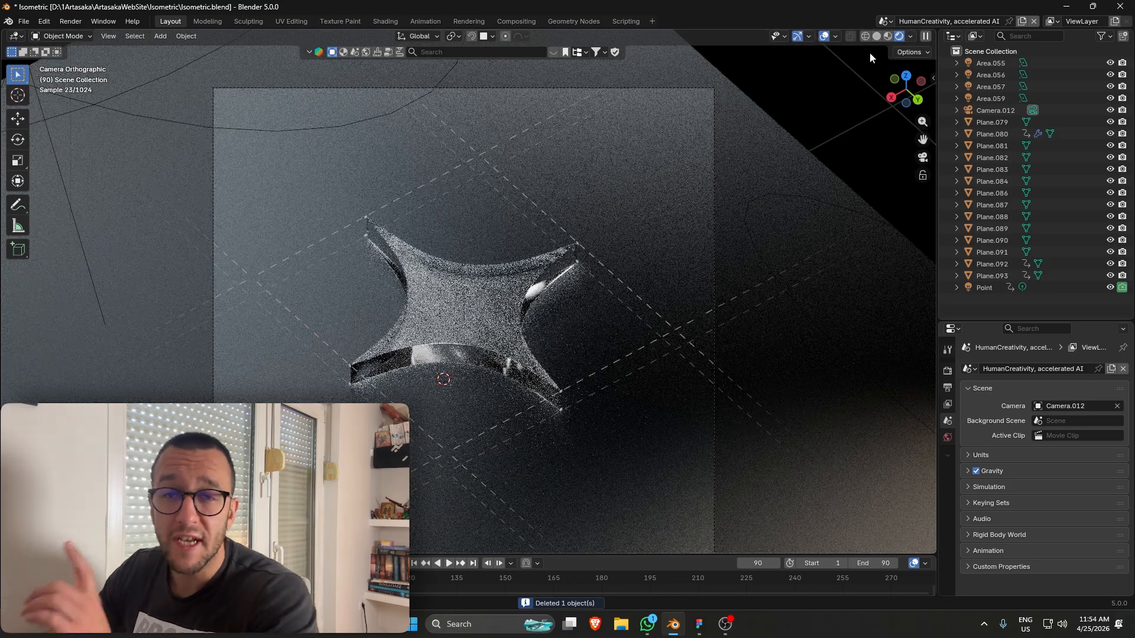
Select the star and display its material nodes in the Shading workspace.
click(434, 297)
shift+middle_drag(498, 330, 530, 328)
click(509, 213)
click(497, 306)
scroll(508, 362, up, 3)
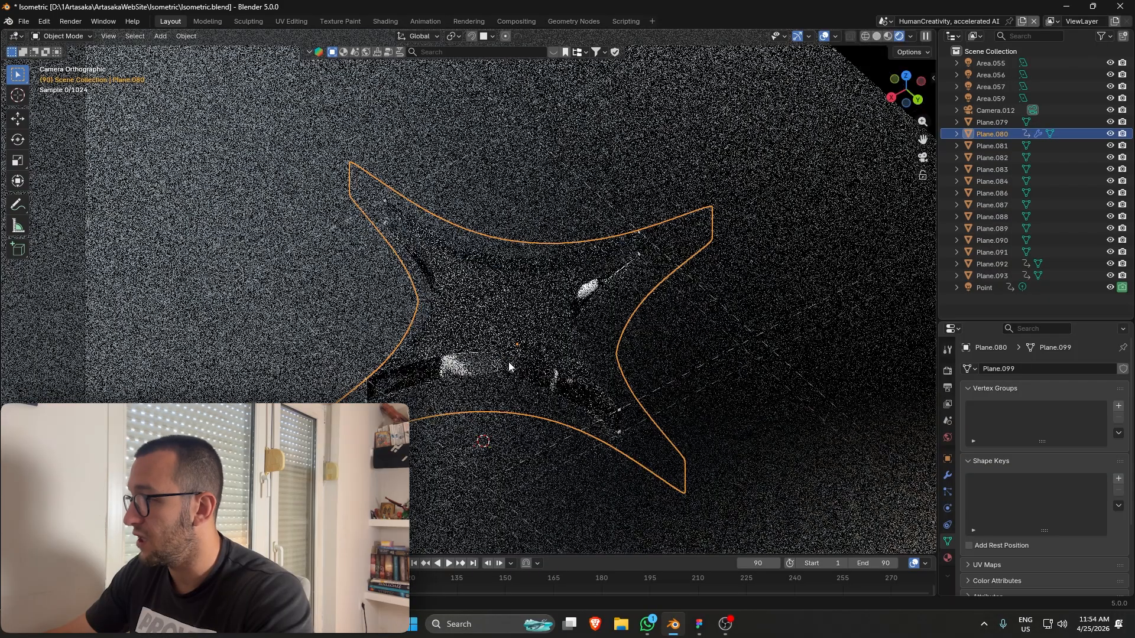
click(387, 21)
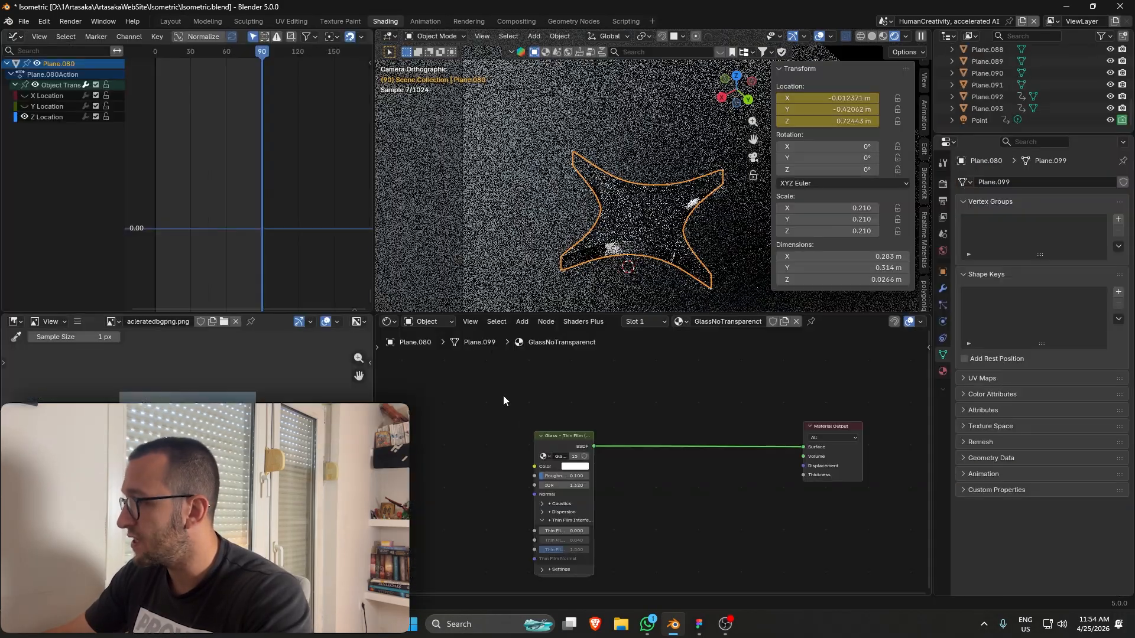
middle_drag(578, 417, 559, 400)
scroll(550, 434, up, 4)
drag(507, 410, 548, 395)
middle_drag(659, 454, 591, 430)
Add a Glass BSDF node to the star's GlassNoTransparent material and link it to the Material Output's Volume input.
click(591, 430)
key(shift+a)
mouse_move(561, 356)
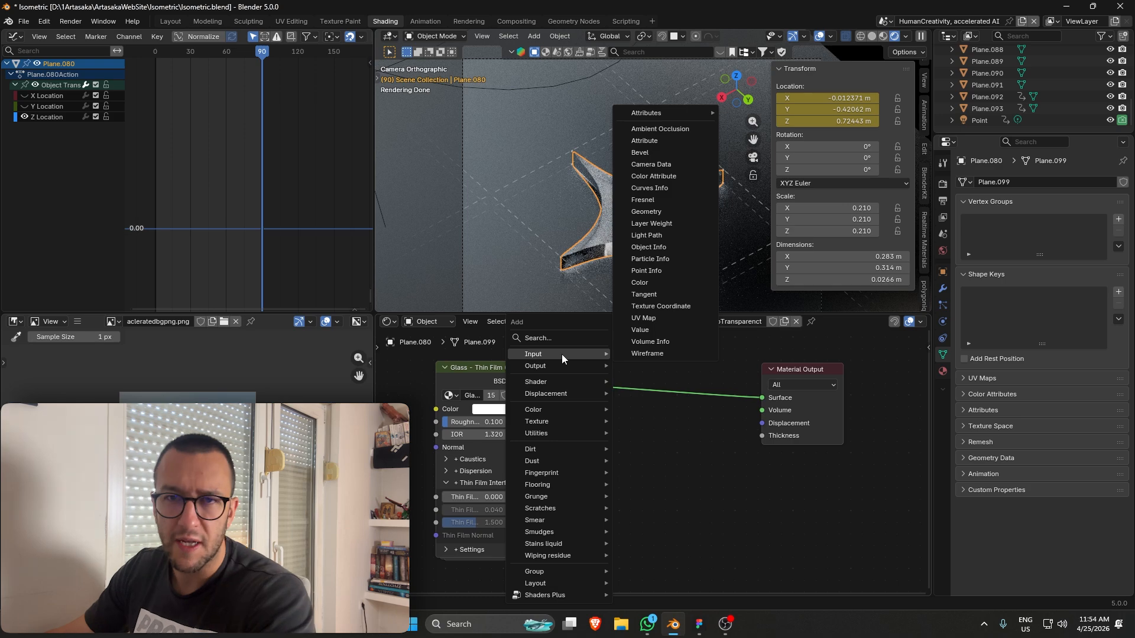
click(566, 340)
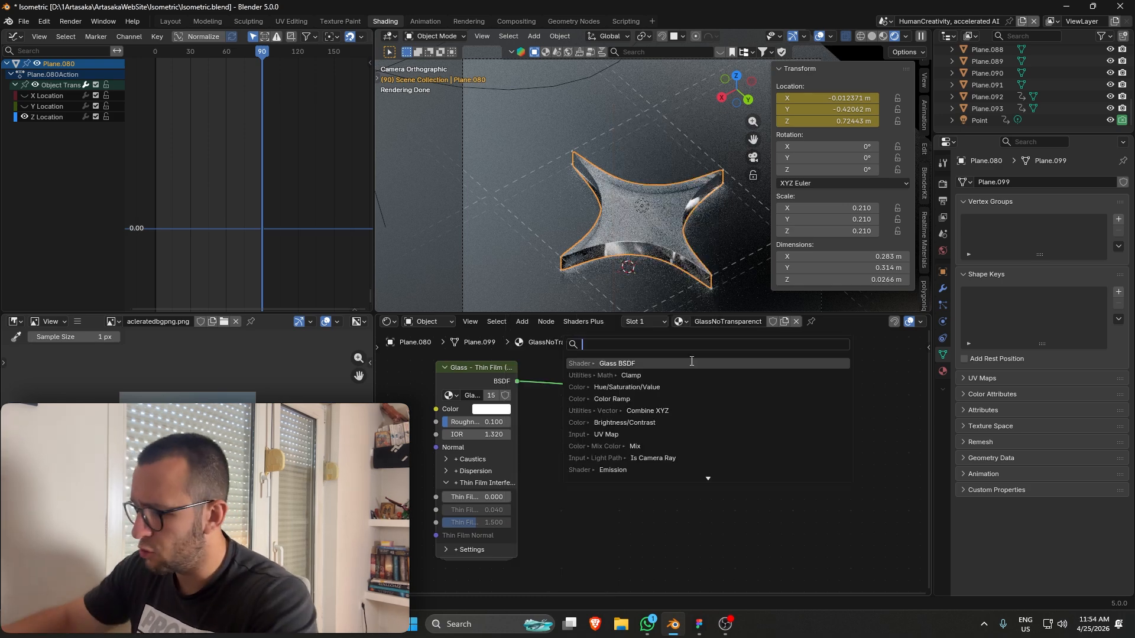
text(glass)
key(Return)
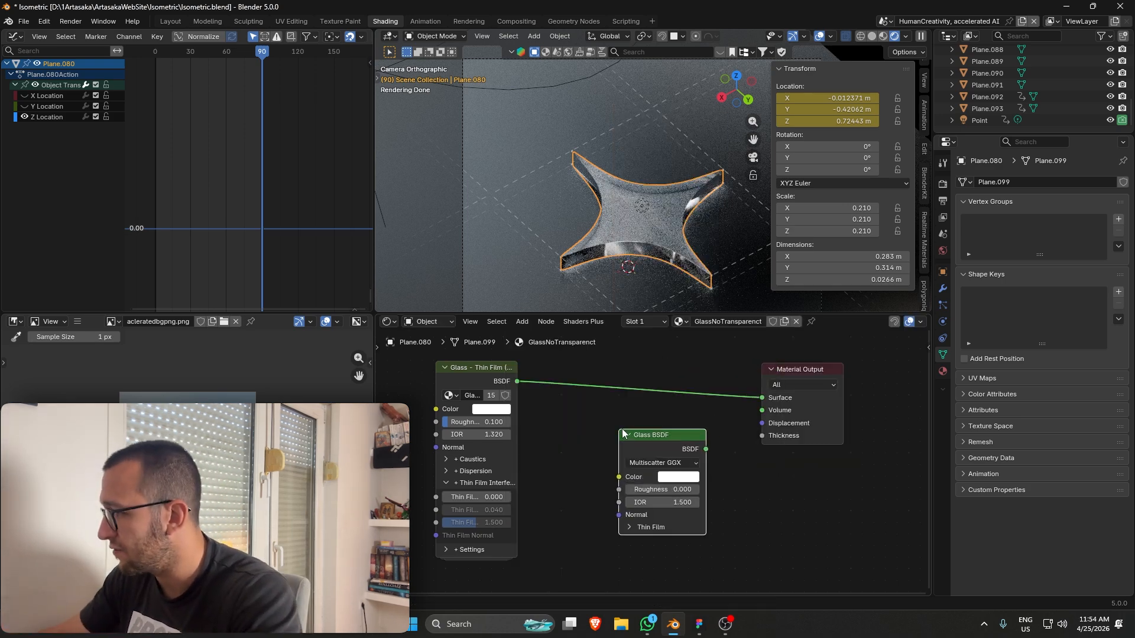
drag(752, 412, 761, 410)
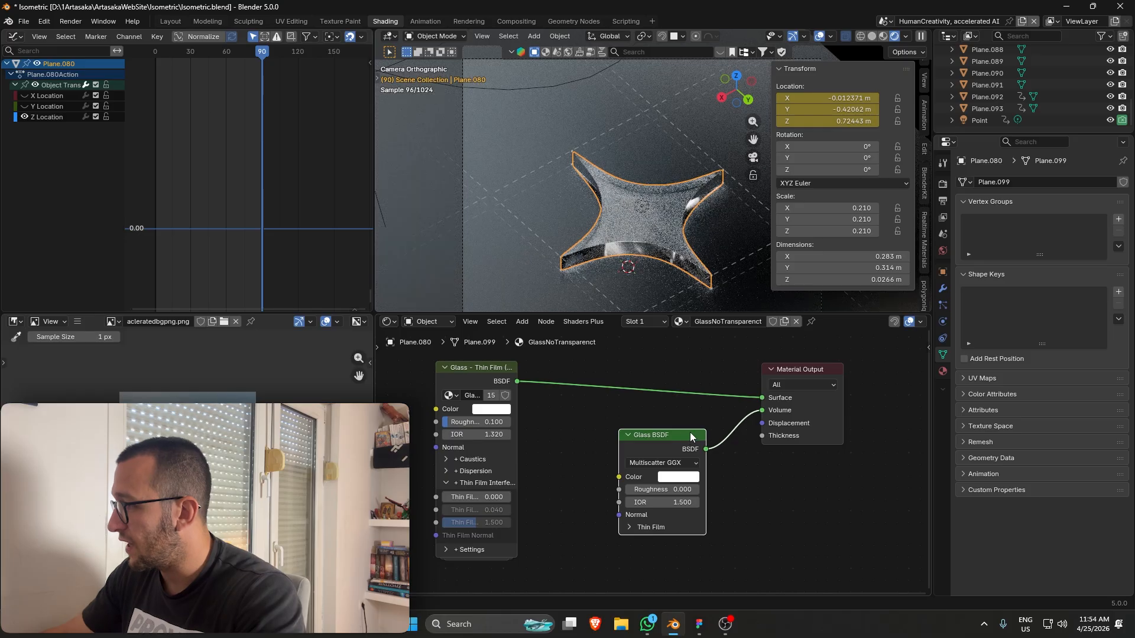
Set the Glass BSDF roughness to 0.154 and link the node to the Material Output's Surface input instead.
drag(682, 435, 610, 417)
drag(588, 471, 600, 471)
drag(765, 402, 763, 399)
scroll(684, 451, up, 1)
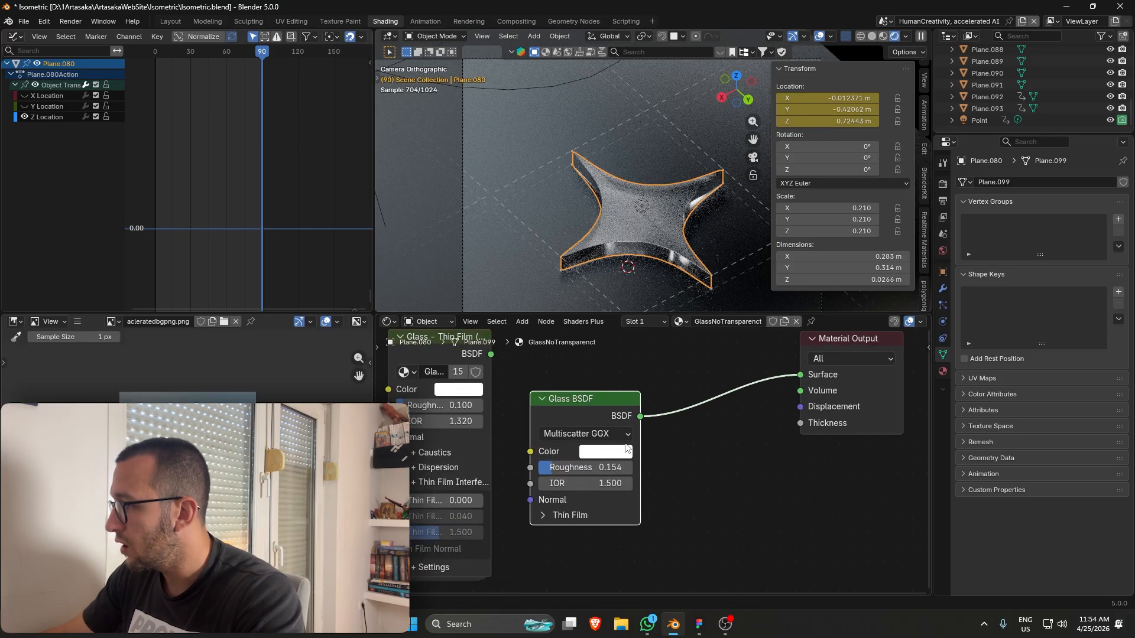
drag(585, 468, 585, 468)
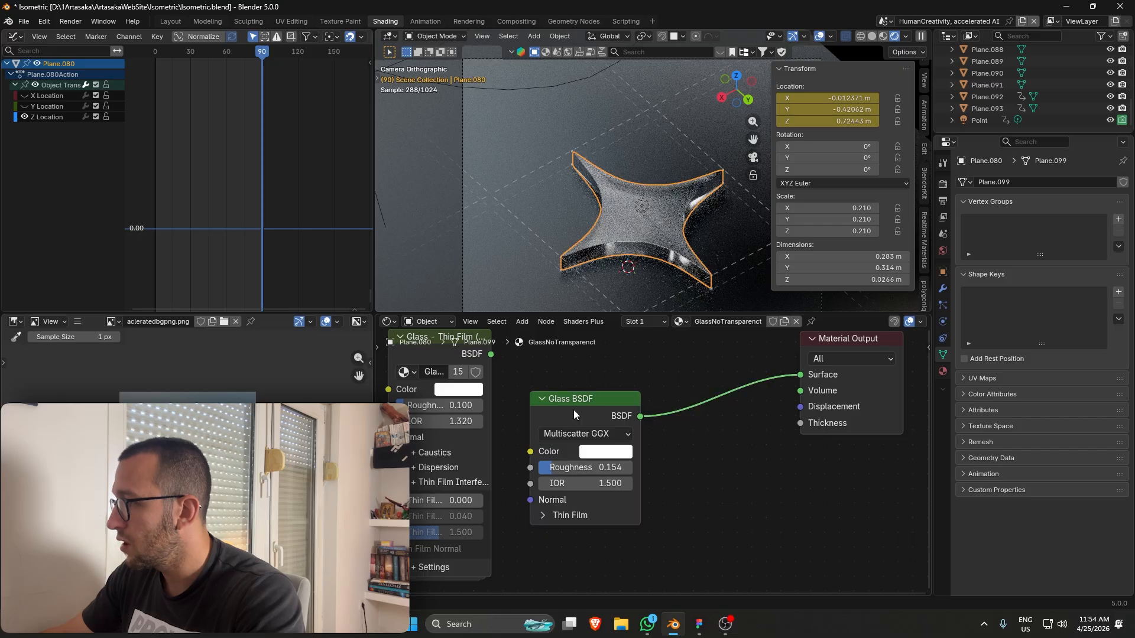
Delete the Glass BSDF node and reconnect the Glass - Thin Film node to the Material Output's Surface input.
click(572, 407)
scroll(559, 399, up, 1)
key(Delete)
middle_drag(544, 417, 611, 442)
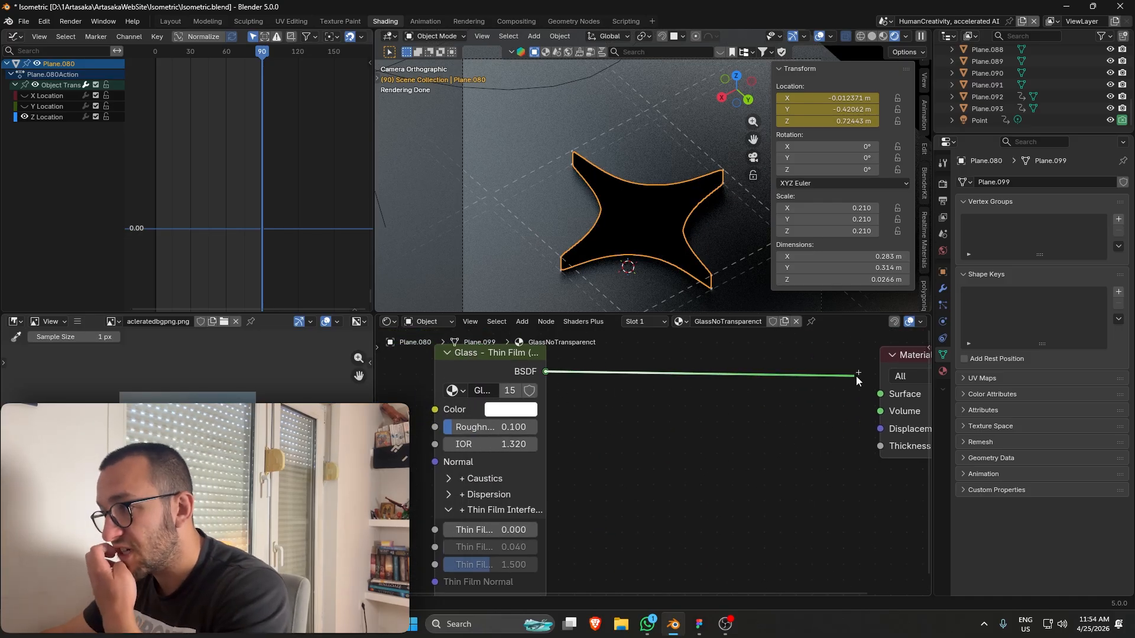
drag(856, 376, 862, 387)
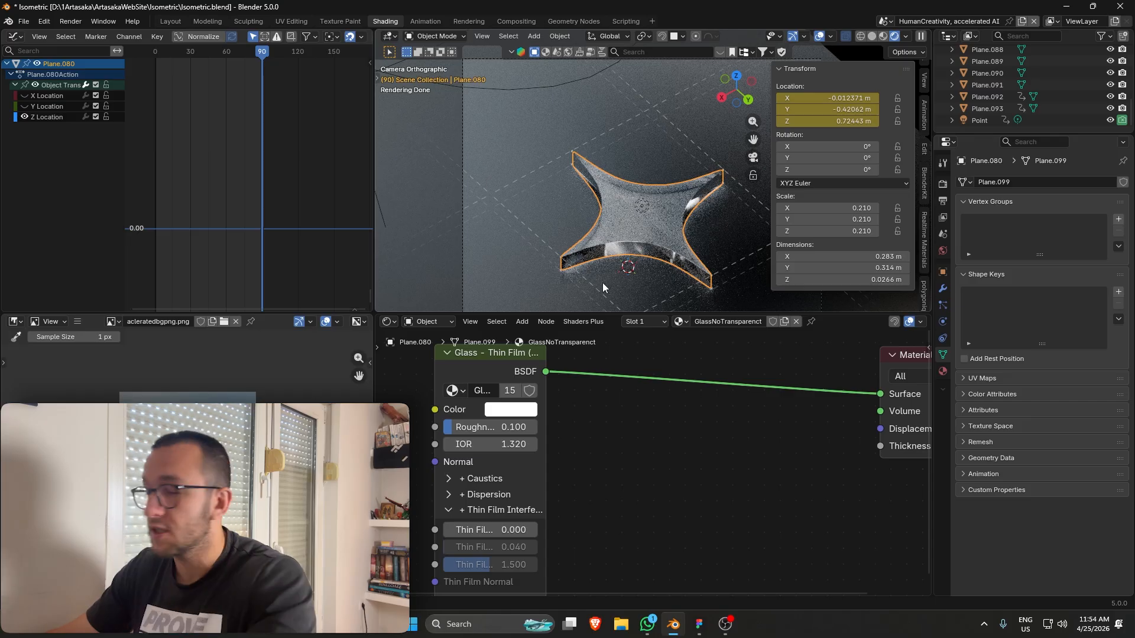
Check the star's rendered glass in the viewport and return to the Layout workspace.
scroll(615, 274, down, 2)
shift+middle_drag(688, 247, 636, 212)
scroll(635, 212, up, 2)
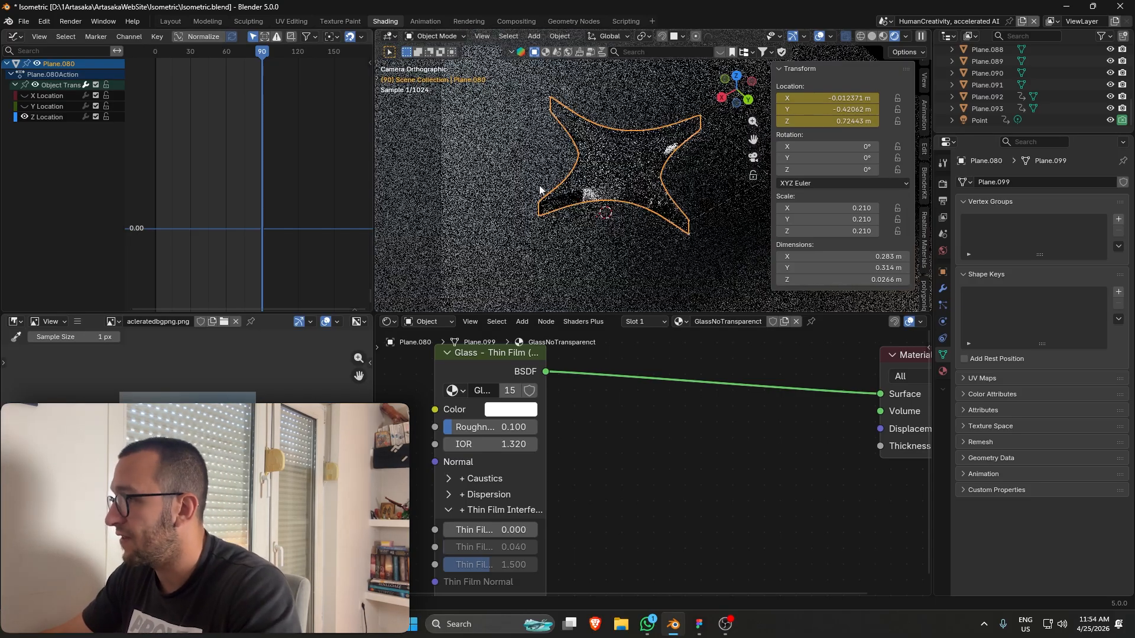
click(176, 23)
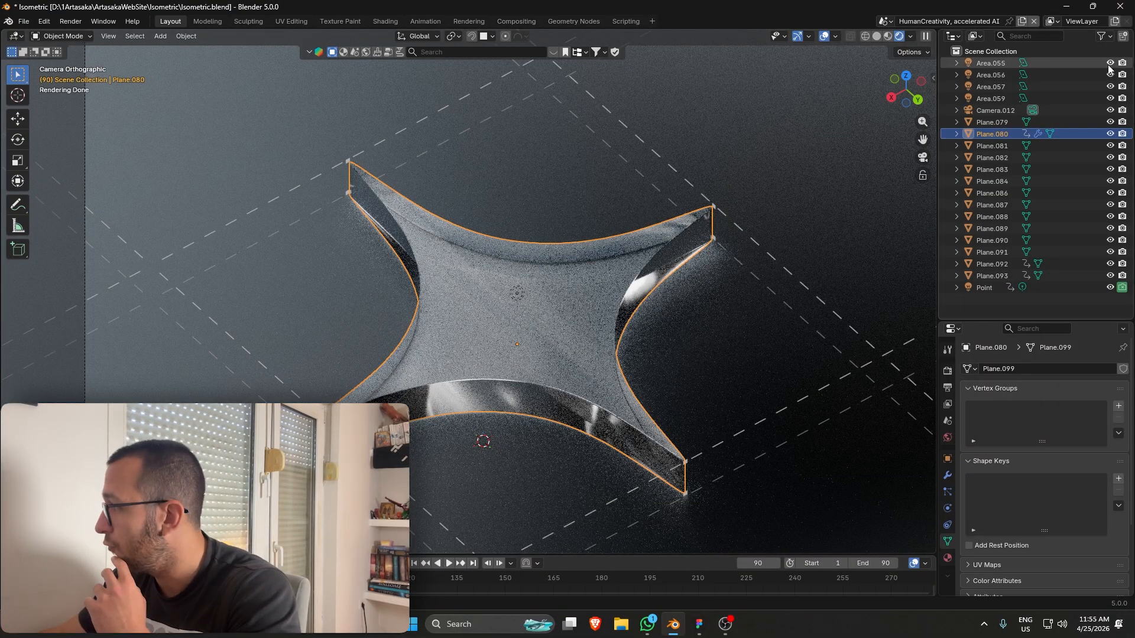
Hide all four area lights, show Area.055 again and inspect its settings and its effect on the star.
drag(1109, 67, 1110, 99)
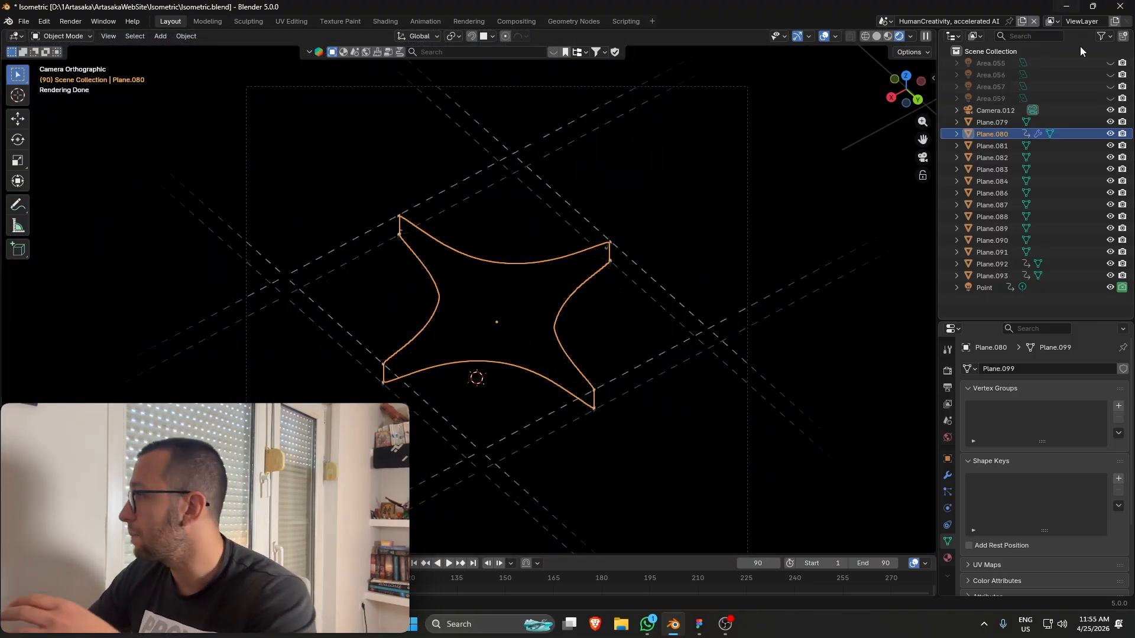
click(1110, 63)
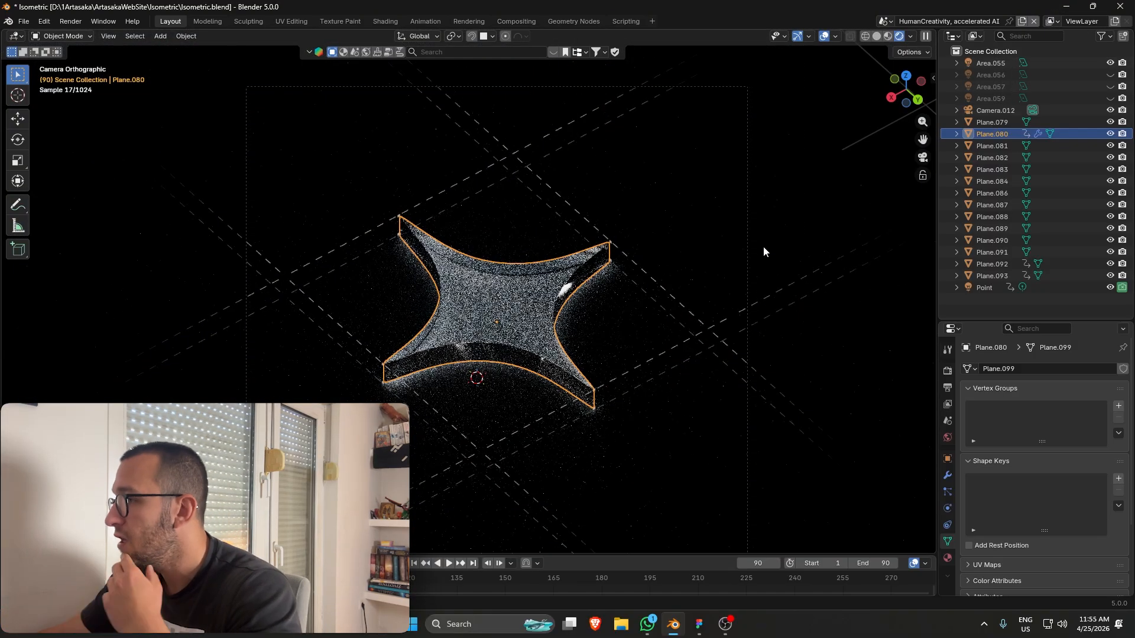
click(1066, 65)
scroll(491, 278, down, 3)
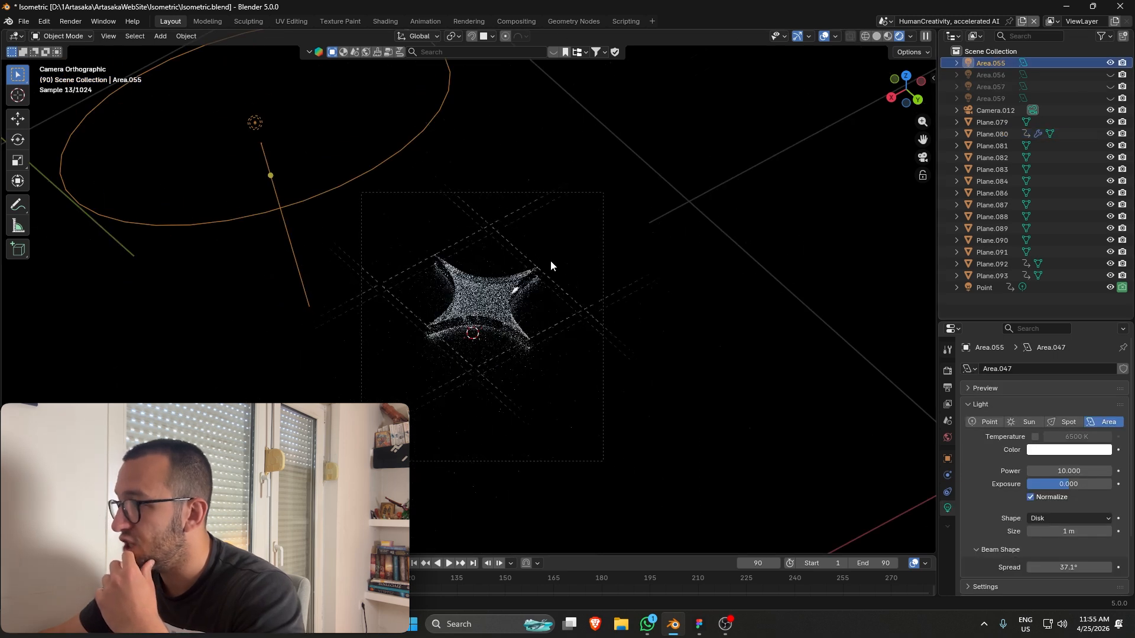
scroll(482, 322, up, 2)
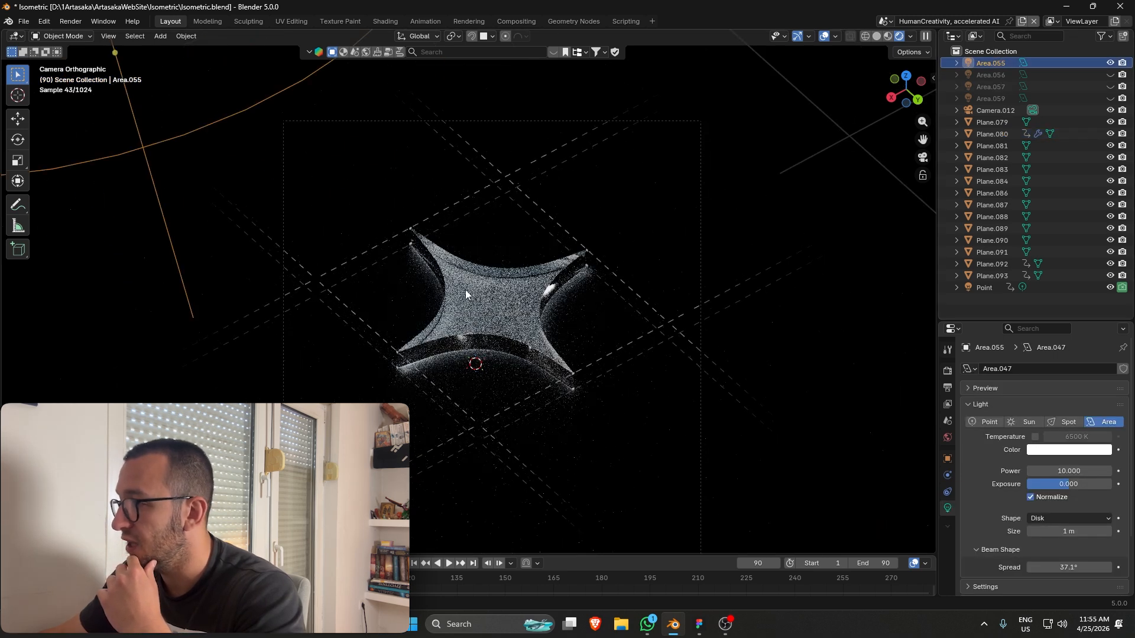
click(489, 323)
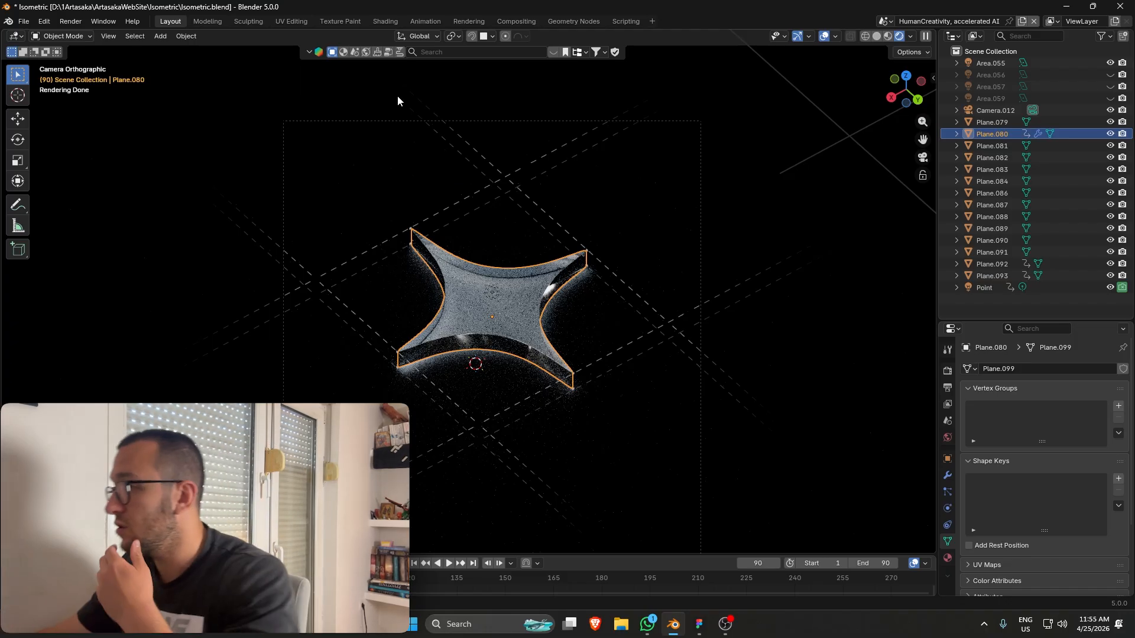
Show the area lights Area.056, Area.057 and Area.059 again one by one, checking the lighting of the scene.
click(1110, 74)
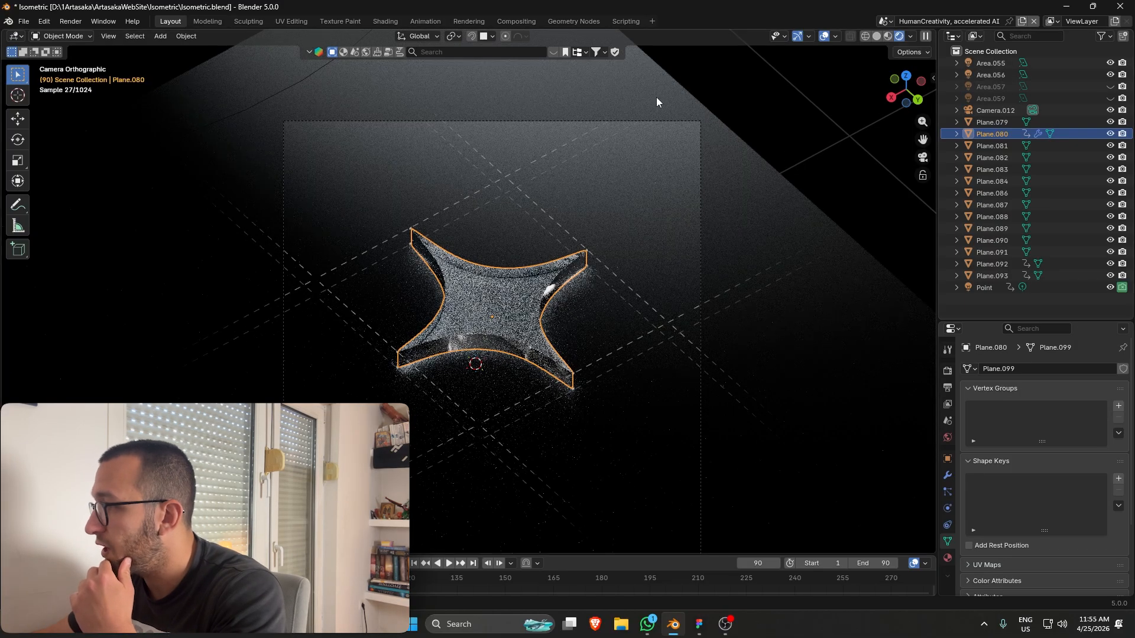
click(1110, 87)
scroll(726, 399, down, 2)
click(1110, 98)
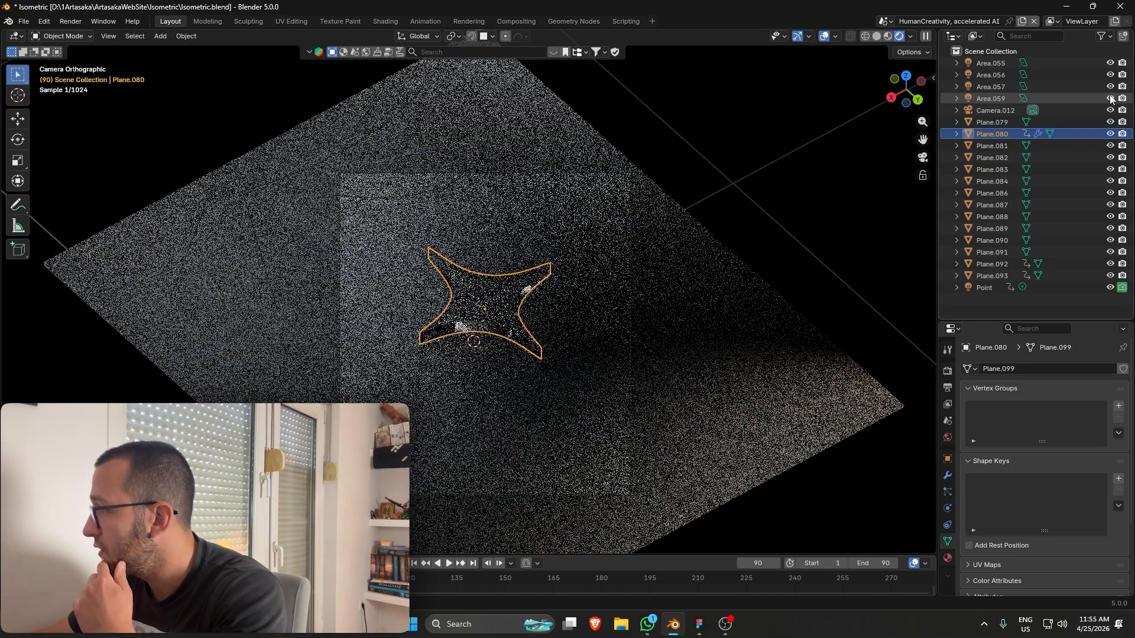
scroll(582, 329, up, 2)
scroll(582, 328, up, 2)
scroll(709, 233, down, 3)
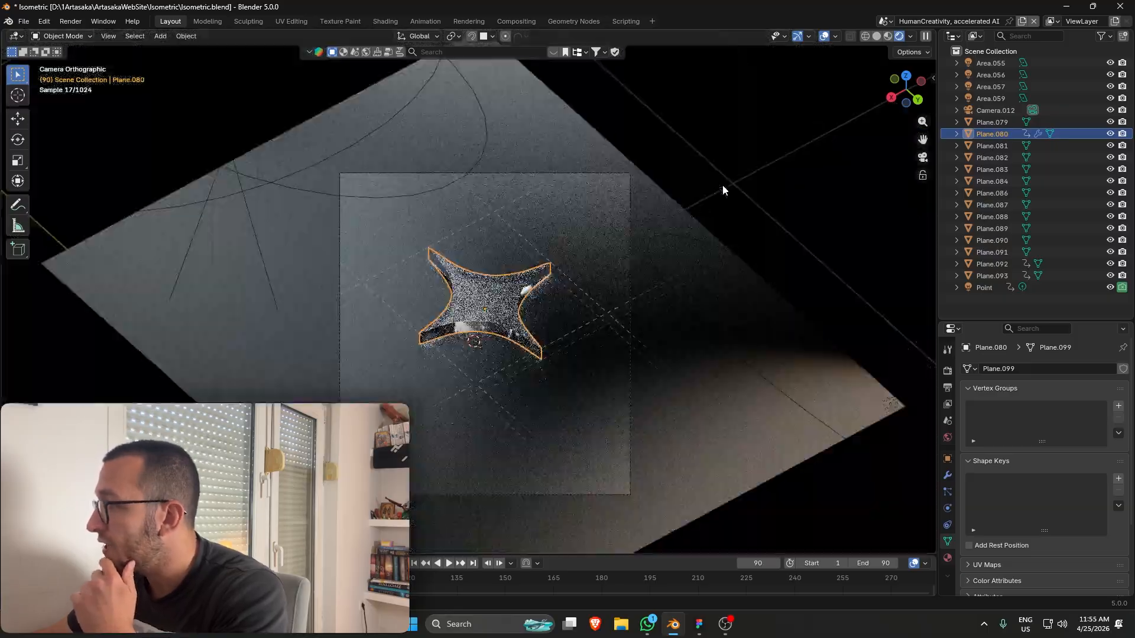
Examine the light reflections on the star's glass edges up close.
click(722, 190)
scroll(578, 351, up, 4)
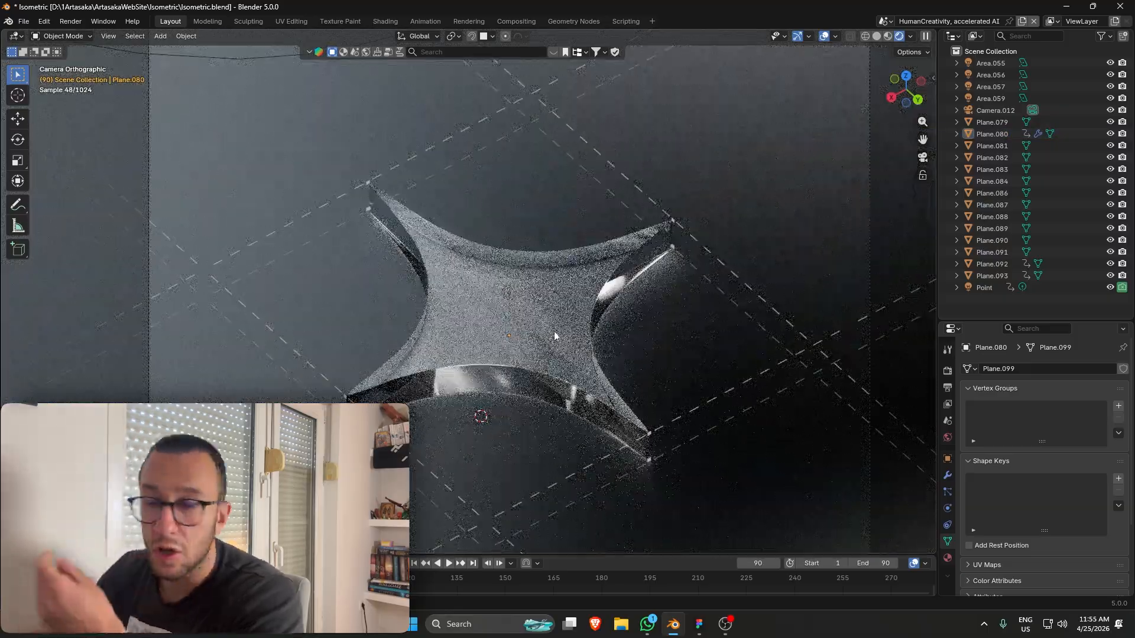
scroll(555, 331, up, 5)
scroll(512, 268, up, 2)
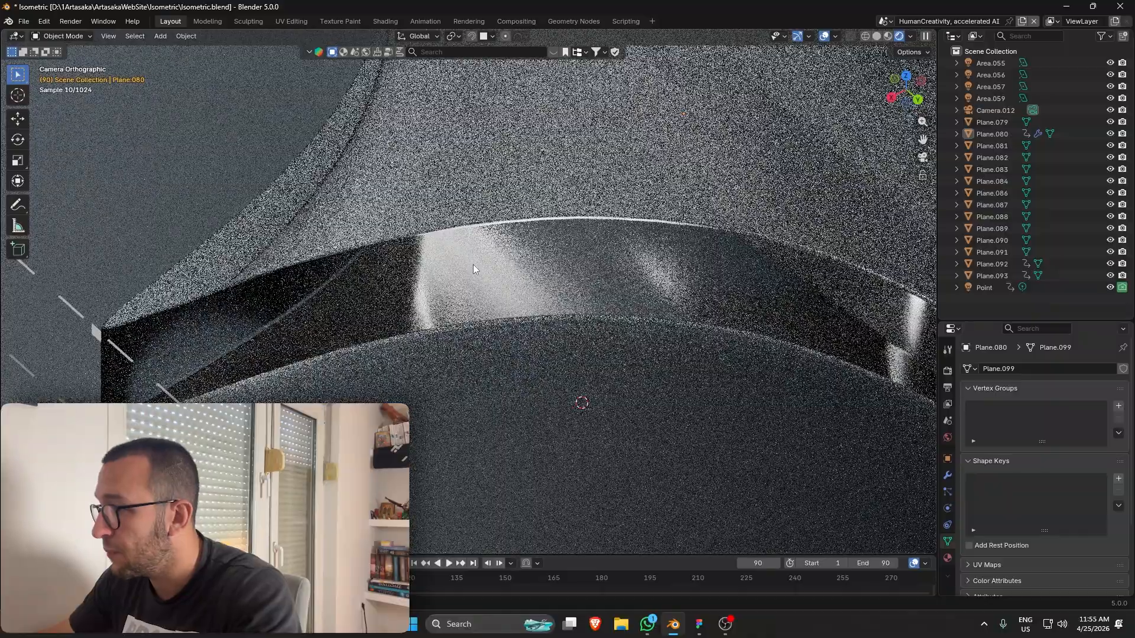
click(473, 264)
scroll(473, 265, down, 4)
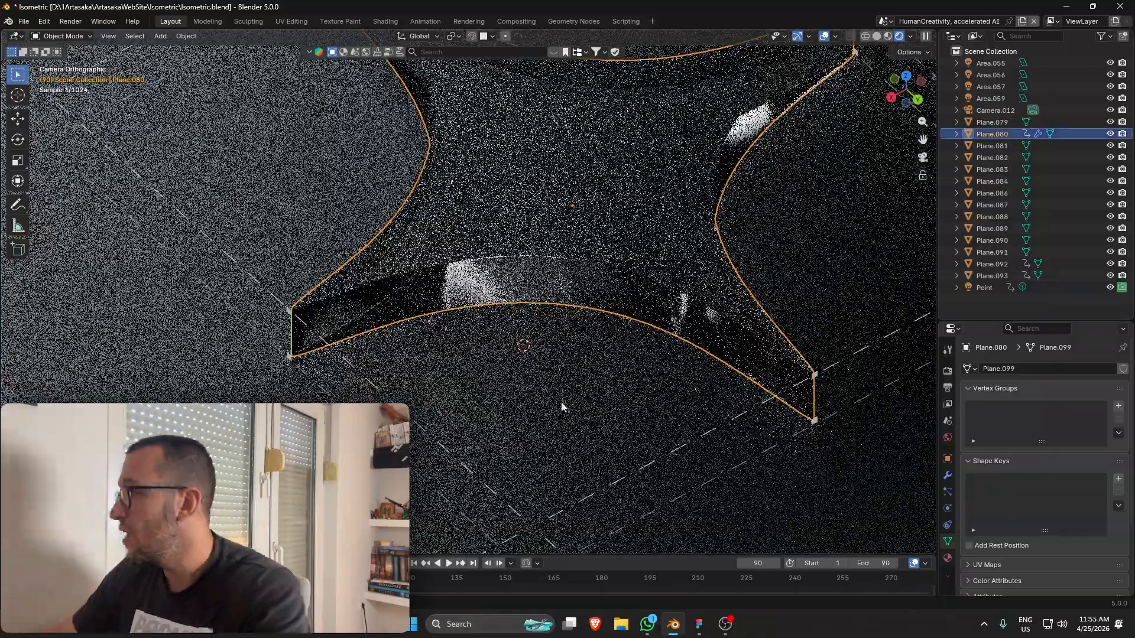
click(563, 405)
scroll(608, 359, down, 4)
scroll(607, 364, down, 4)
Select the dashed line objects Plane.083 and Plane.081 in turn and examine how they frame the star.
click(715, 223)
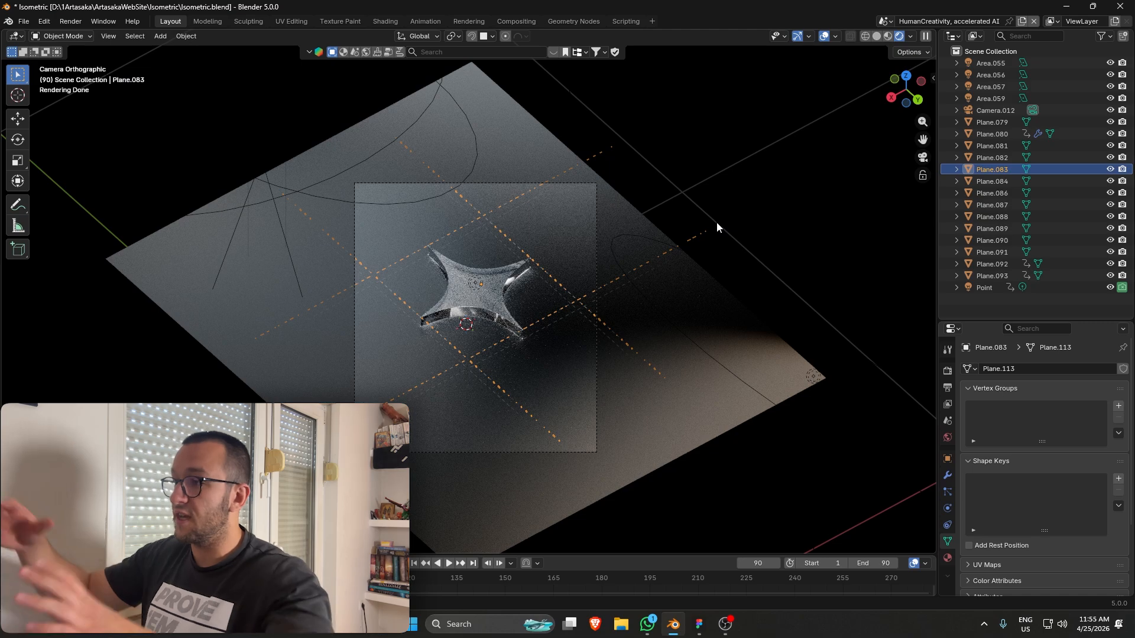
scroll(580, 367, down, 2)
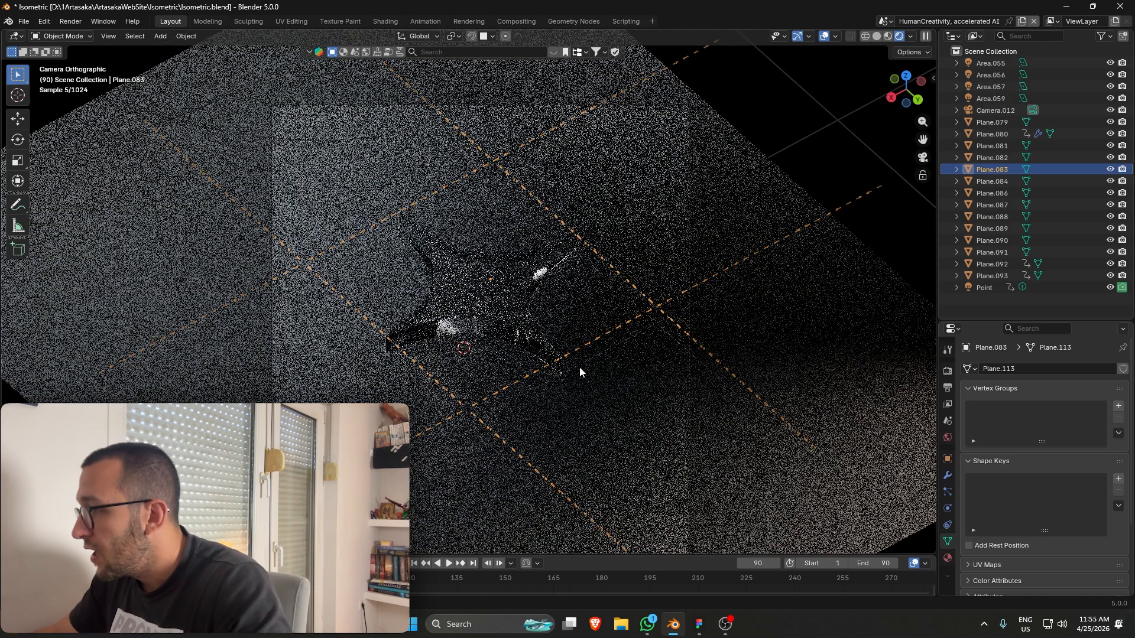
click(654, 257)
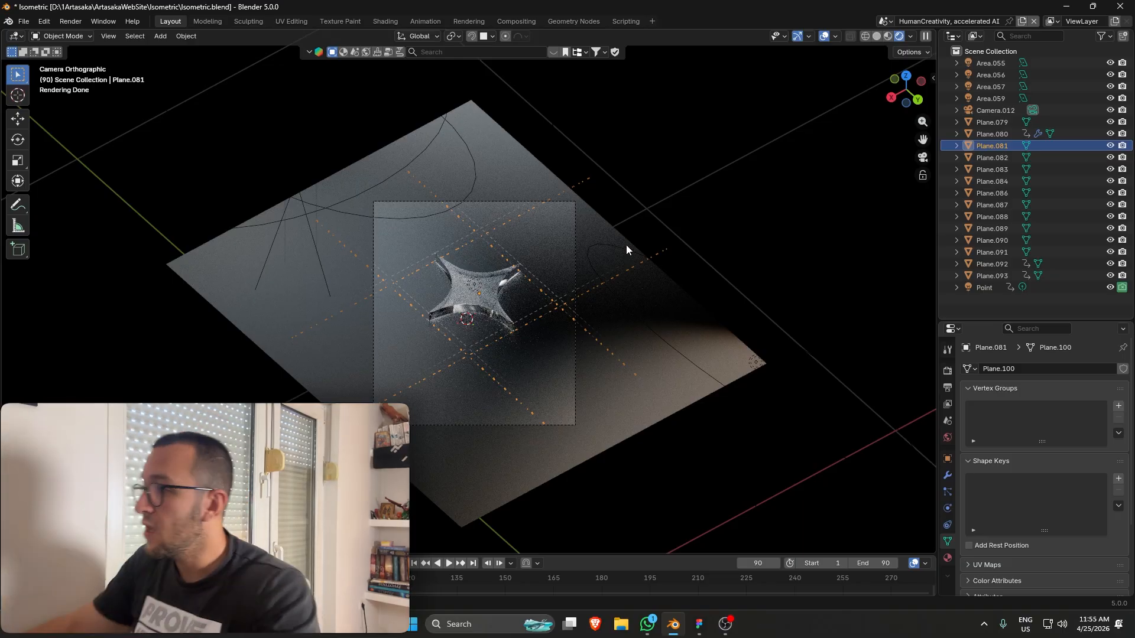
scroll(626, 245, up, 2)
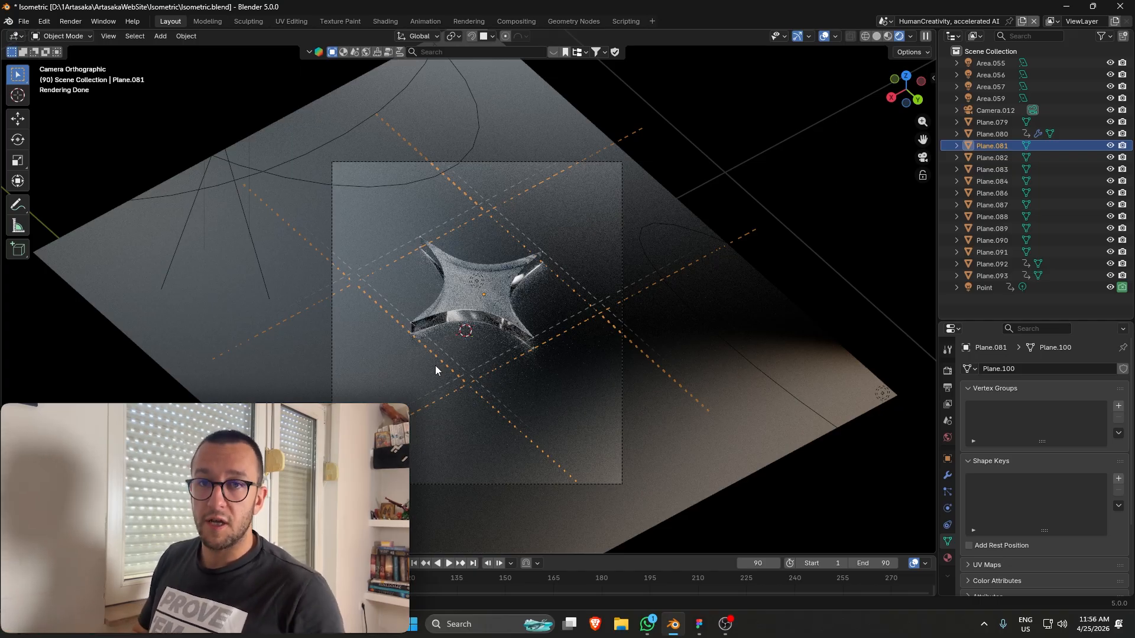
scroll(527, 395, up, 4)
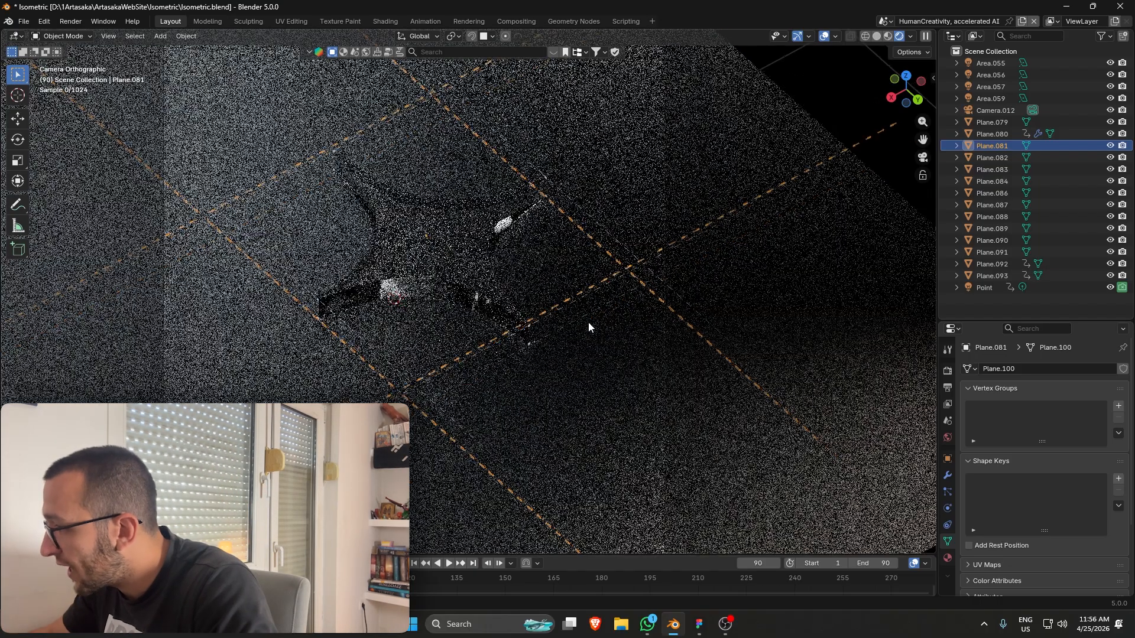
scroll(812, 289, down, 4)
scroll(518, 402, down, 1)
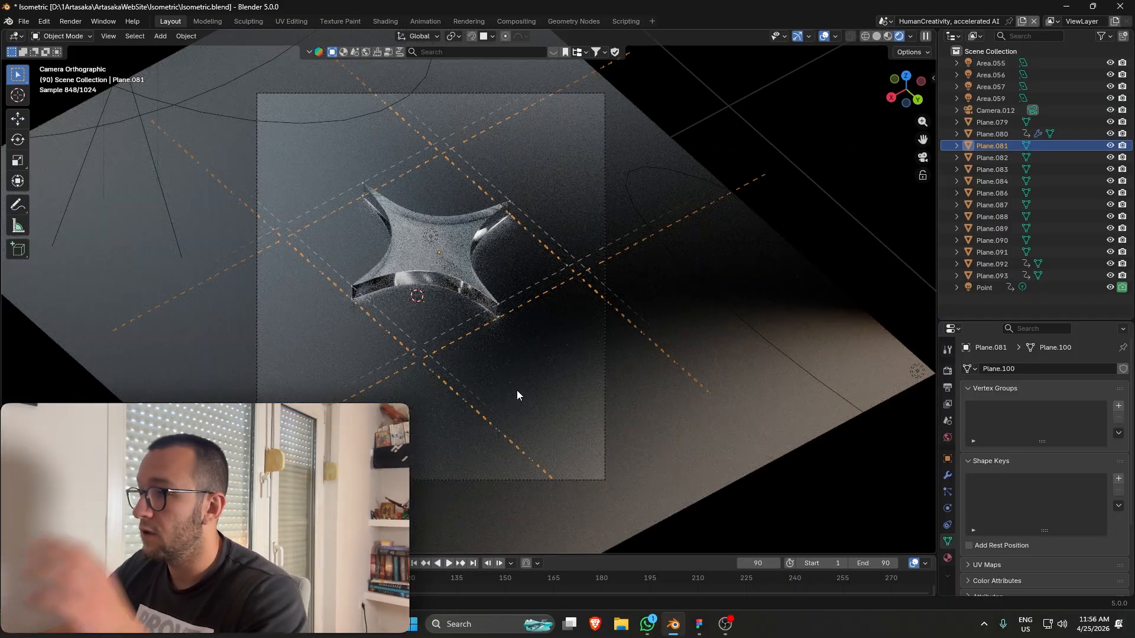
scroll(585, 208, down, 3)
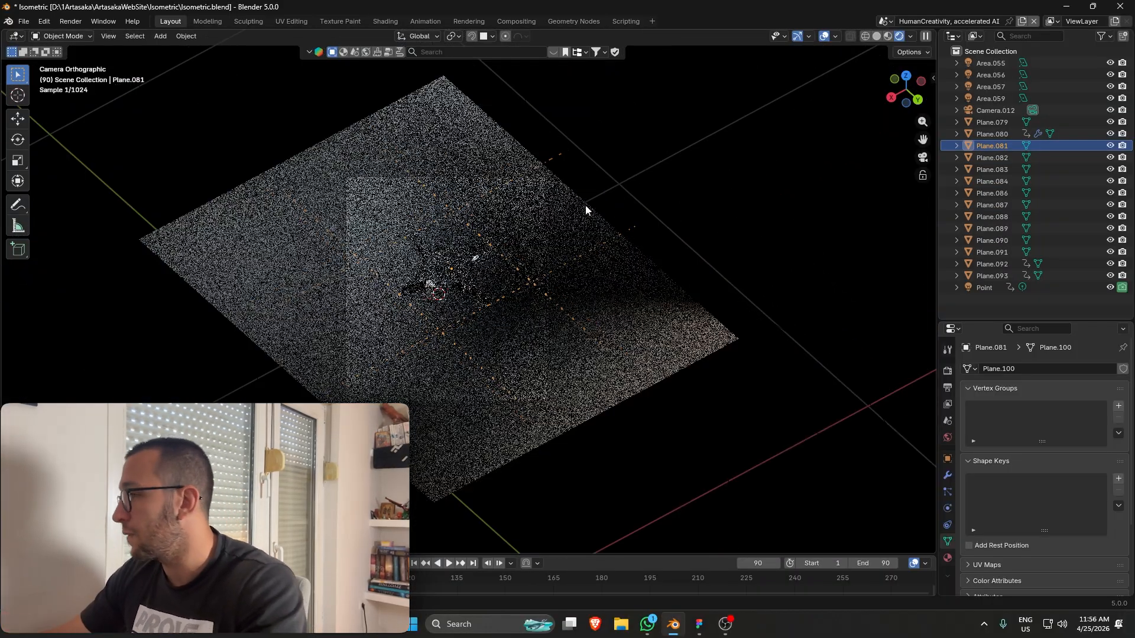
Play the animation, stop it at frame 70, and inspect the circular ring and the star's reflections there.
key(space)
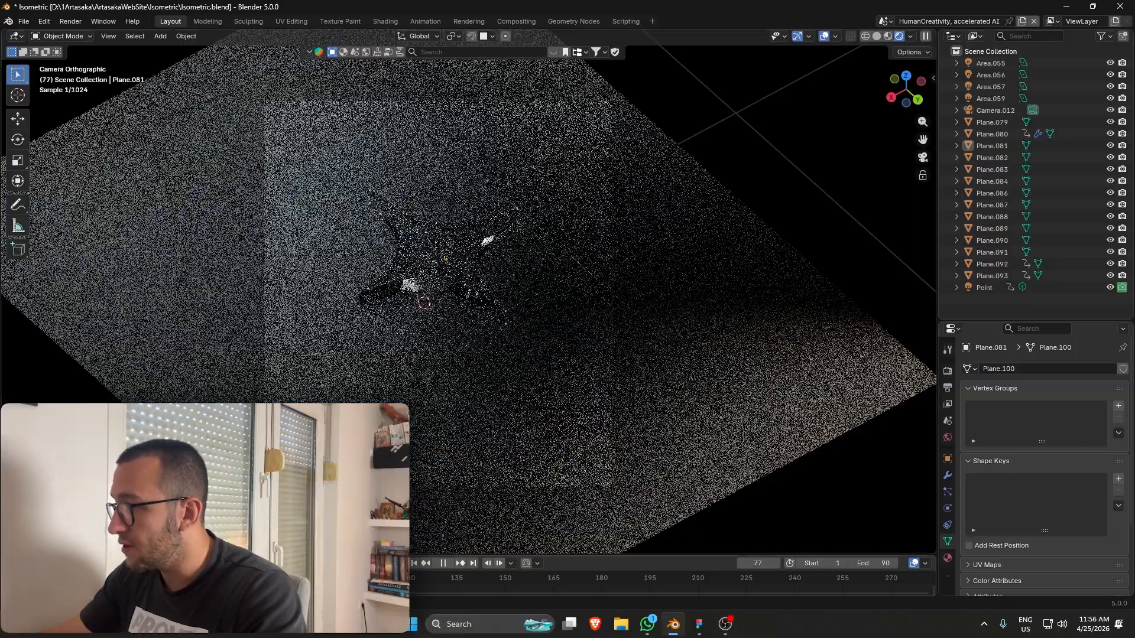
key(space)
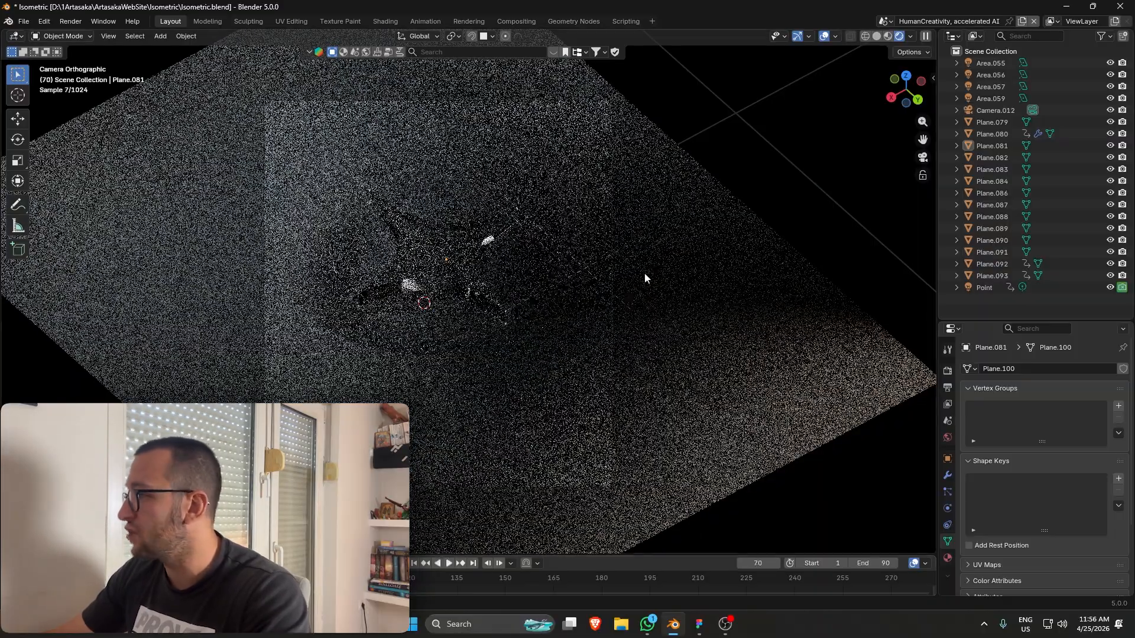
scroll(569, 163, up, 2)
click(502, 444)
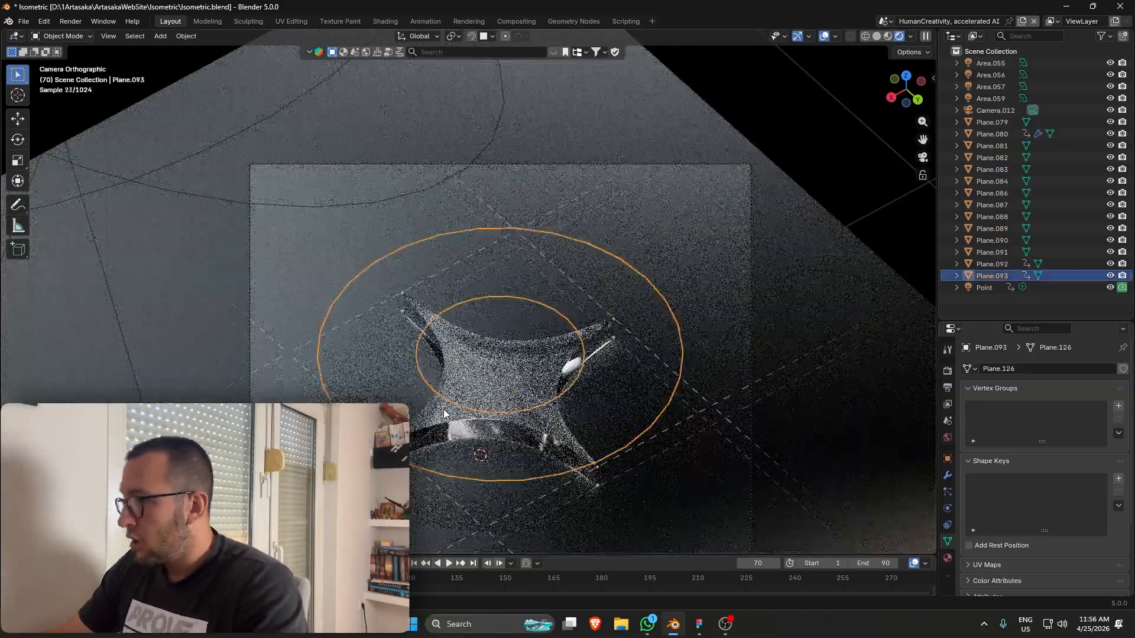
click(491, 392)
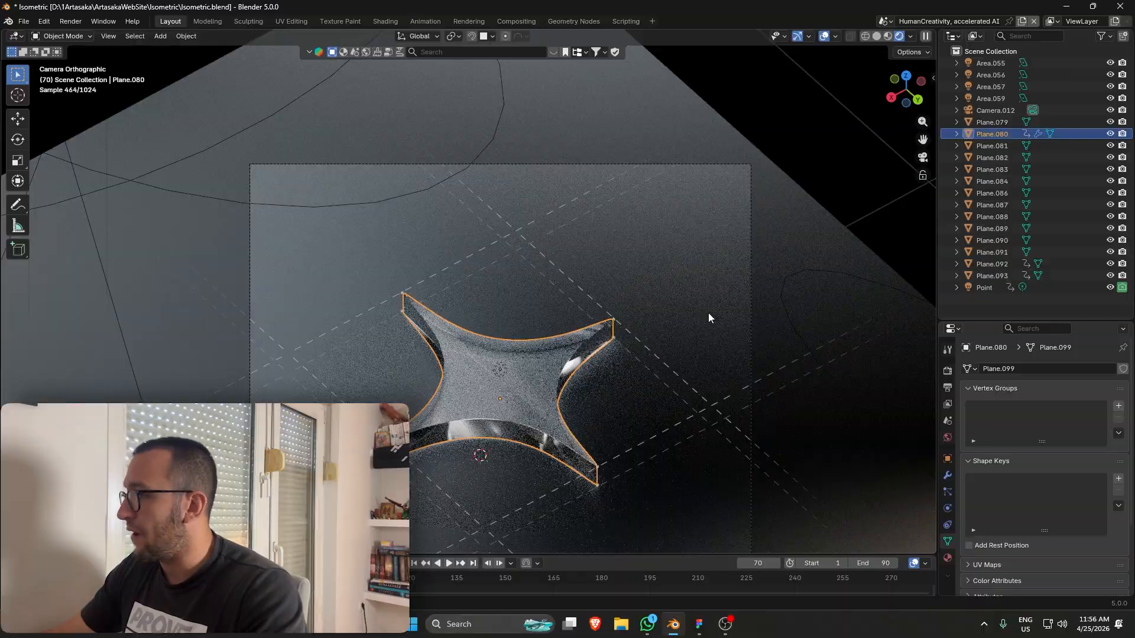
scroll(531, 437, up, 6)
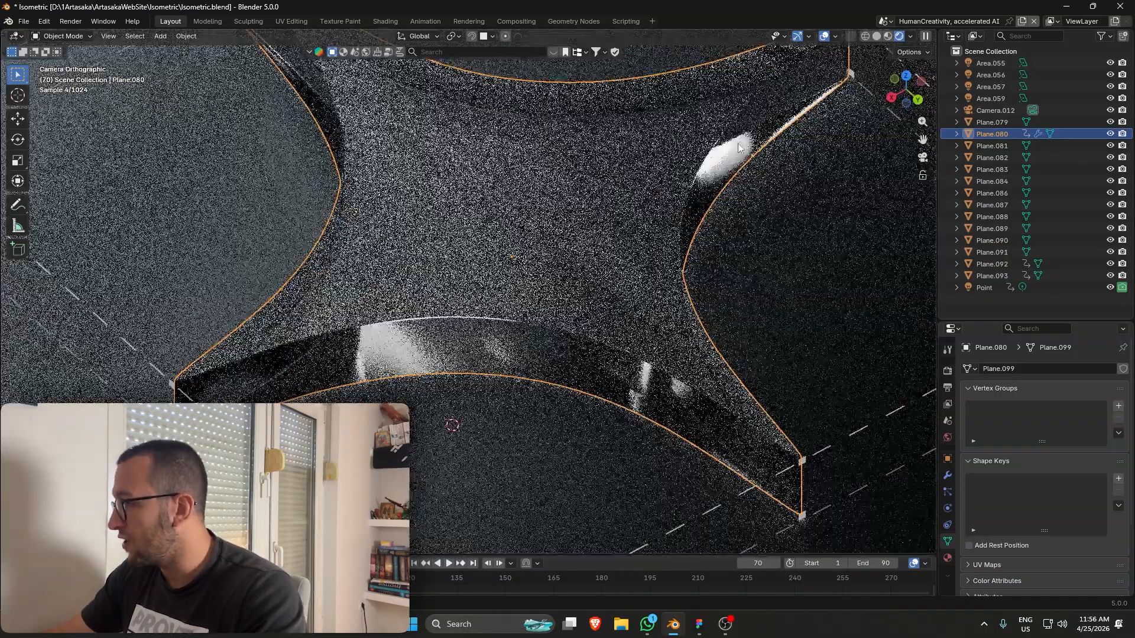
Examine the ring Plane.093 and the star Plane.080 in Edit Mode to compare their meshes over the glass.
scroll(348, 372, down, 4)
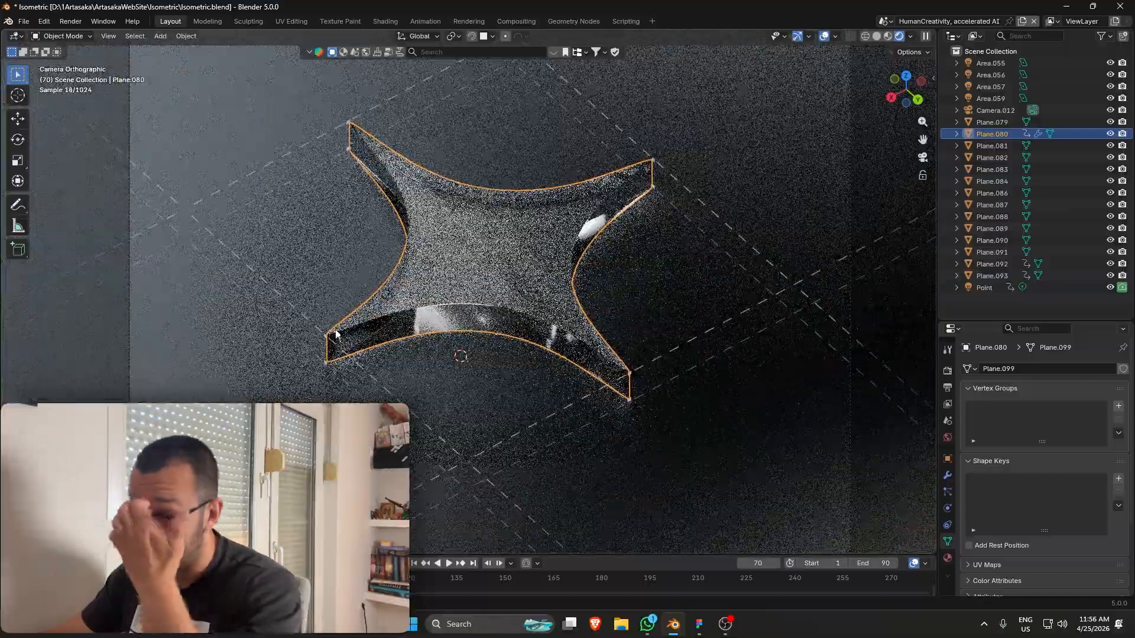
scroll(459, 329, up, 5)
click(458, 322)
key(Tab)
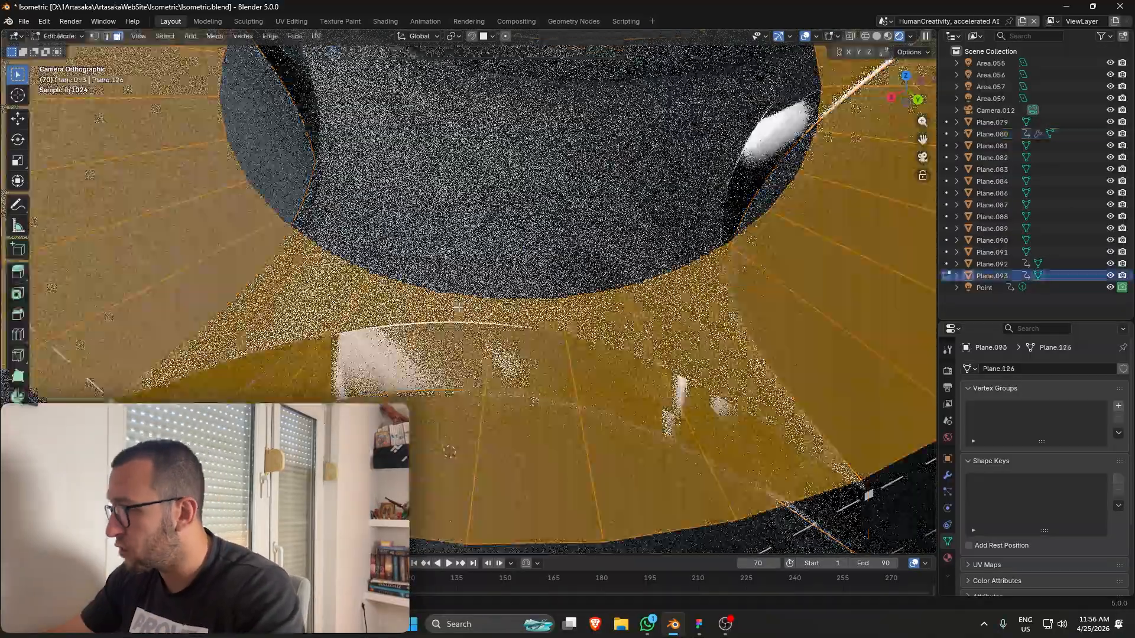
scroll(450, 369, up, 4)
key(Tab)
click(450, 400)
key(Tab)
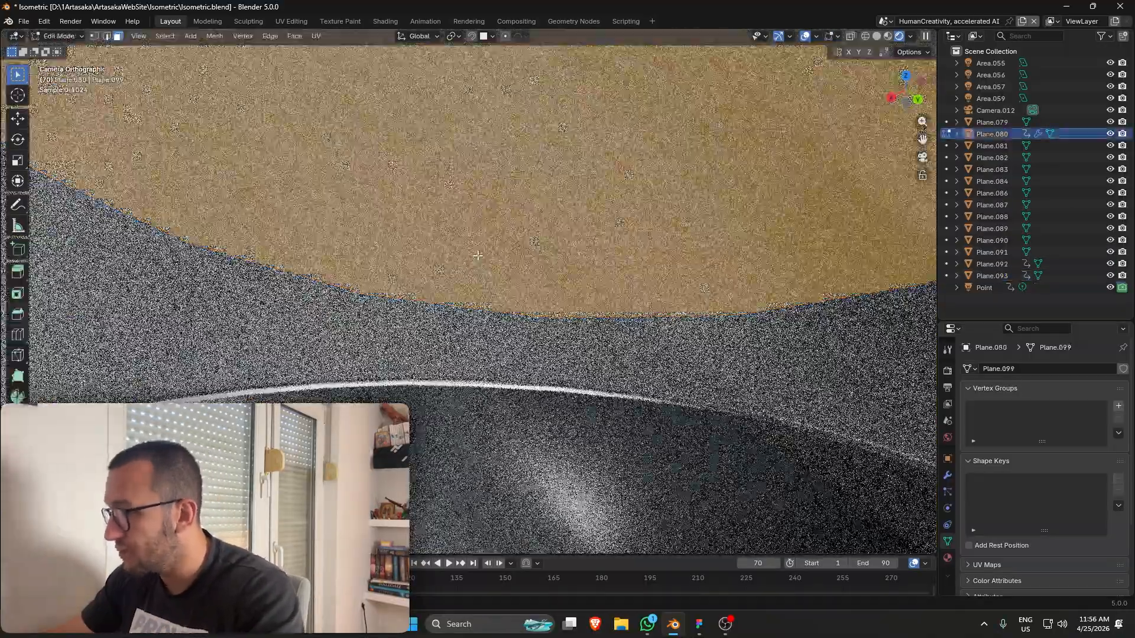
Inspect the star's mesh edges and its glass reflections up close, and return to Object Mode.
scroll(526, 226, down, 4)
key(Tab)
key(Tab)
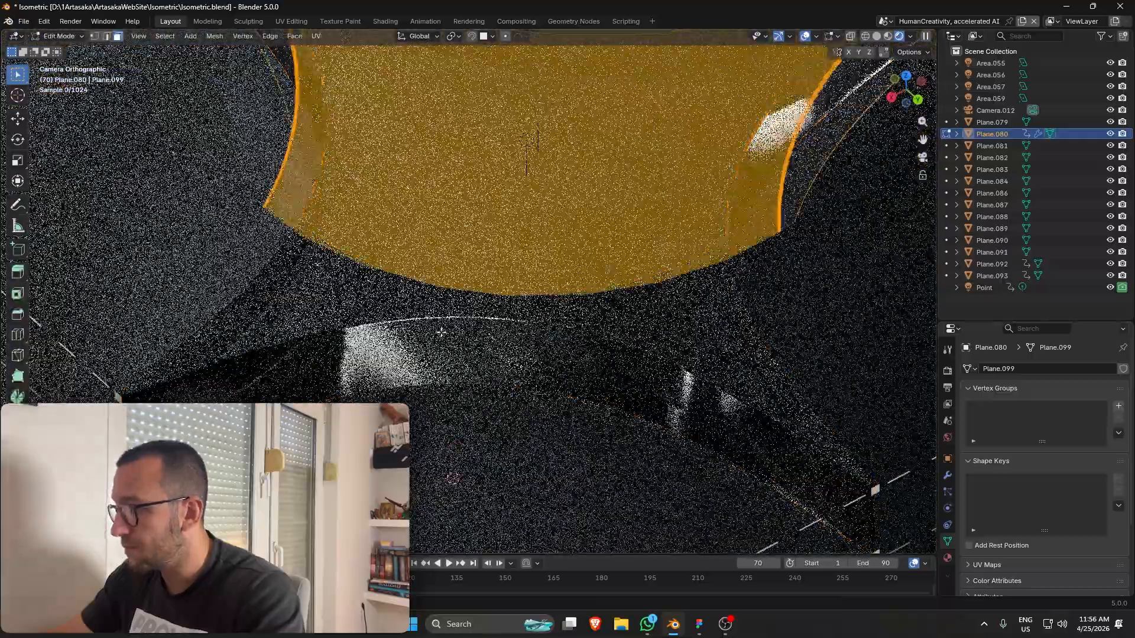
scroll(532, 223, down, 4)
scroll(643, 218, up, 10)
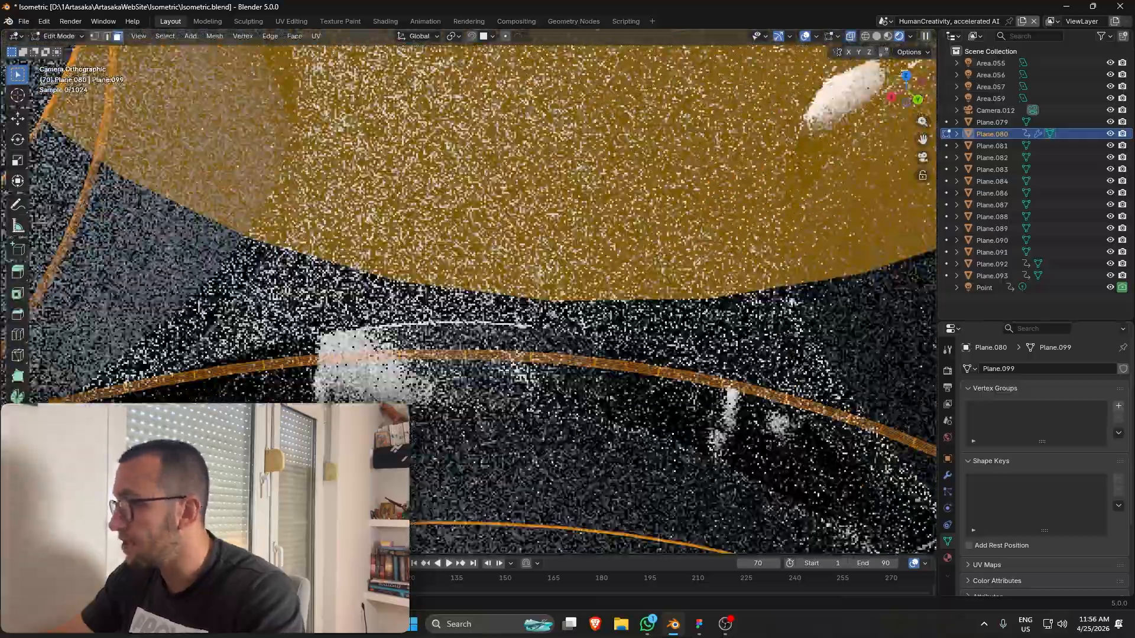
scroll(727, 319, down, 8)
key(Tab)
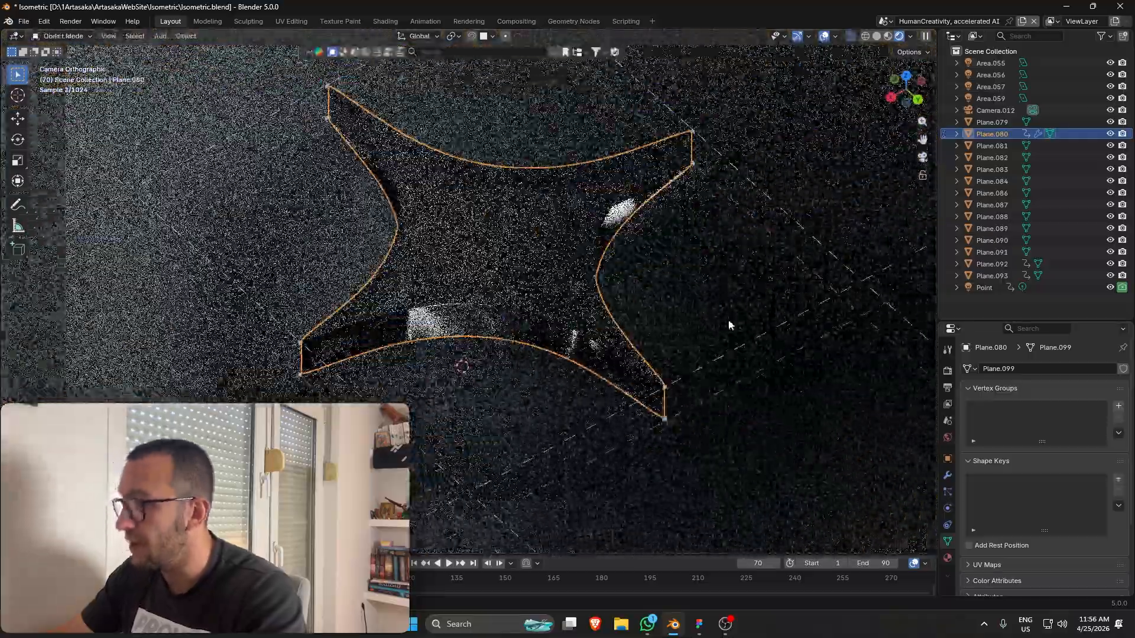
Select the ring Plane.093 and save the Isometric.blend file.
click(716, 309)
key(ctrl+s)
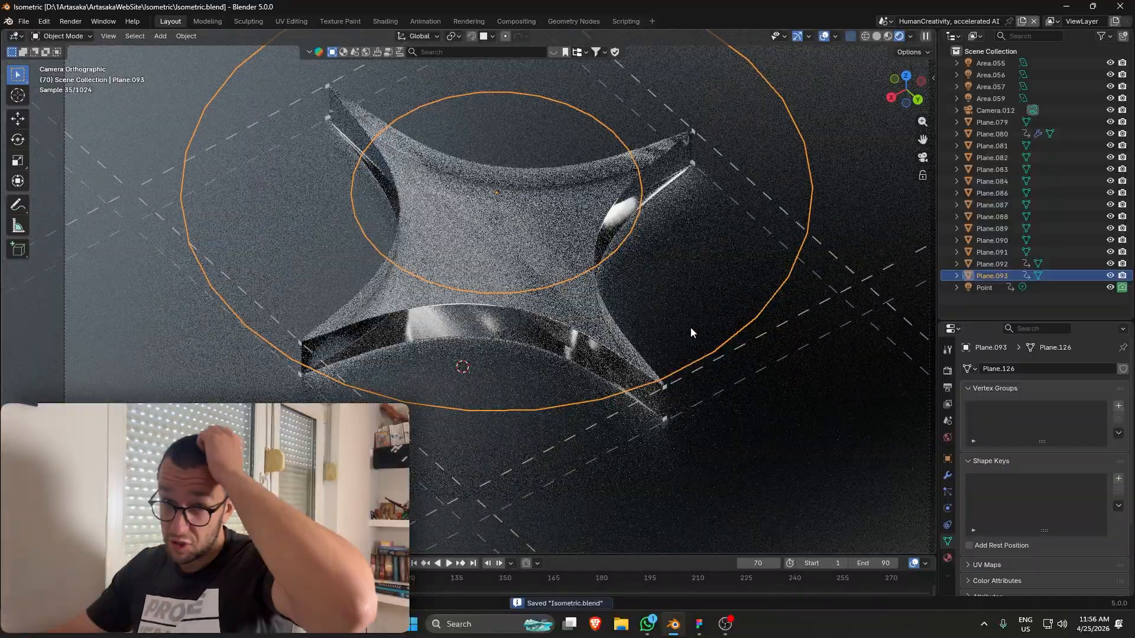
scroll(690, 327, down, 3)
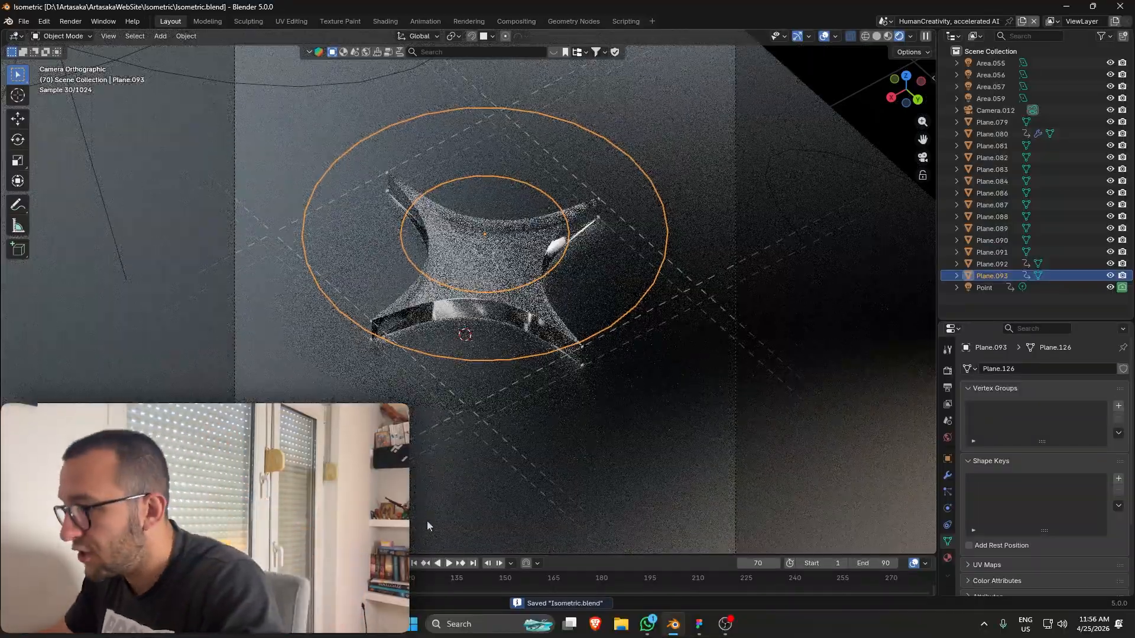
Play the animation, stop it at frame 8, and select the star Plane.080.
key(space)
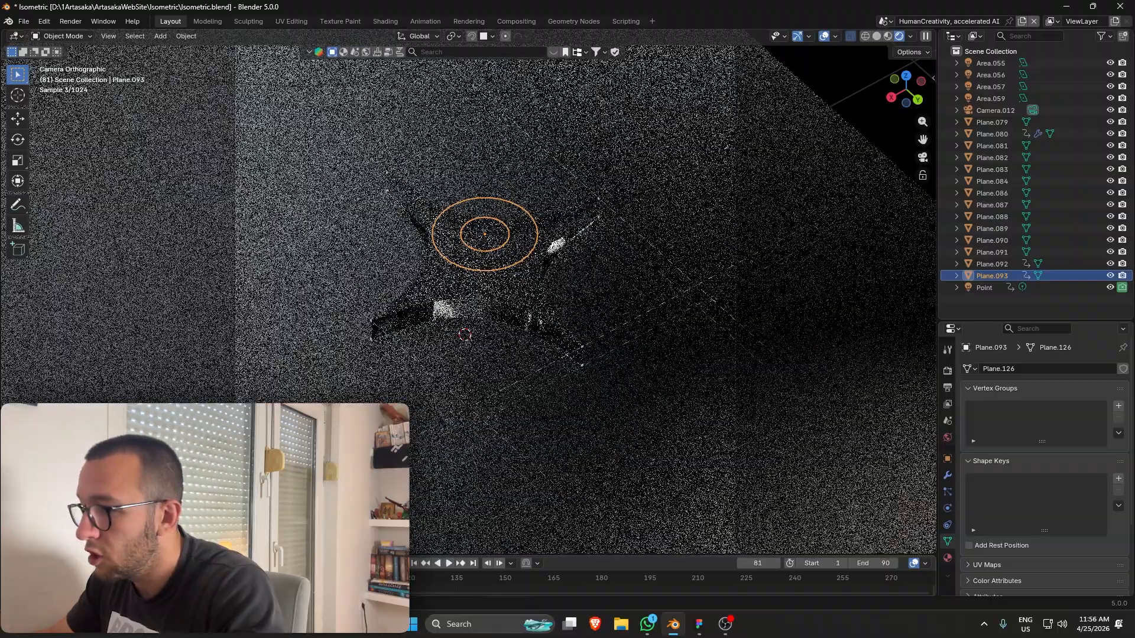
key(space)
click(449, 271)
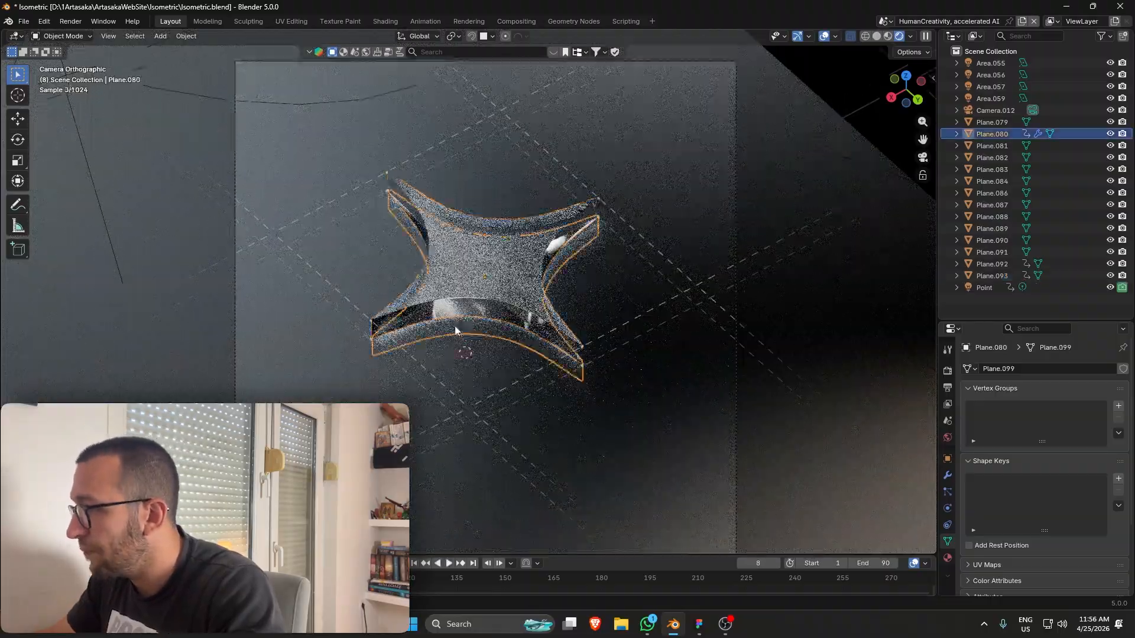
Show the star's Z Location curve in the Animation workspace and preview frame 30 in rendered shading.
click(437, 22)
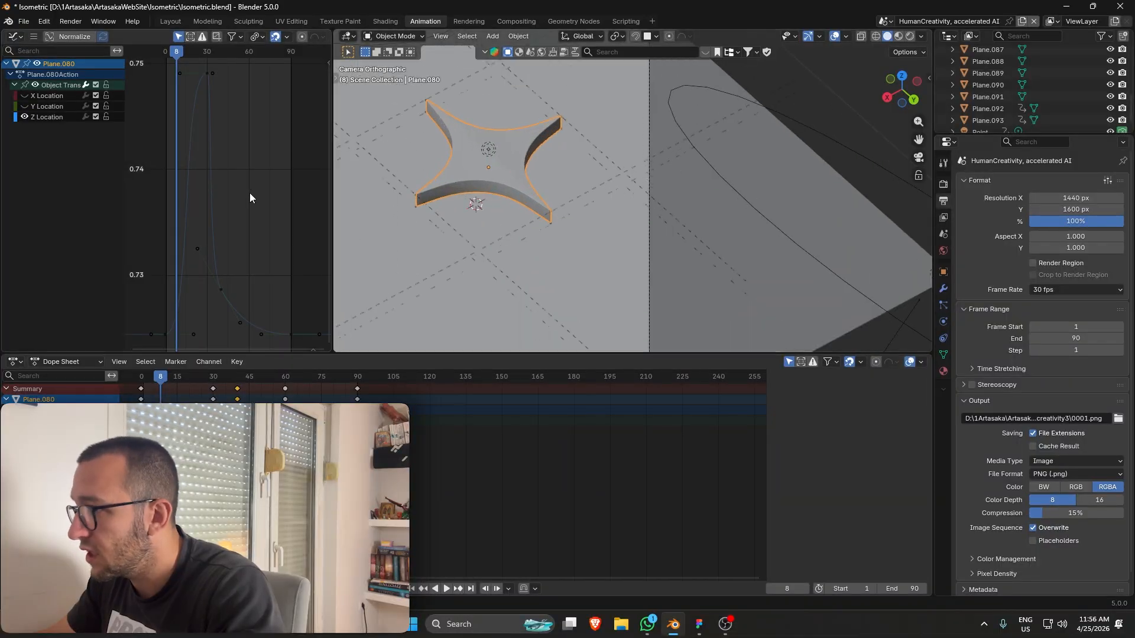
scroll(249, 197, down, 1)
drag(185, 53, 210, 52)
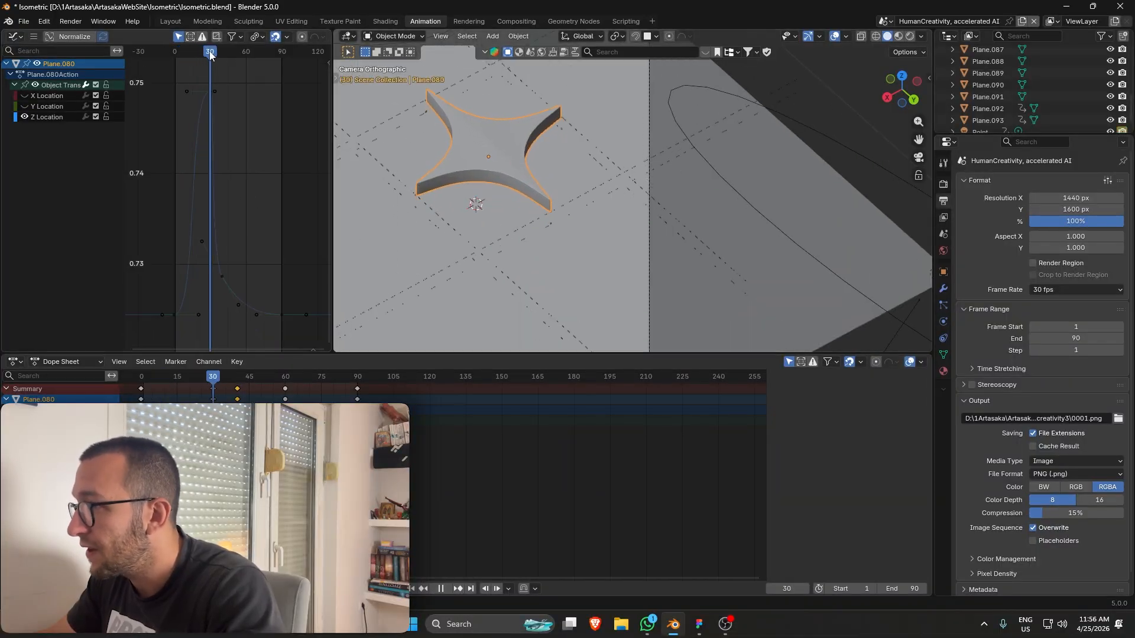
click(908, 36)
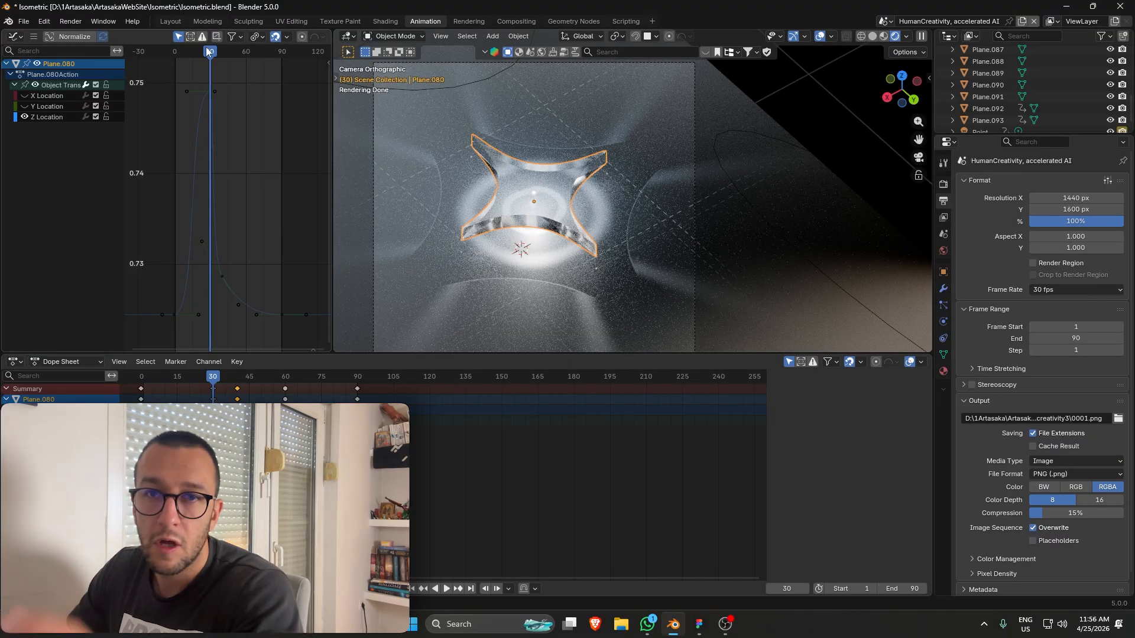
Step through the animation to frames 57, 37 and 33, comparing the light rays around the star.
drag(215, 56, 186, 65)
key(space)
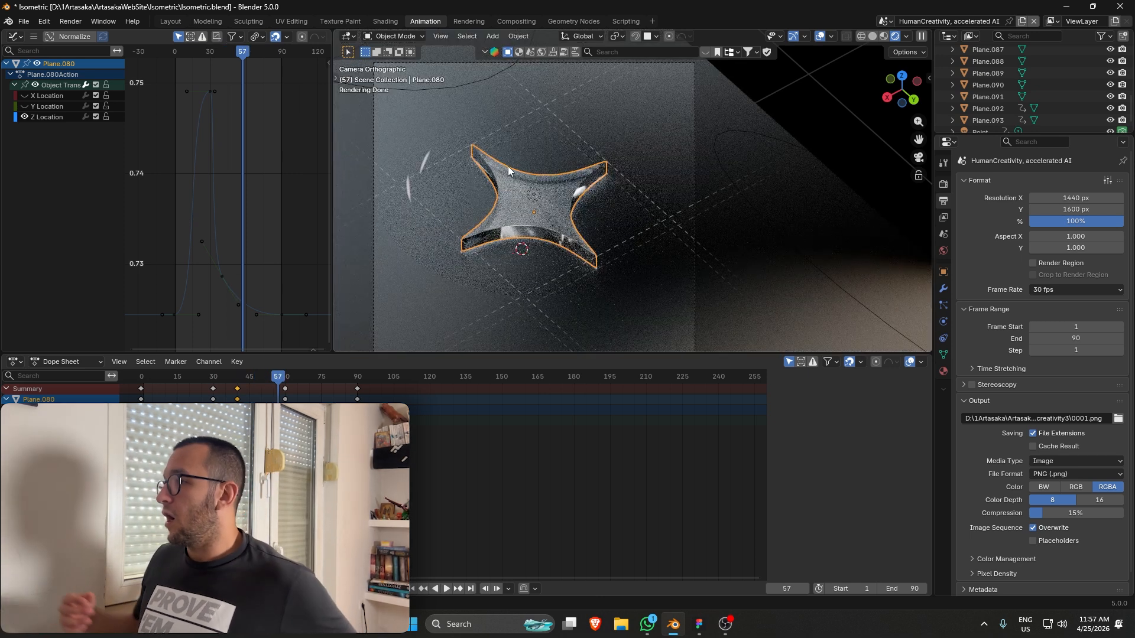
mouse_move(222, 372)
mouse_down()
mouse_move(204, 377)
mouse_move(229, 387)
mouse_up()
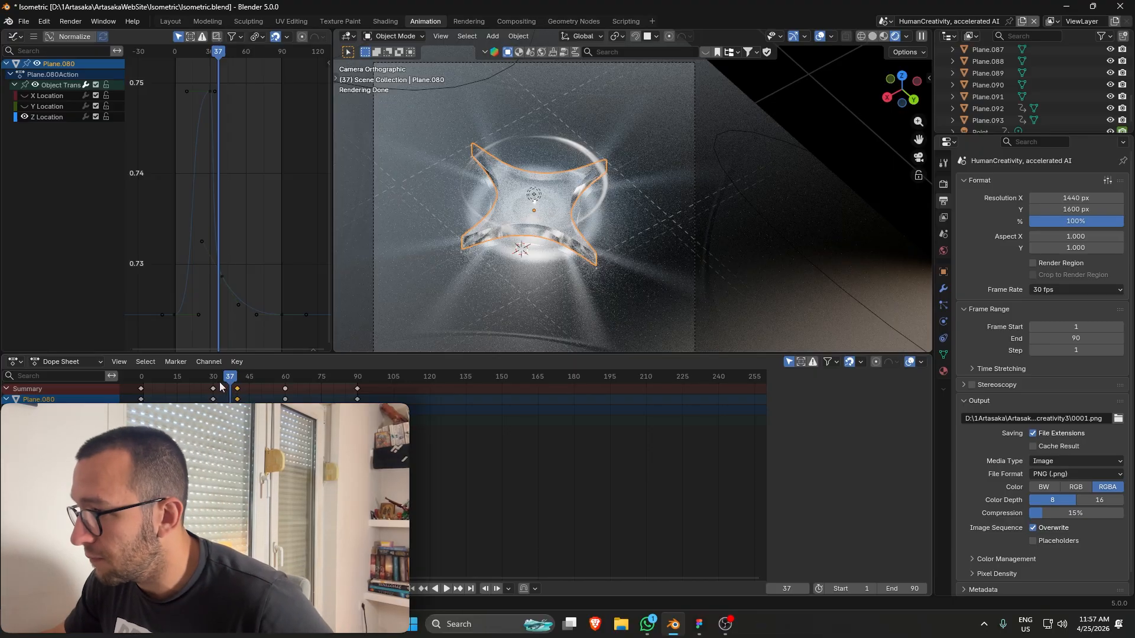
mouse_move(220, 386)
mouse_down()
mouse_move(208, 383)
mouse_move(220, 383)
mouse_up()
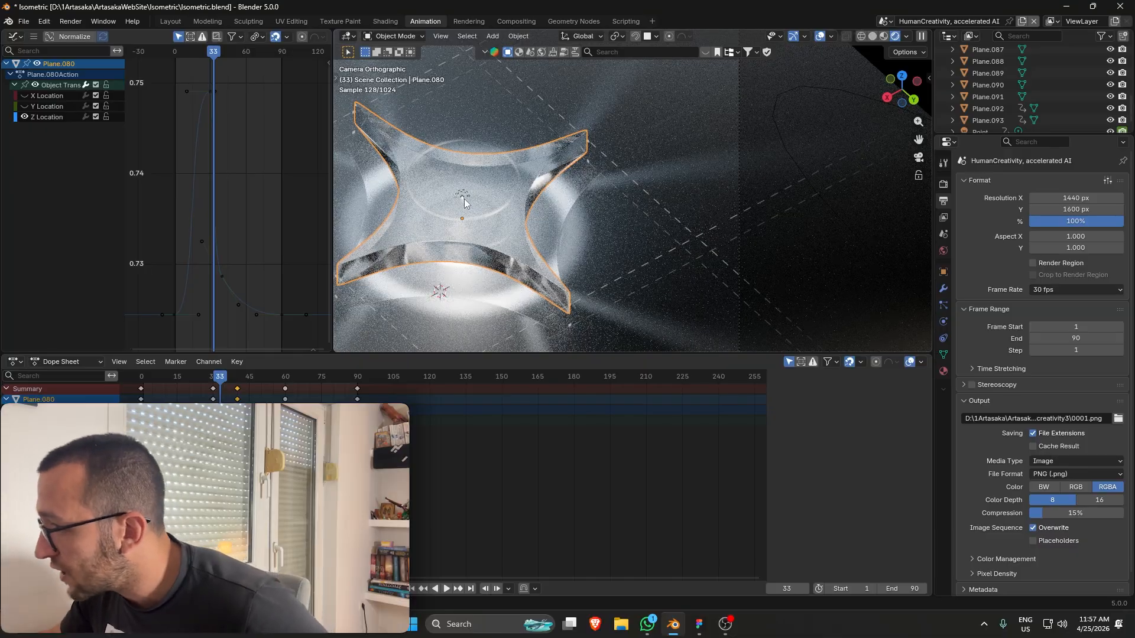
Select the Point light inside the star and examine the light rays it casts through the glass at frame 33.
click(462, 195)
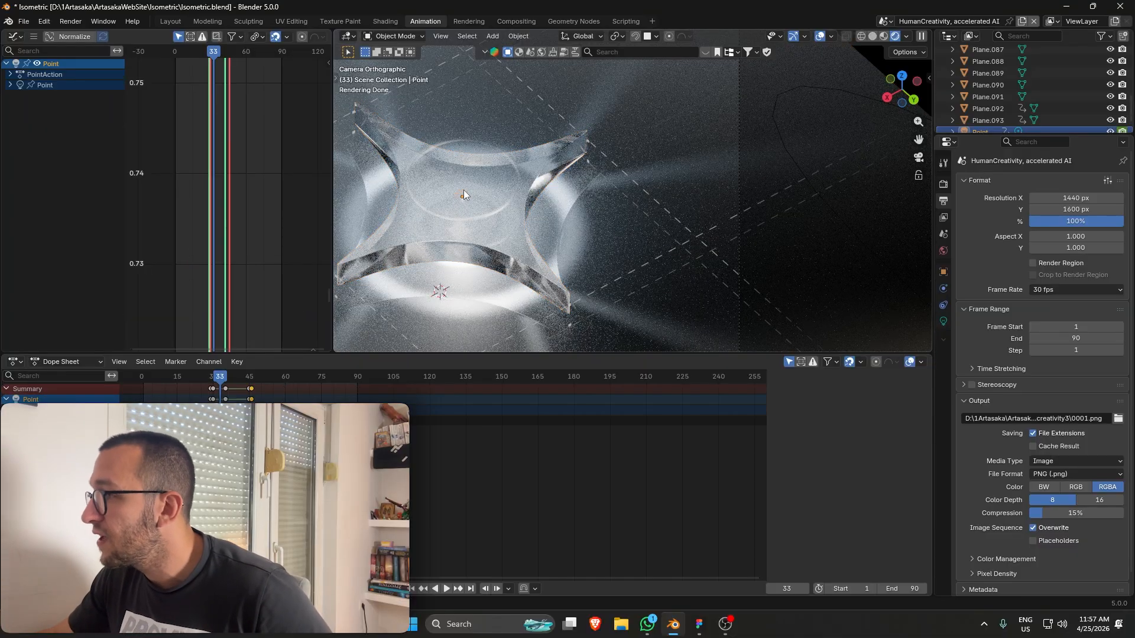
scroll(469, 191, down, 1)
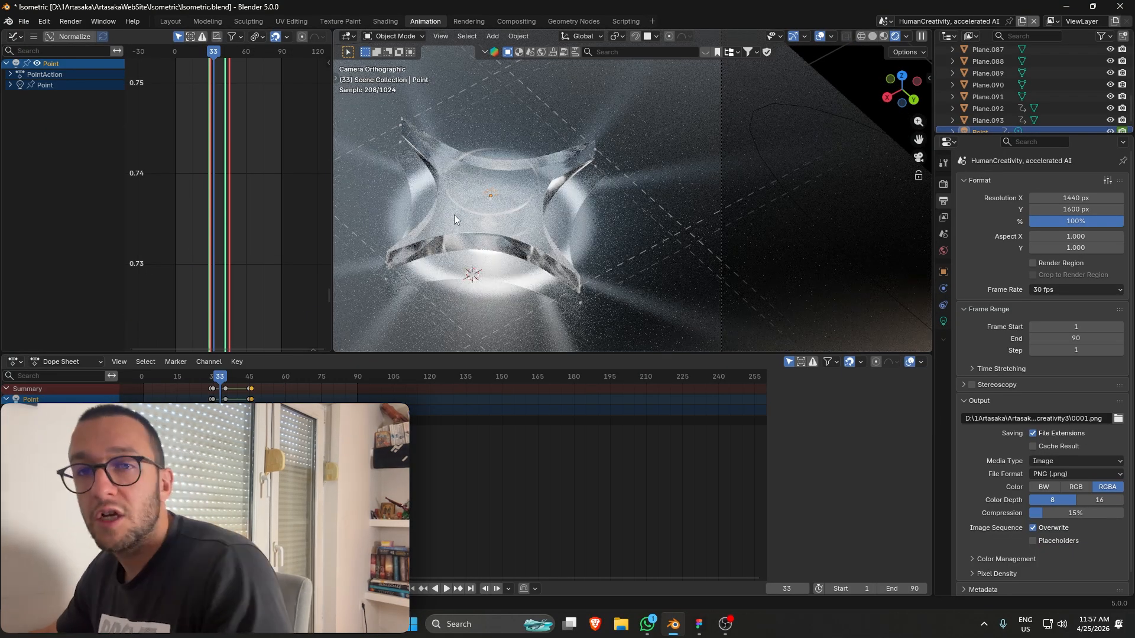
scroll(454, 214, down, 3)
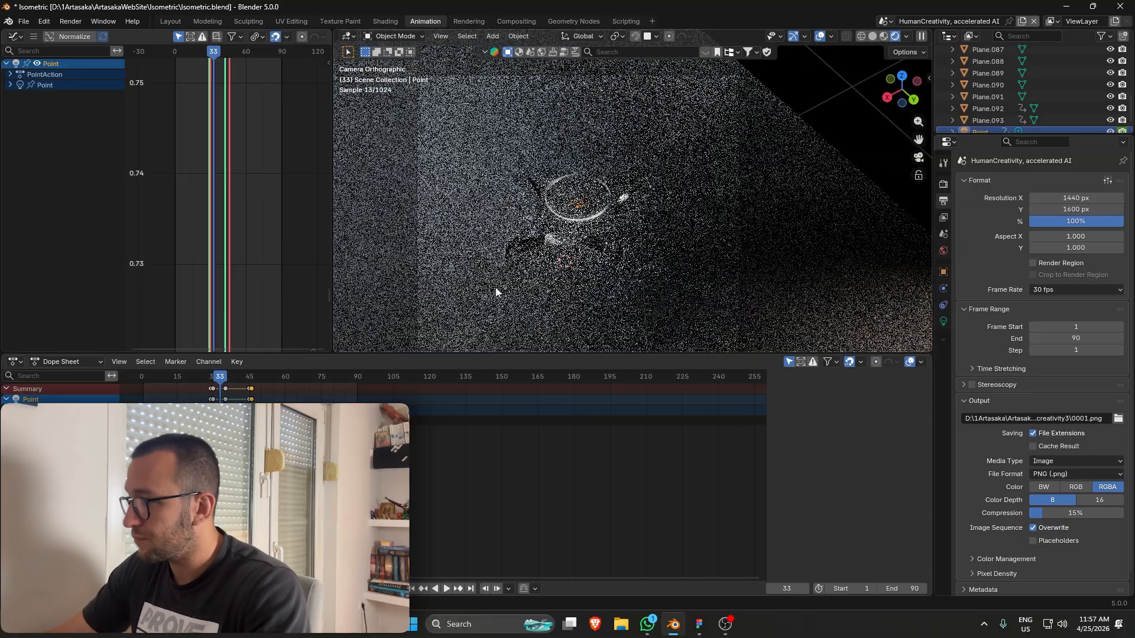
scroll(473, 284, up, 4)
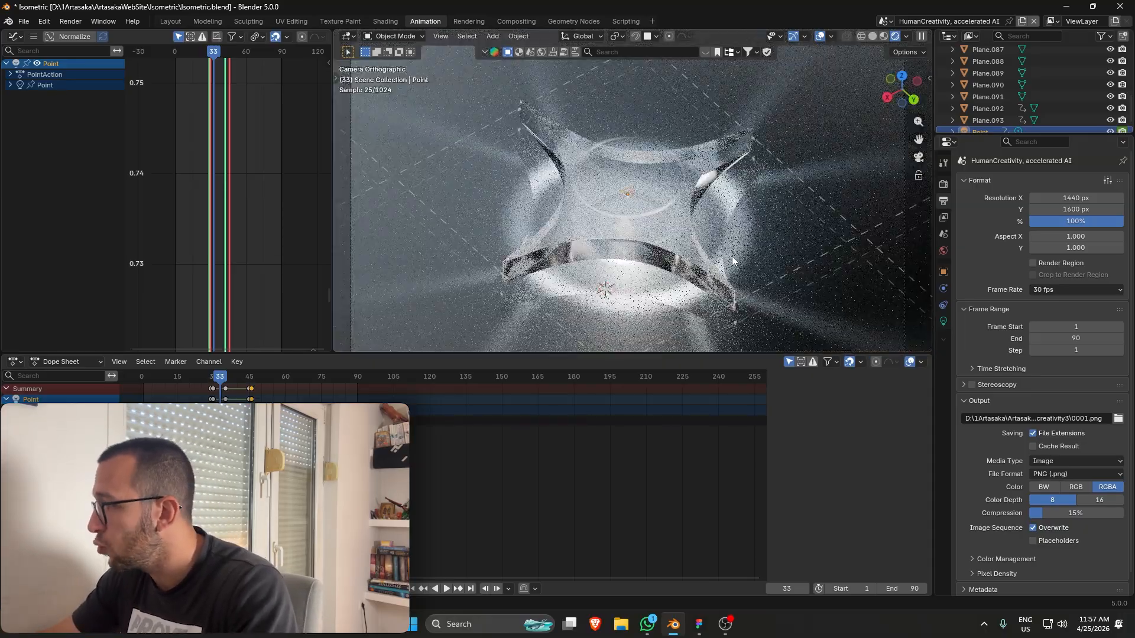
middle_drag(521, 240, 685, 236)
key(KP_0)
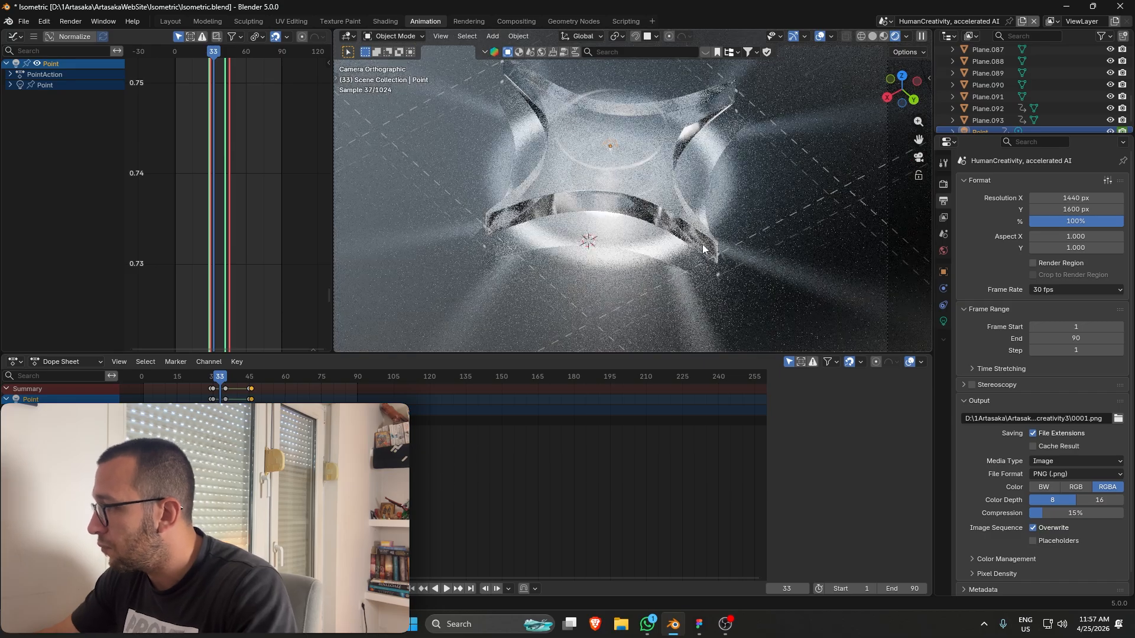
scroll(654, 292, down, 3)
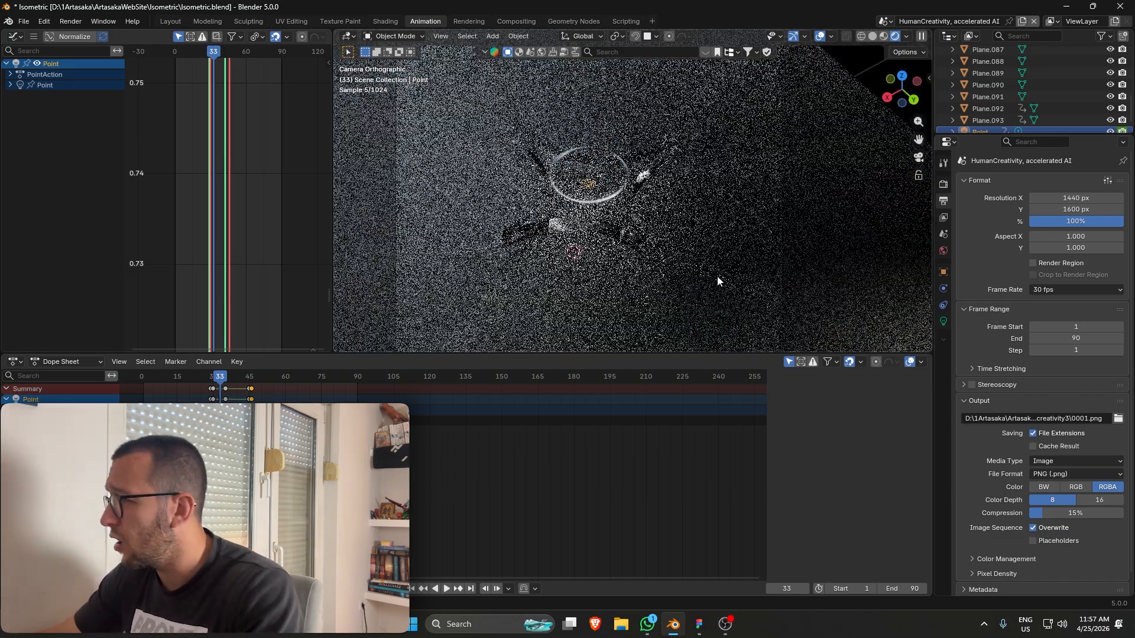
scroll(683, 233, up, 3)
mouse_move(683, 233)
shift+middle_down()
mouse_move(601, 267)
mouse_move(662, 231)
shift+middle_up()
scroll(598, 248, down, 3)
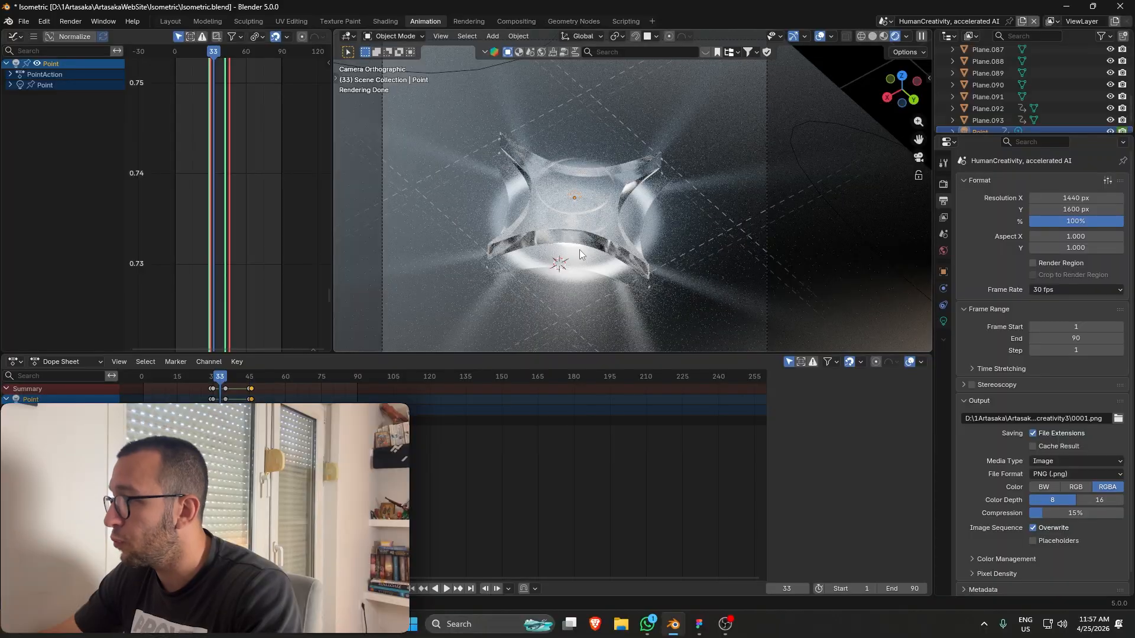
scroll(580, 251, up, 2)
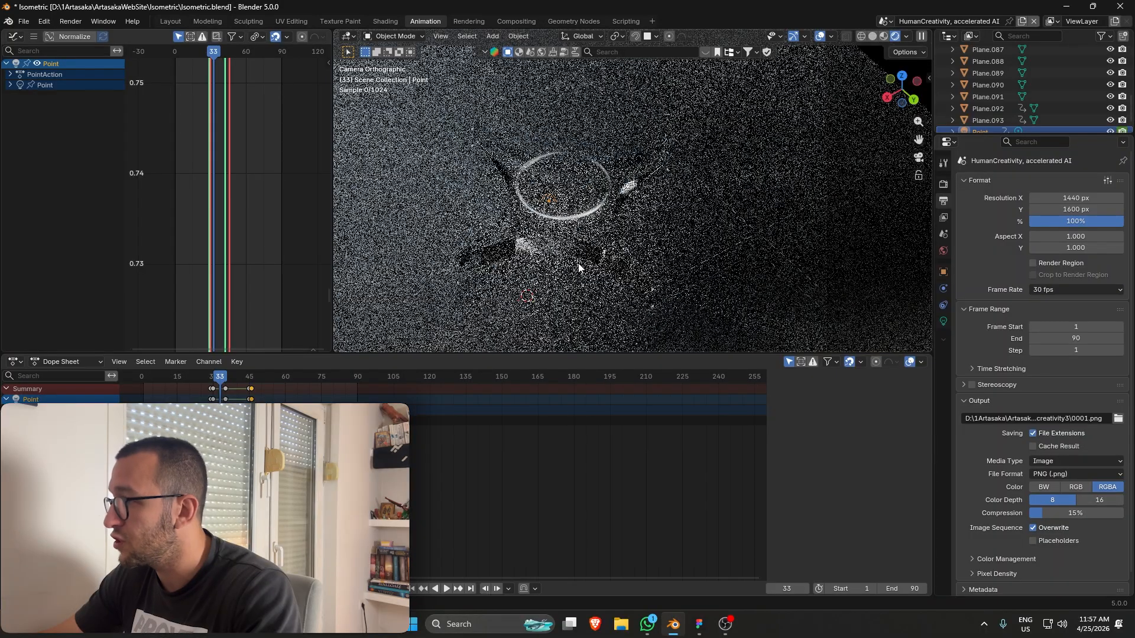
Hide the Point light to compare the scene without it, and undo the hiding.
scroll(584, 258, up, 3)
click(585, 256)
key(h)
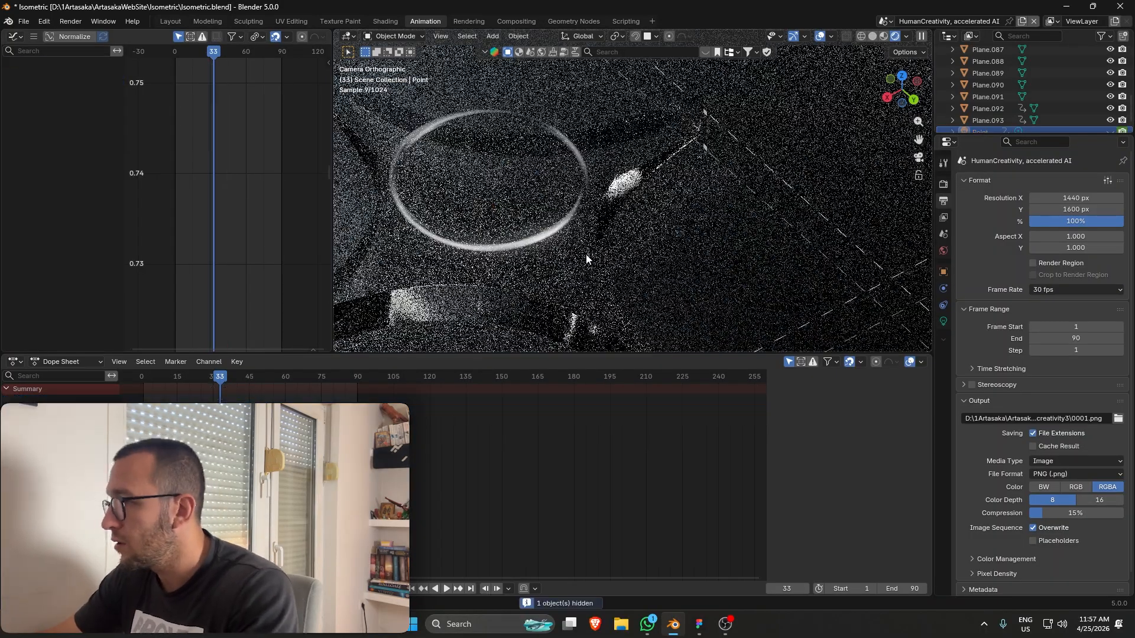
scroll(585, 256, down, 5)
key(ctrl+z)
key(ctrl+z)
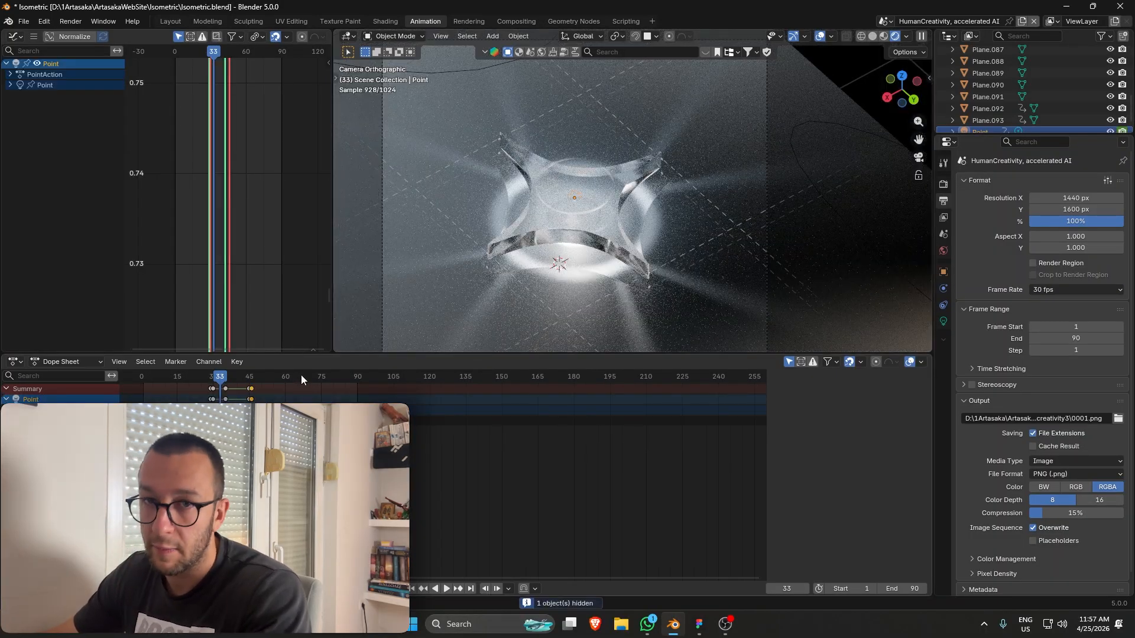
Move to frame 48 and select the outer ring Plane.093.
scroll(471, 270, up, 2)
drag(231, 374, 256, 376)
click(739, 214)
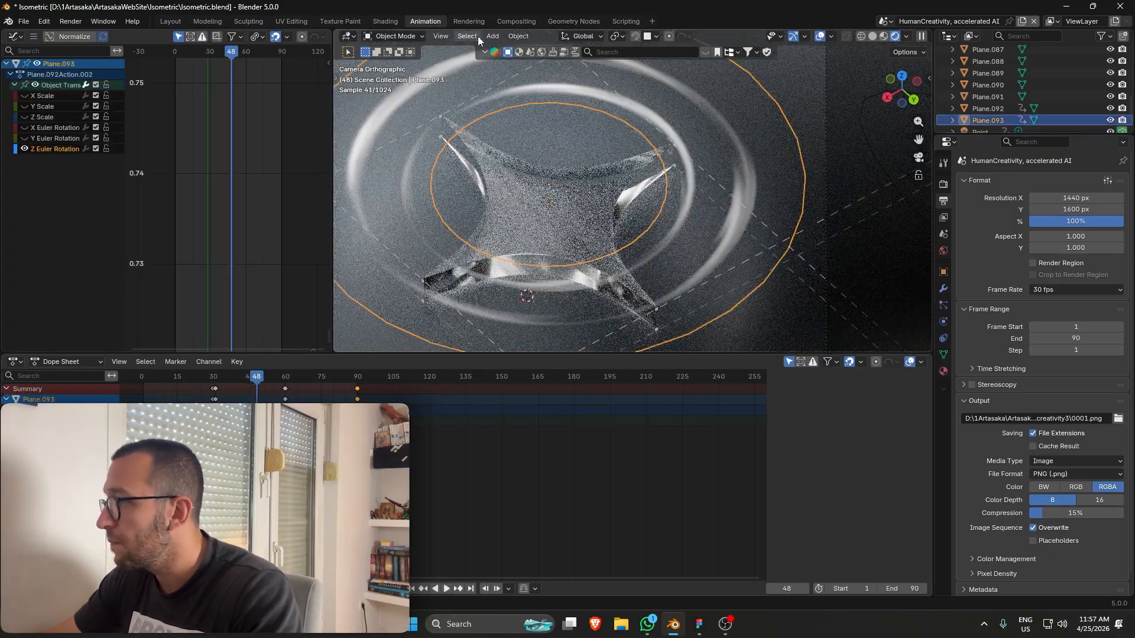
Examine the ring's Sprite material nodes in the Shading workspace, displaying the Circle26.png texture in the image viewer.
click(381, 21)
scroll(544, 421, down, 3)
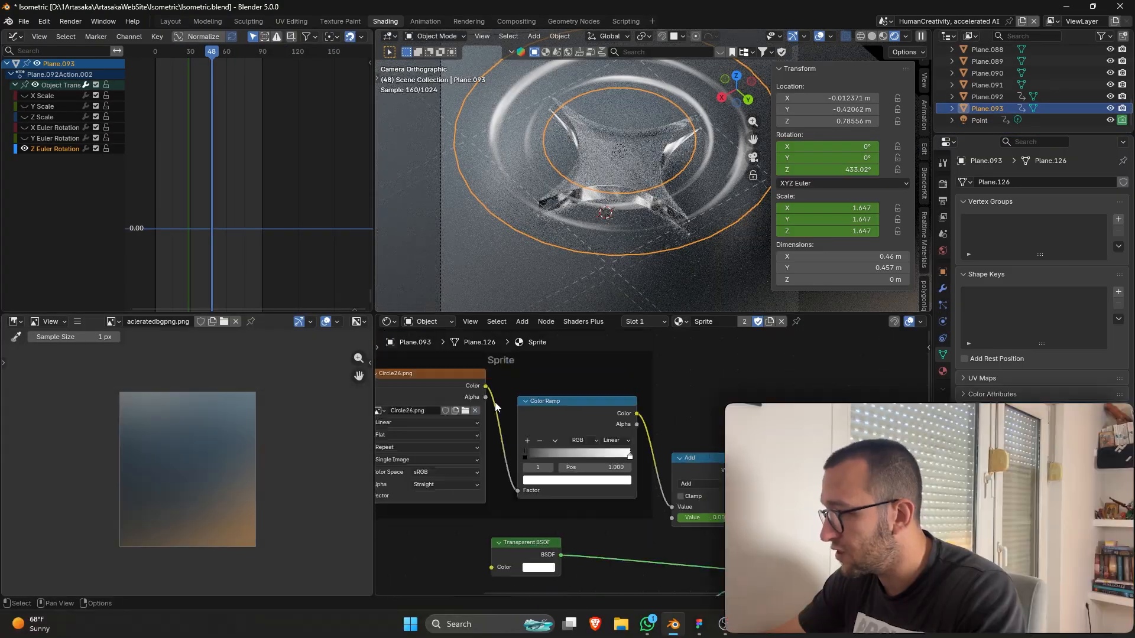
click(543, 420)
scroll(579, 445, down, 2)
middle_drag(691, 568, 583, 436)
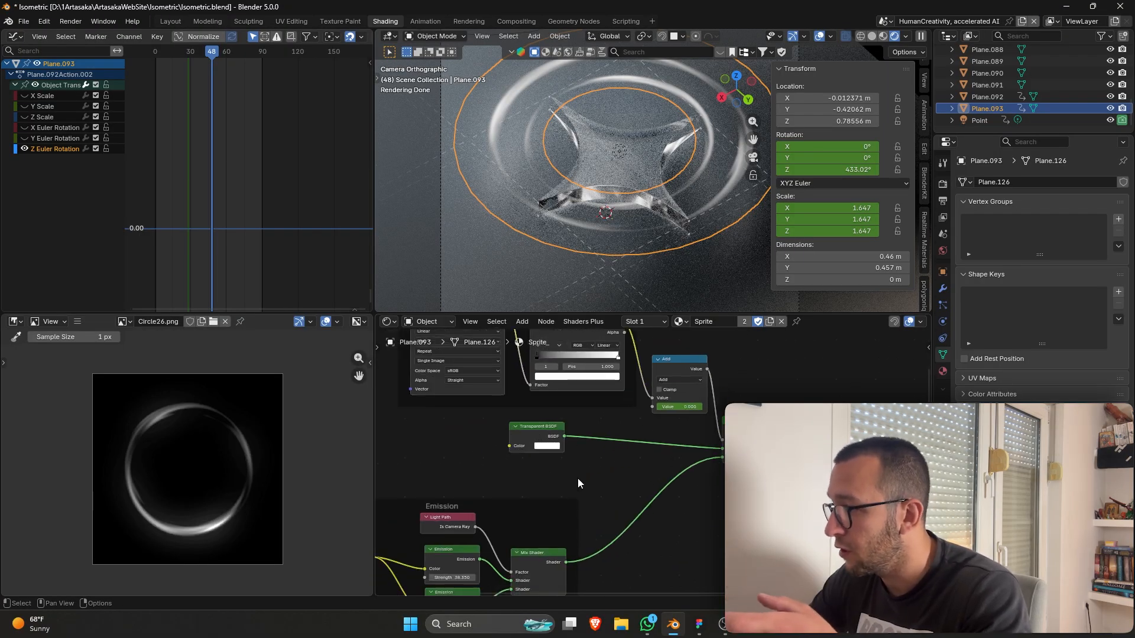
middle_drag(593, 417, 617, 491)
scroll(507, 446, up, 5)
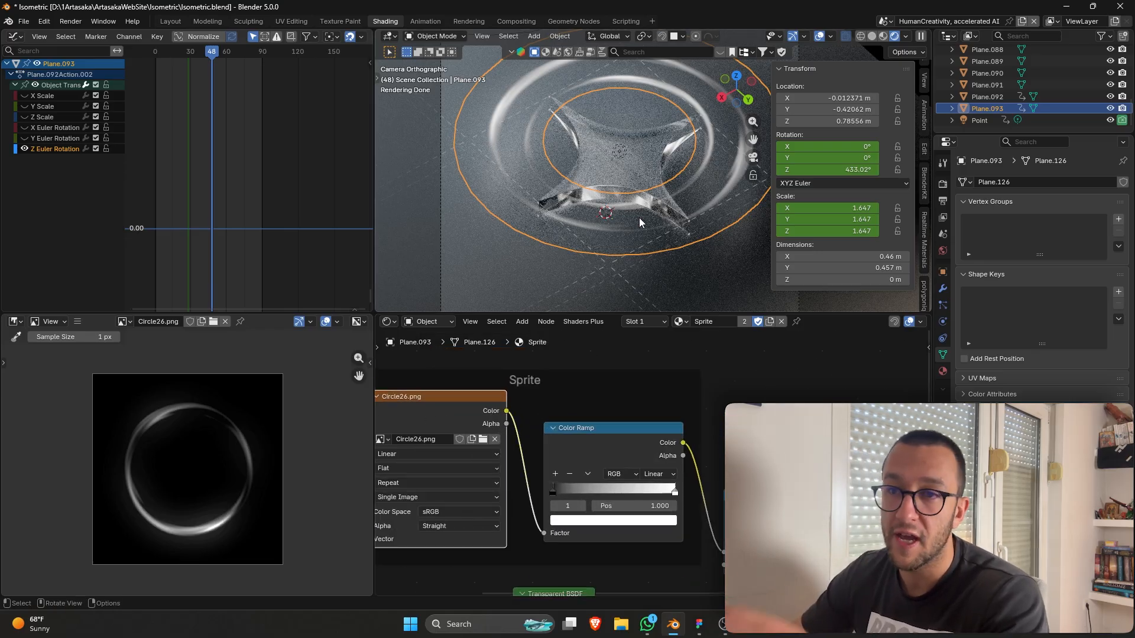
Check the mesh of the ring Plane.093 in Edit Mode and return to Object Mode.
key(Tab)
key(Tab)
key(Tab)
key(Tab)
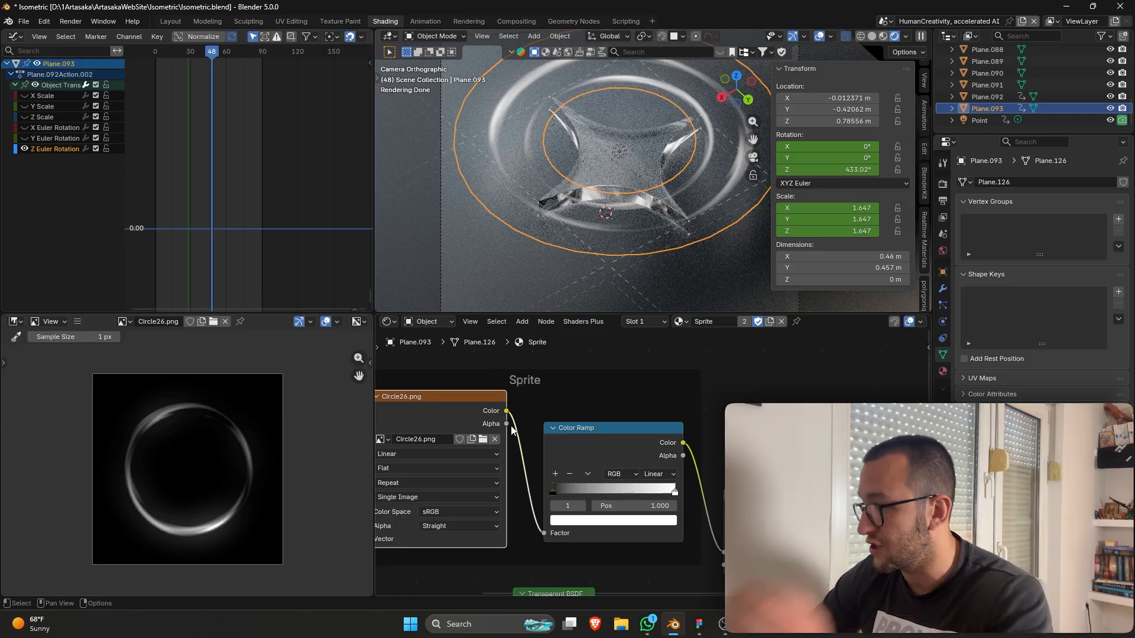
Try rotating the ring Plane.093 around the Z axis and scaling it down to demonstrate its animated transforms.
key(r)
key(z)
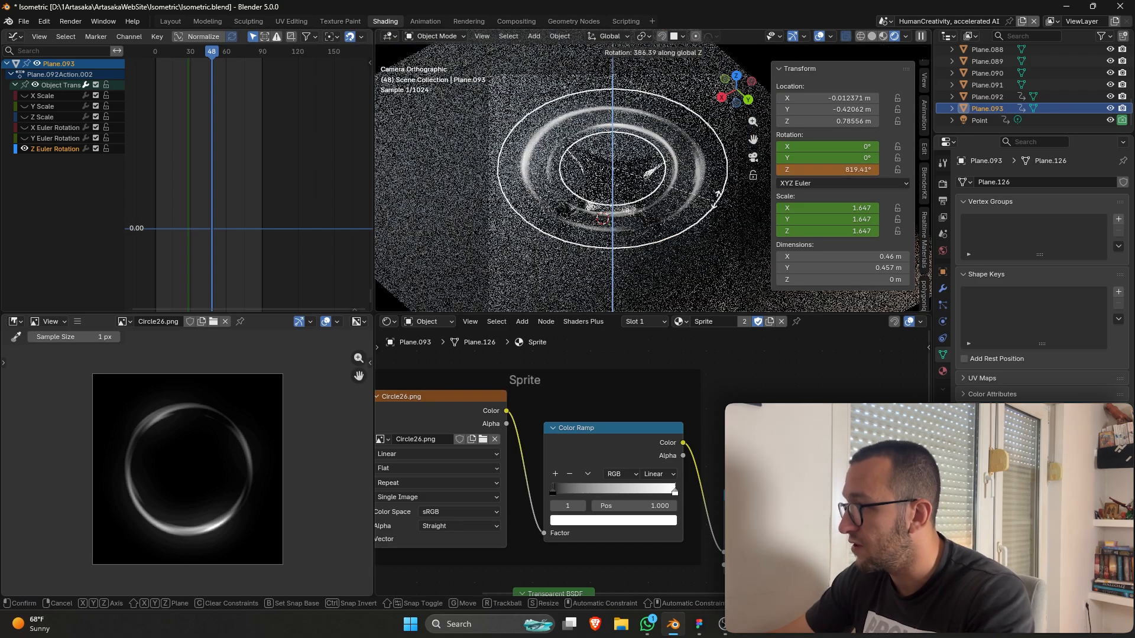
key(Escape)
key(r)
key(z)
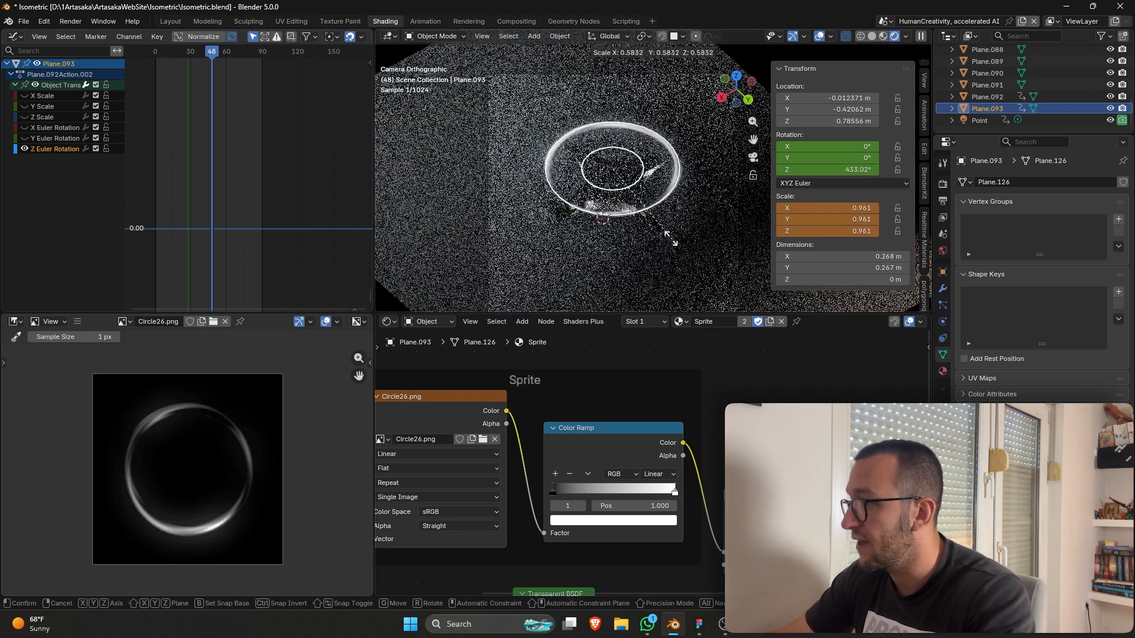
key(Escape)
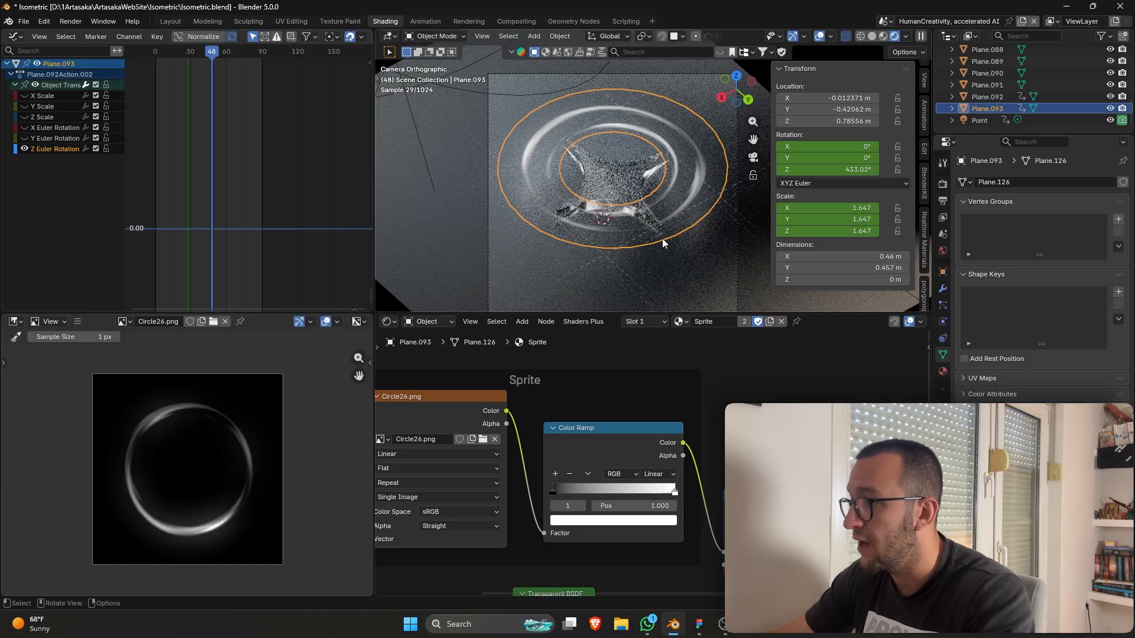
Select the inner ring Plane.092 and the background Plane.079 in turn, replay the animation, and return to frame 1.
click(669, 188)
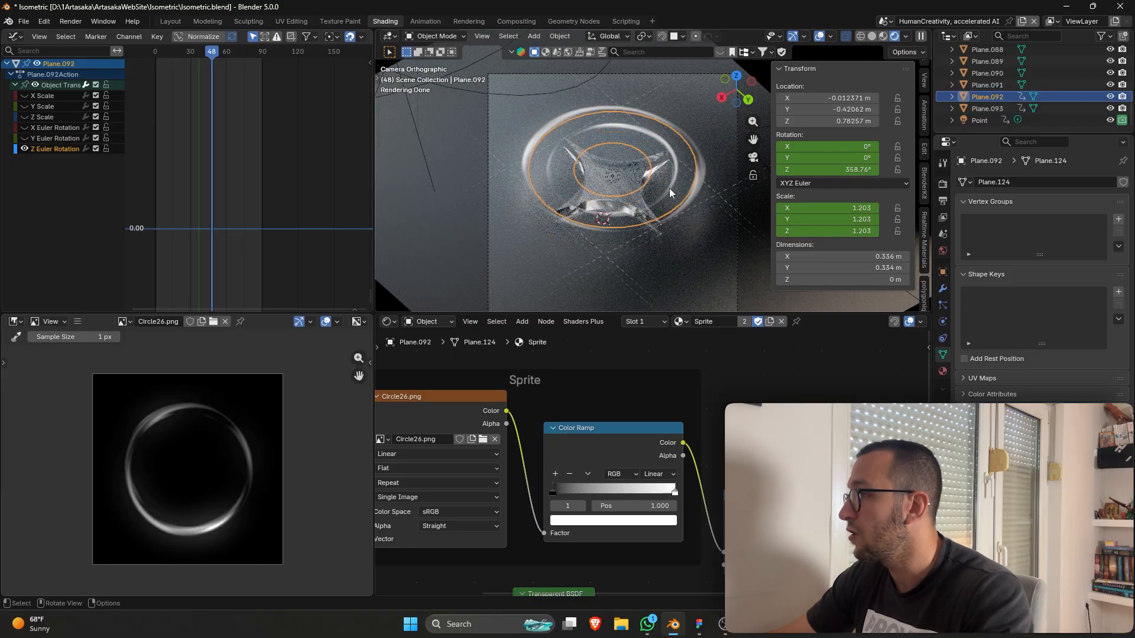
click(645, 257)
key(shift+Left)
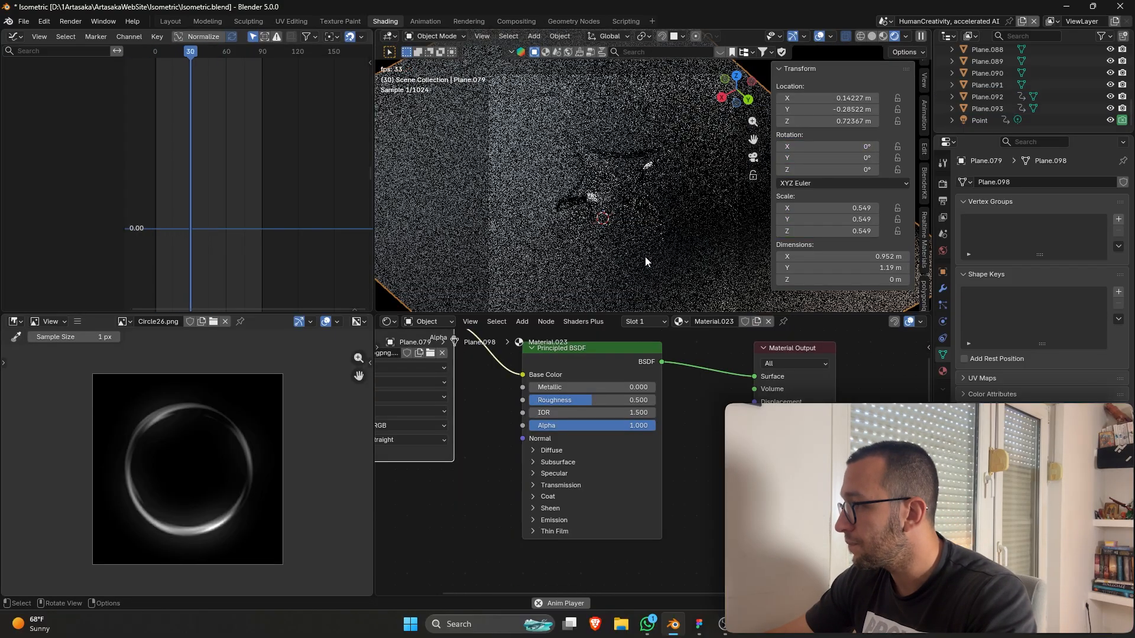
key(space)
key(shift+Left)
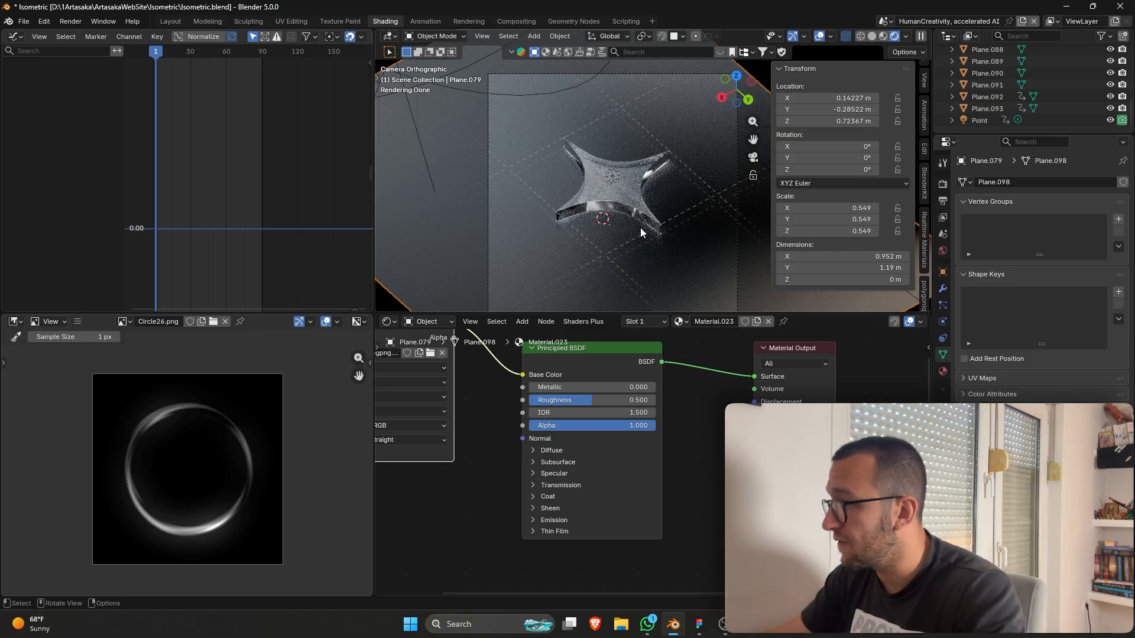
Select the dashed line object Plane.083 around the star to show its Emissive.013 material.
scroll(625, 229, down, 3)
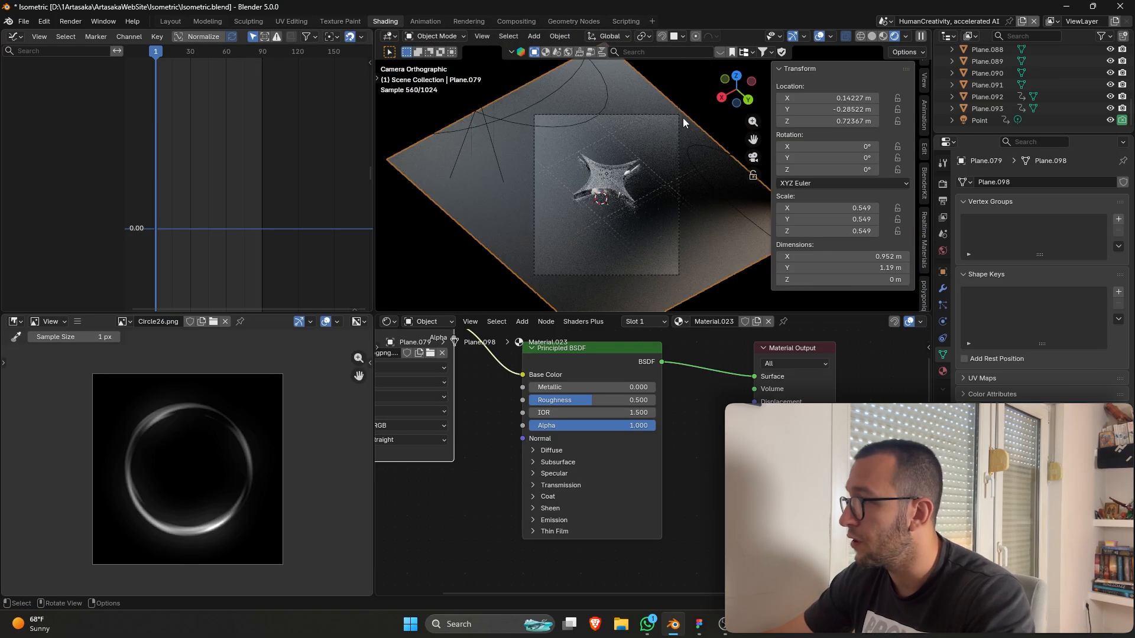
click(685, 101)
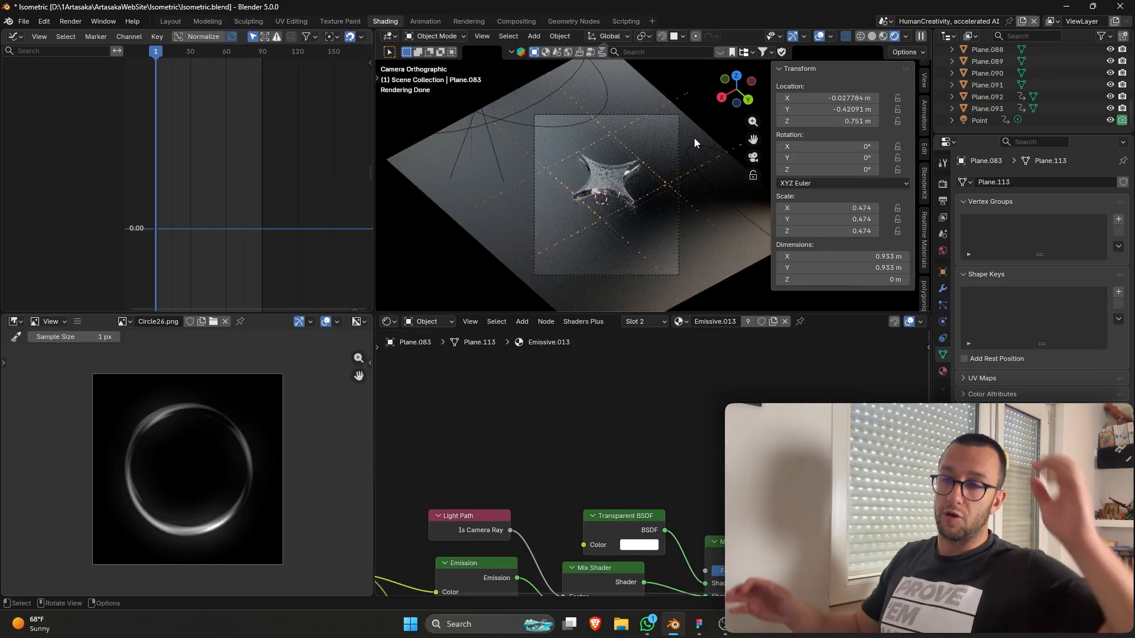